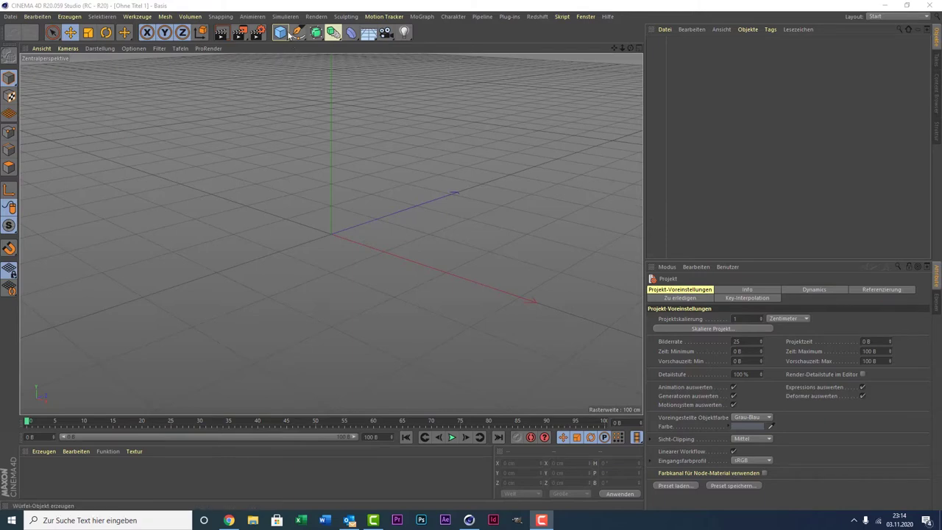
- Add a Zylinder, show it in Gouraud-Shading (Linien), and stretch it to about 484 cm tall
left_click(281, 32)
left_click(545, 48)
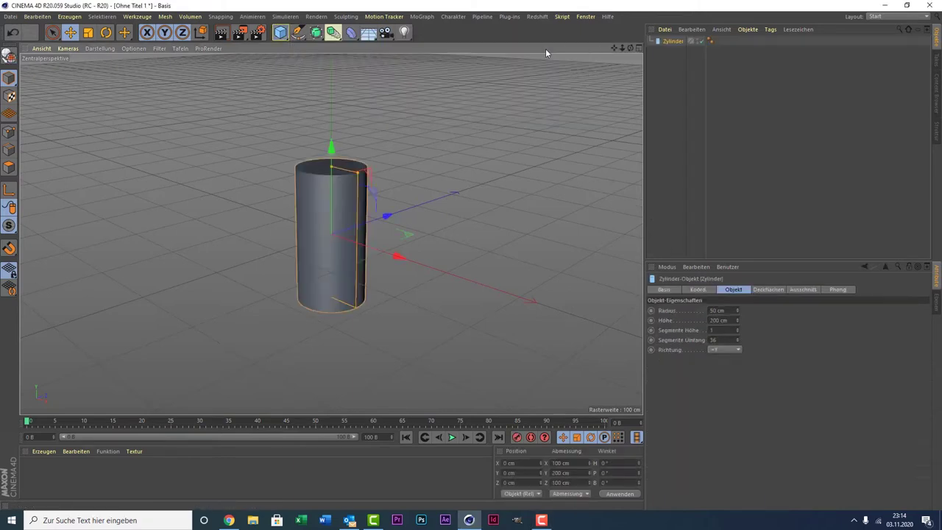
left_click(102, 48)
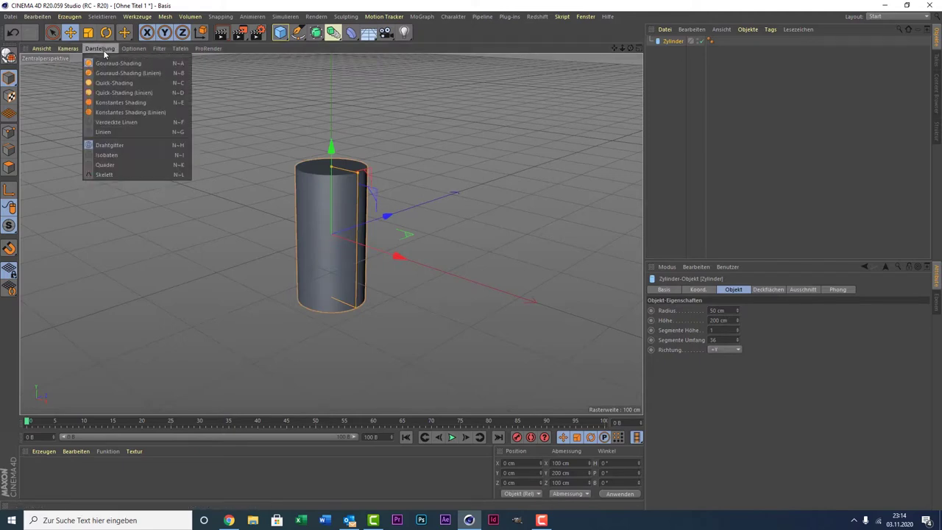
left_click(112, 73)
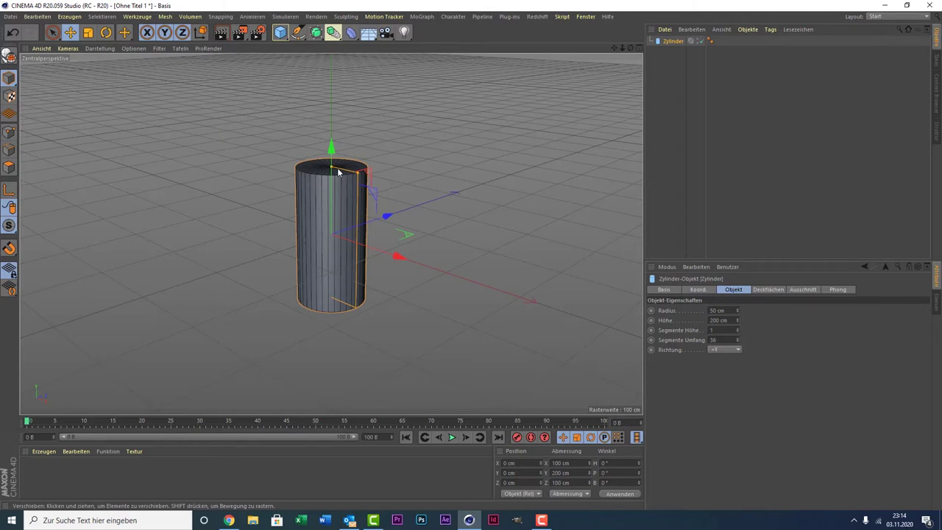
left_click_drag(332, 171, 337, 63)
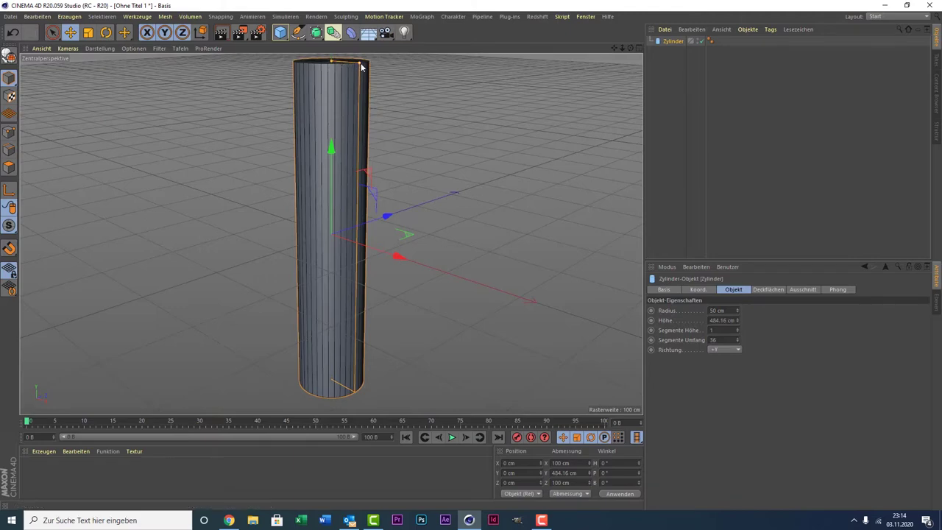
- Set the cylinder's Segmente Umfang to 6 for a hexagonal prism
scroll(443, 189, "down", 2)
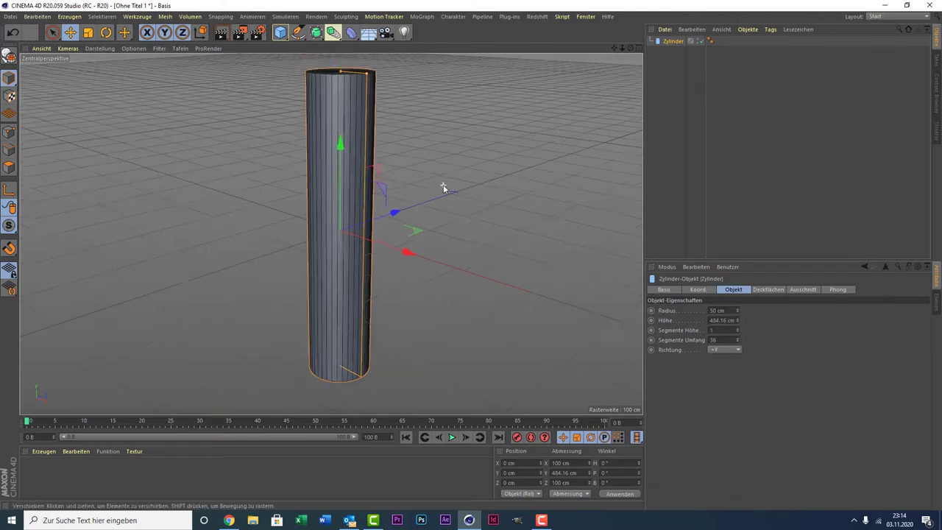
scroll(444, 189, "down", 3)
scroll(443, 189, "up", 2)
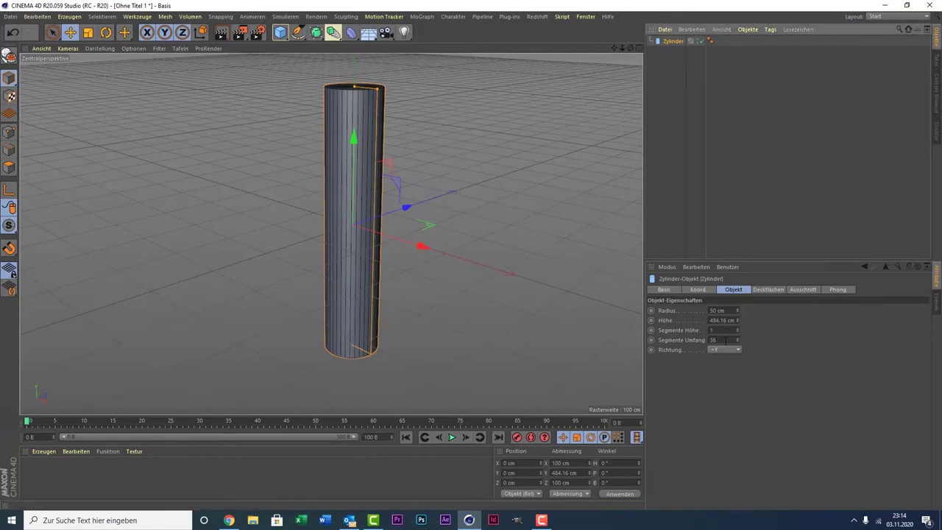
left_click(713, 340)
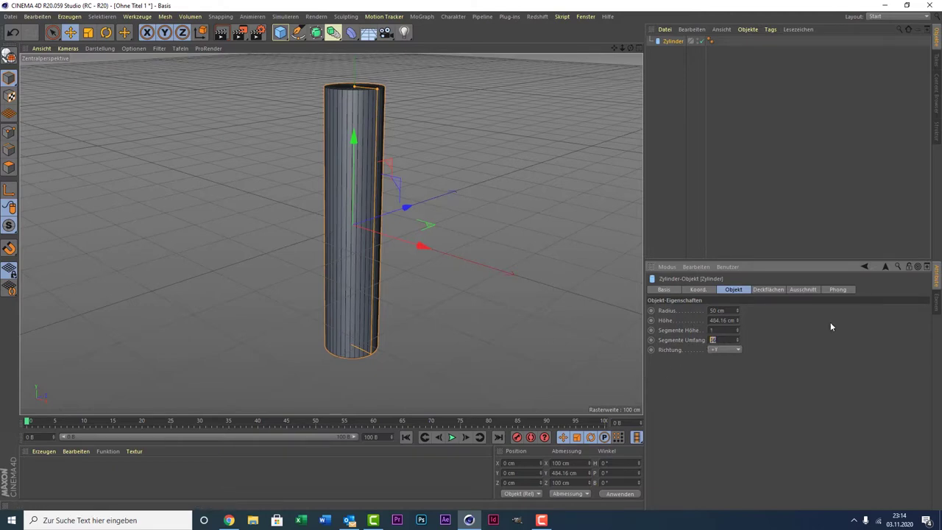
type("6")
key("Return")
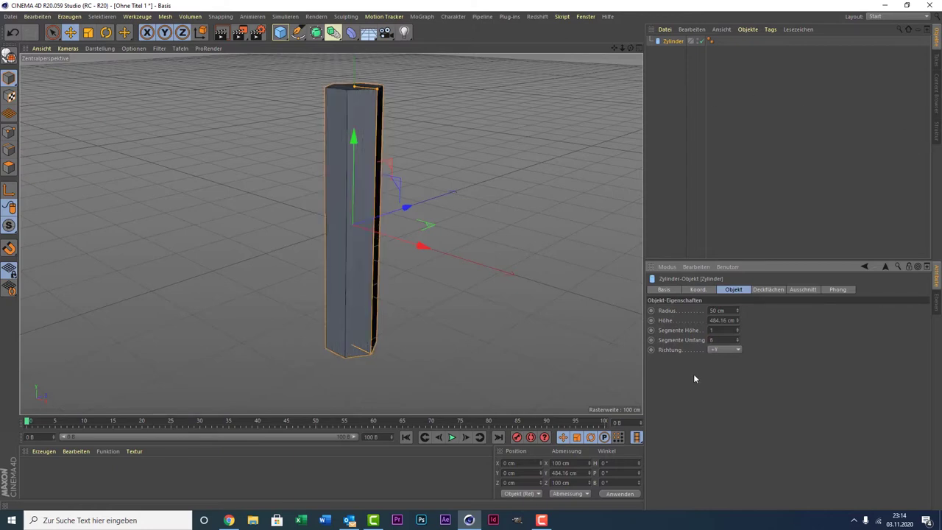
- Set the cylinder's Segmente Höhe to 7, settling on 7 after trying 8 and 6
left_click(723, 331)
type("8")
key("Return")
type("7")
key("Return")
left_click(711, 330)
type("6")
key("Return")
left_click(711, 330)
type("7")
key("Return")
- Make the cylinder editable and switch to Edges mode with Loop-Selektion
key("c")
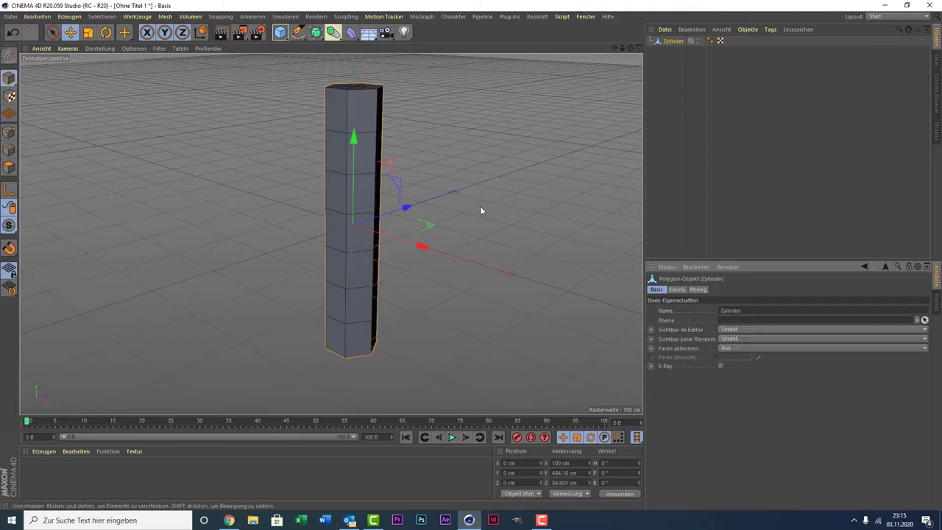
left_click(9, 151)
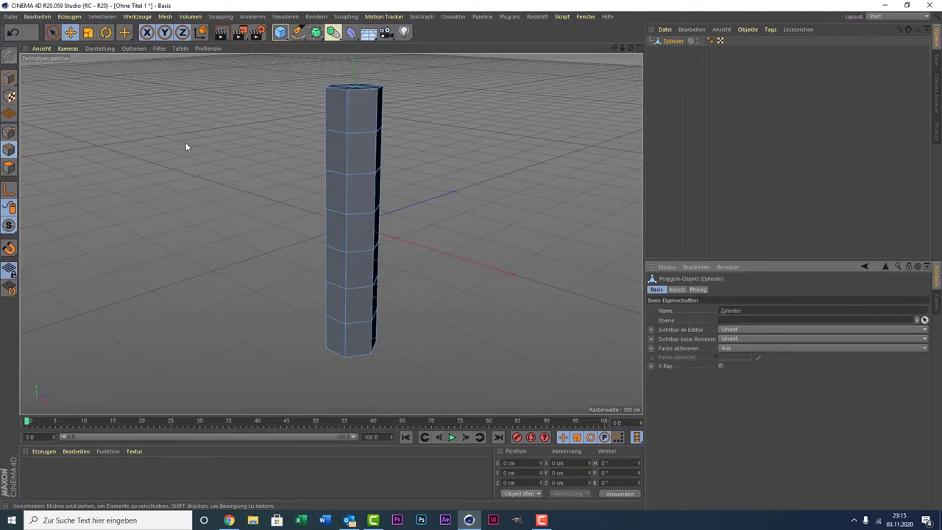
left_click(104, 16)
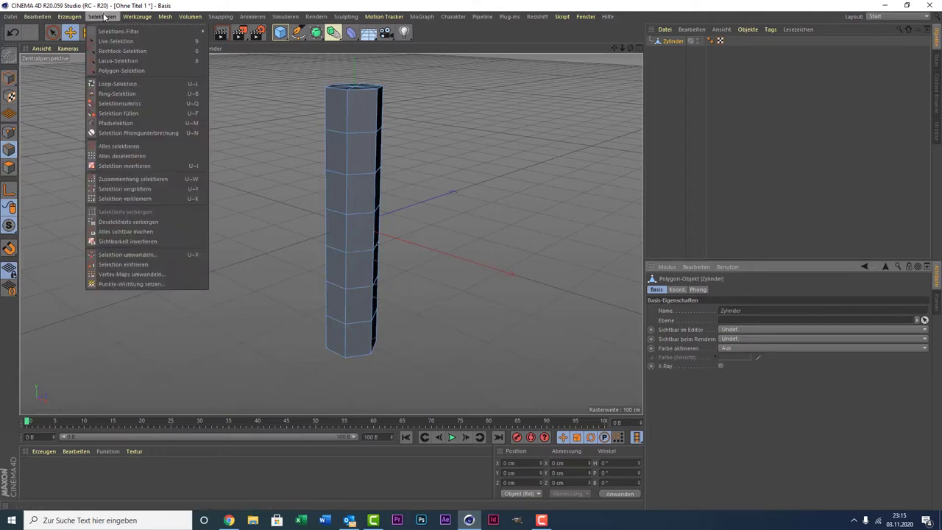
left_click(130, 84)
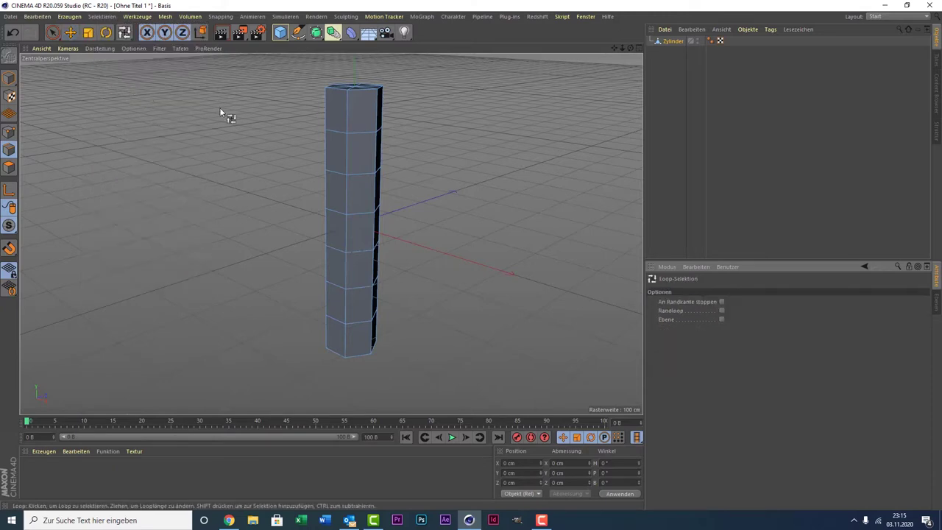
- Select the six interior horizontal edge loops from top to bottom
left_click(363, 133)
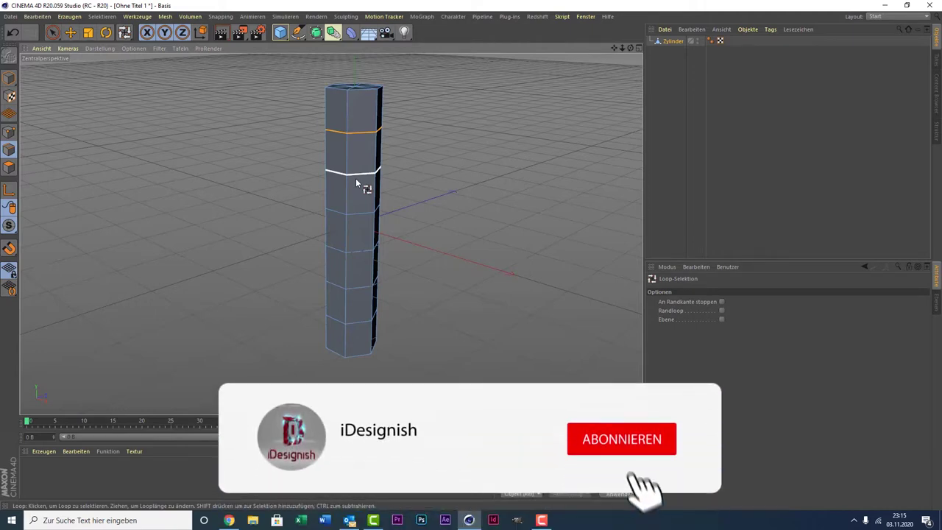
left_click(356, 178, "shift")
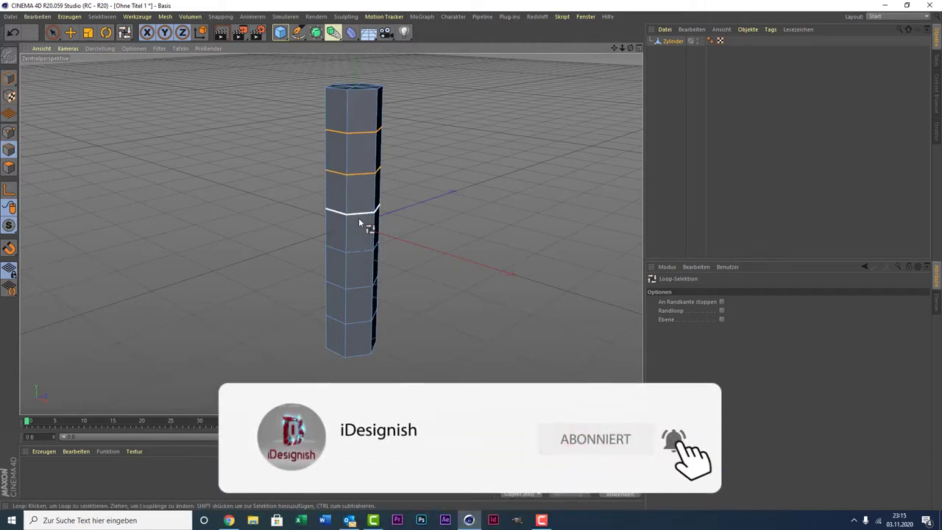
left_click(356, 212, "shift")
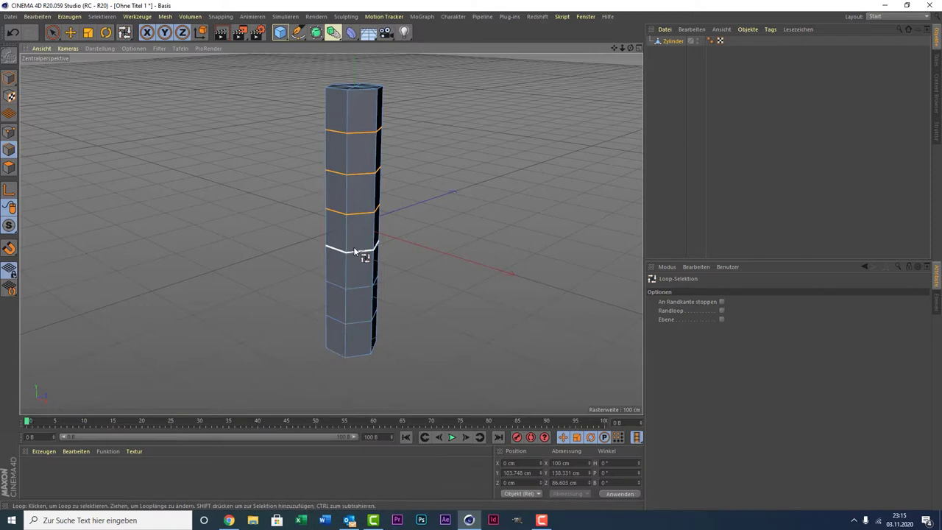
left_click(354, 249, "shift")
left_click(353, 291, "shift")
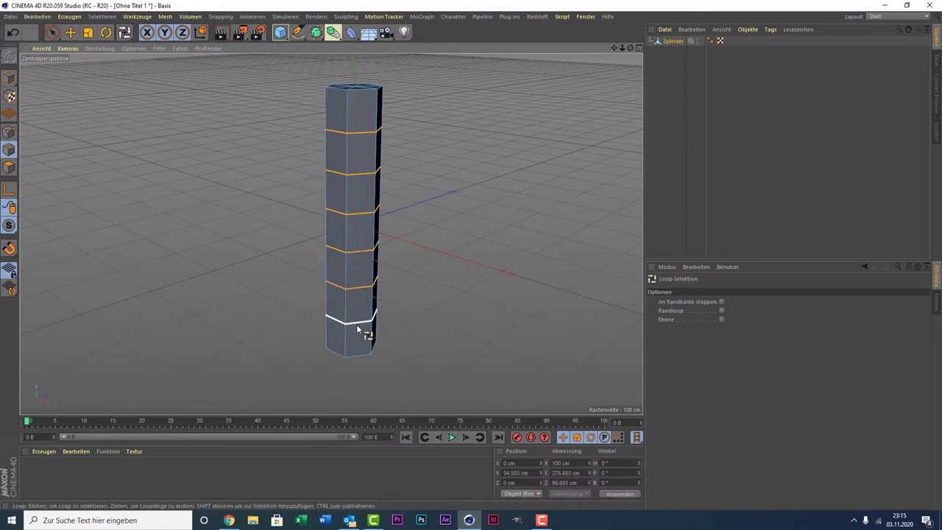
left_click(358, 329, "shift")
- Bevel the selected edge loops in Ganz mode with a 5 cm offset, then show four views
right_click(180, 149)
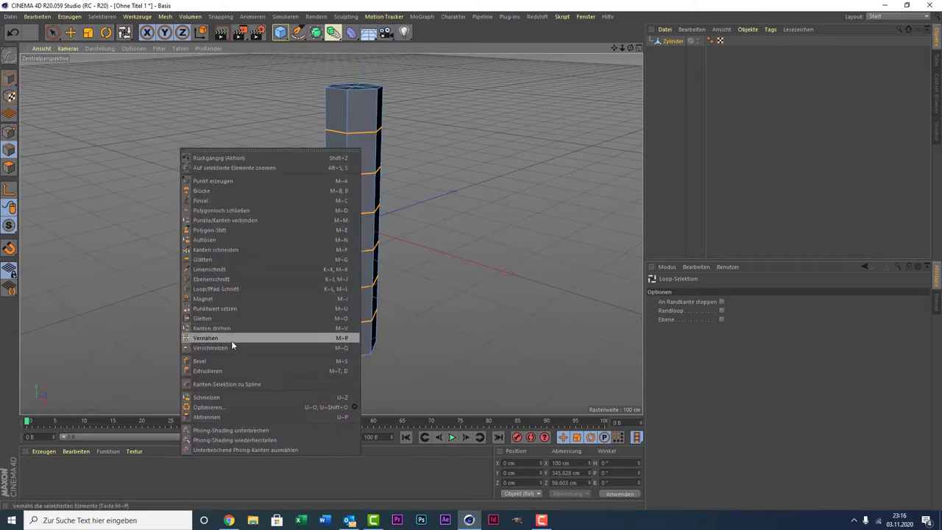
left_click(229, 361)
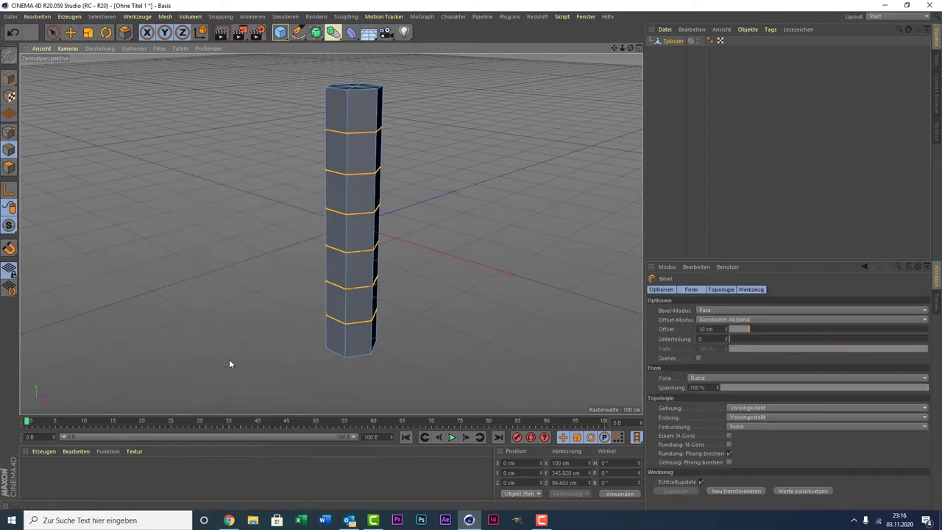
left_click(703, 310)
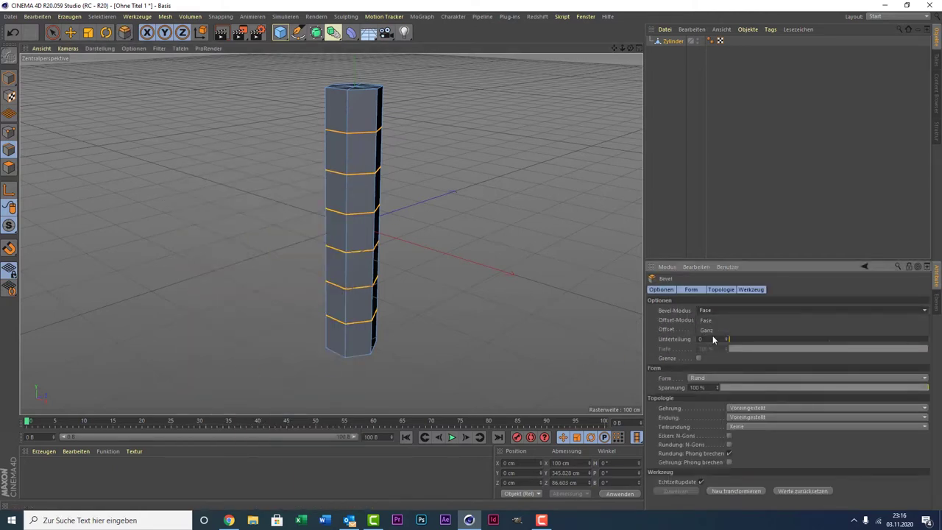
left_click(708, 329)
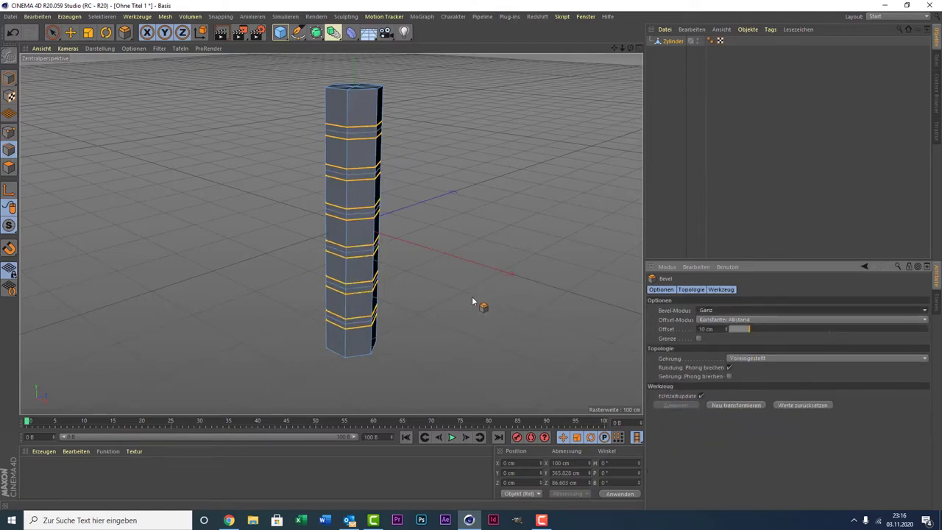
left_click(725, 331)
left_click(725, 330)
left_click(725, 330)
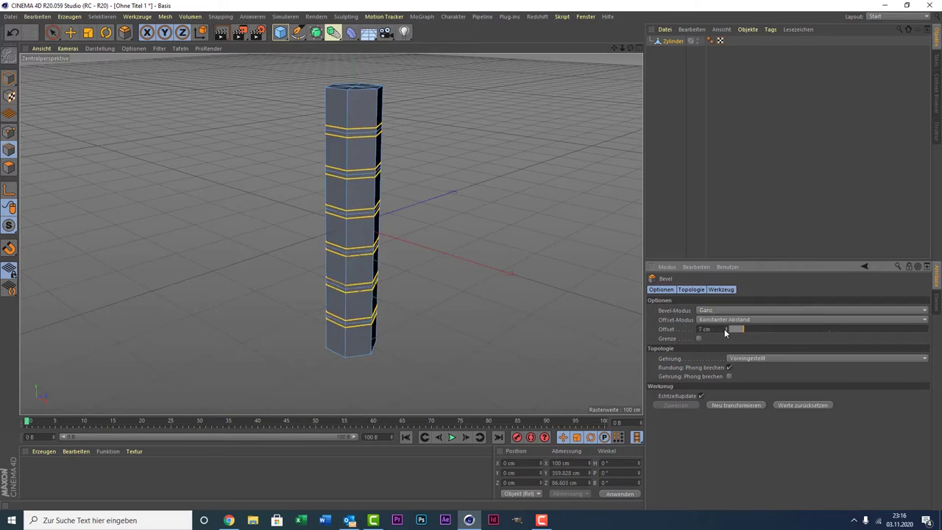
left_click(725, 330)
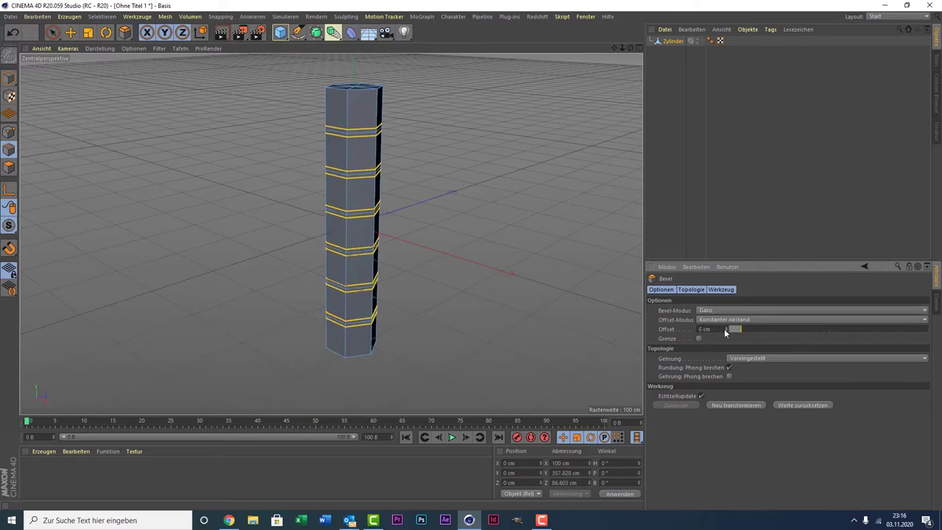
left_click(724, 329)
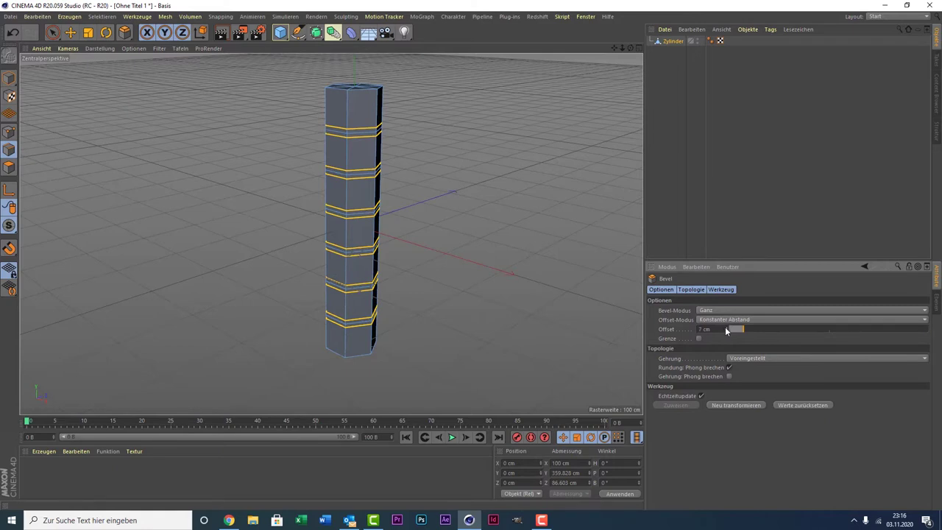
left_click(725, 332)
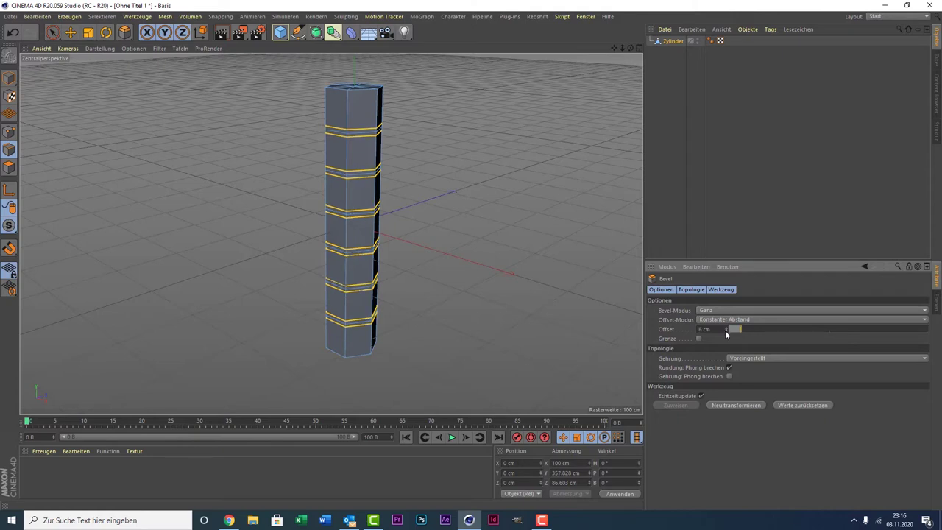
left_click(725, 332)
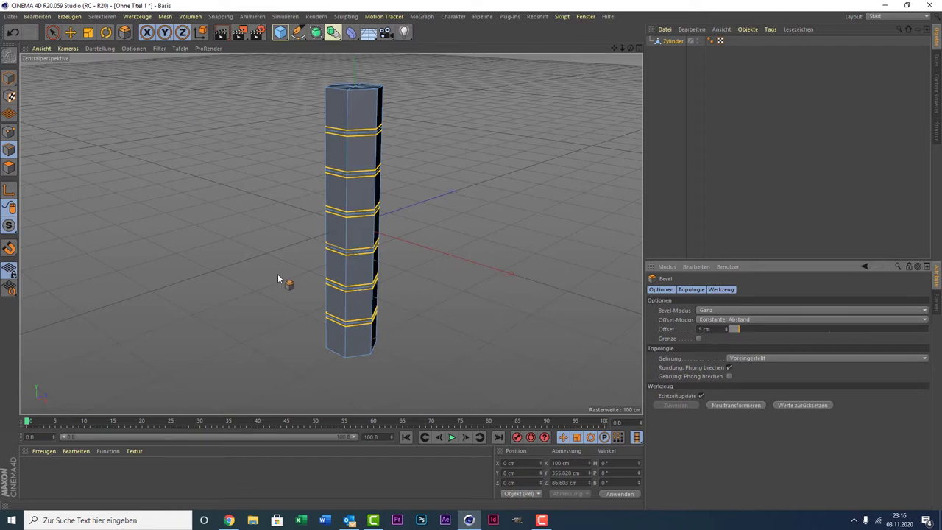
middle_click(290, 127)
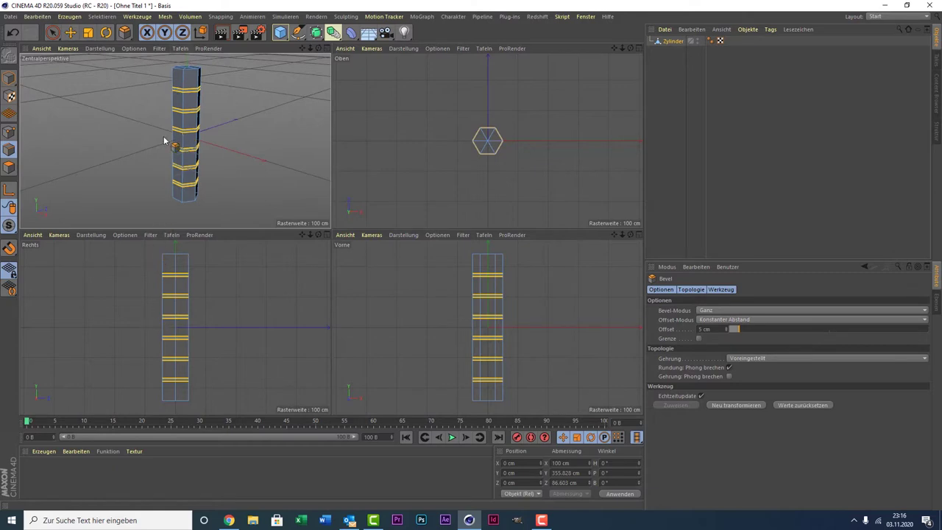
- In Polygons mode, rectangle-select the top tier in the Rechts view and frame it
left_click(10, 168)
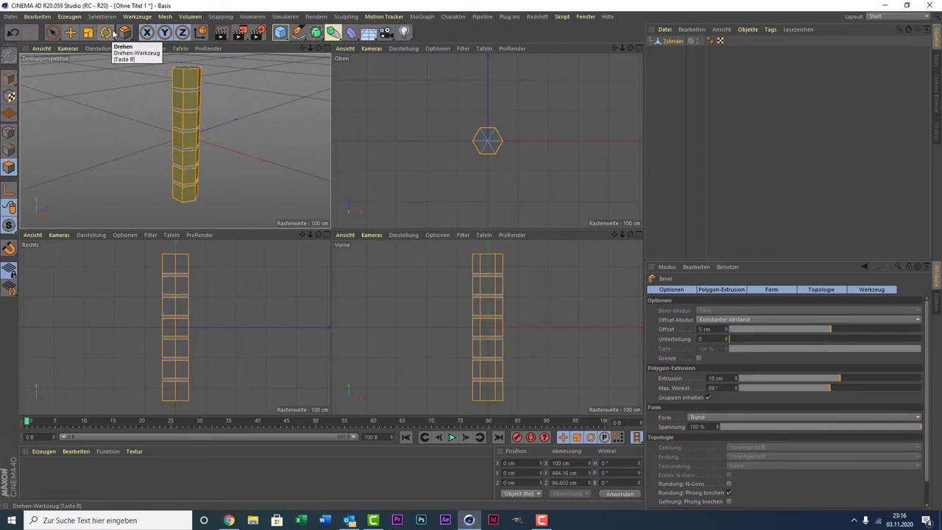
left_click(53, 33)
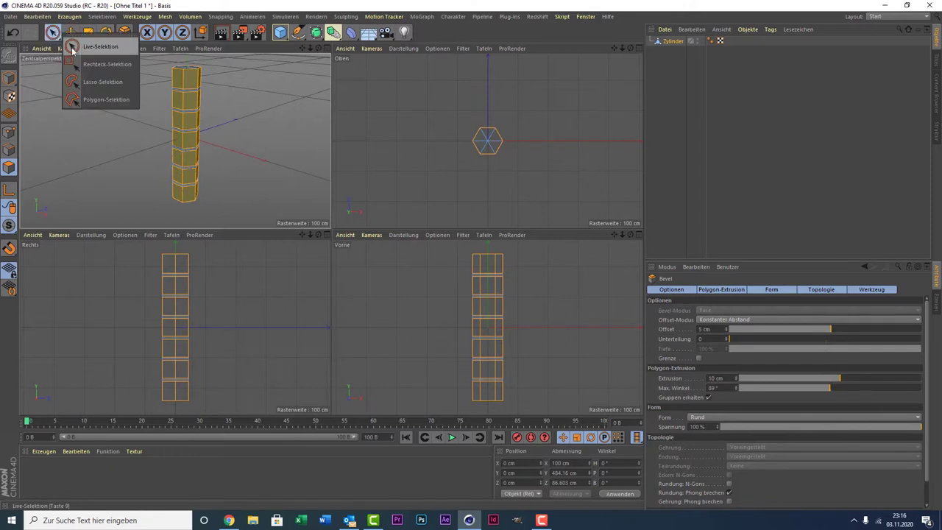
left_click(103, 64)
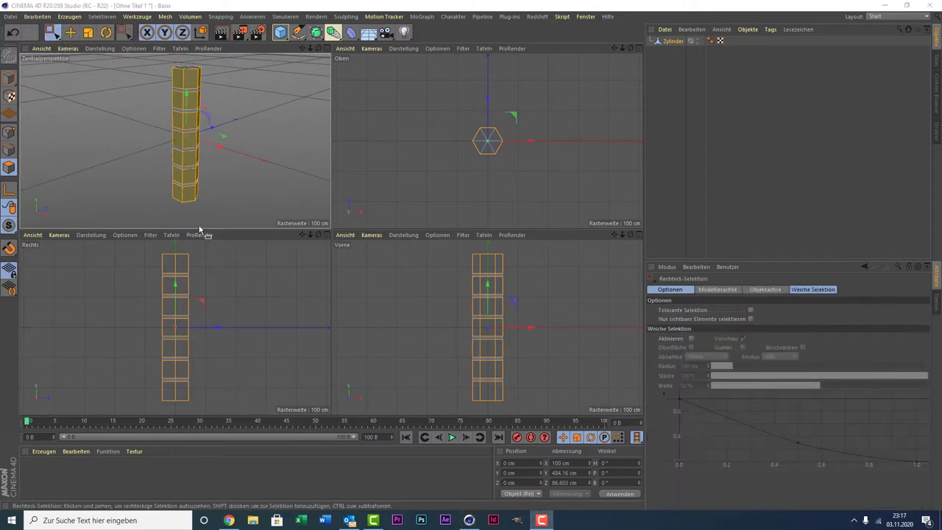
mouse_move(137, 250)
left_mouse_down()
mouse_move(240, 273)
mouse_move(232, 271)
left_mouse_up()
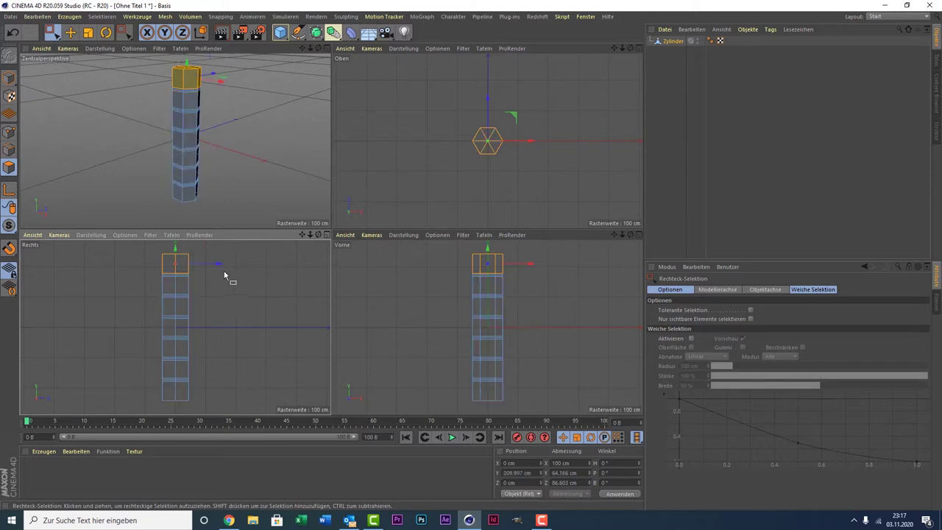
scroll(154, 266, "up", 4)
scroll(215, 275, "up", 2)
scroll(215, 275, "up", 2)
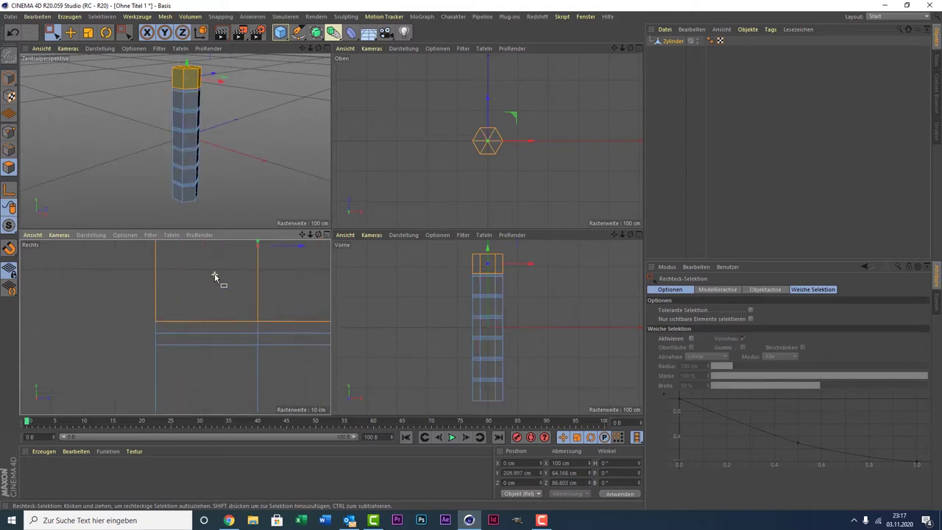
scroll(282, 296, "up", 2)
scroll(258, 335, "down", 2)
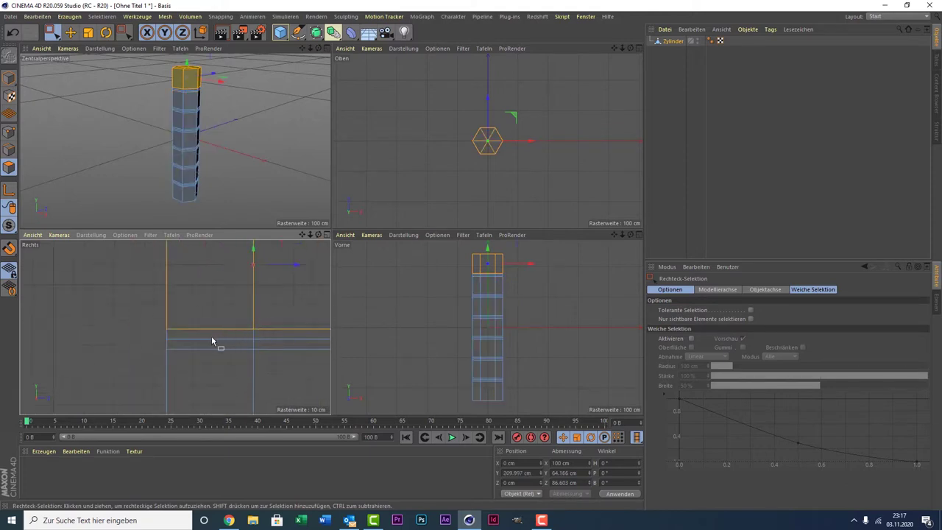
scroll(210, 346, "down", 2)
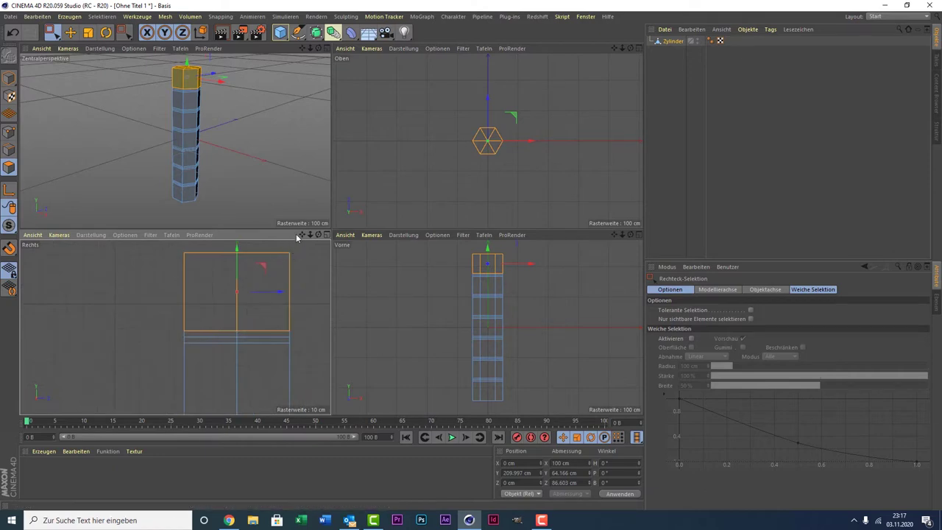
left_click_drag(301, 236, 235, 247)
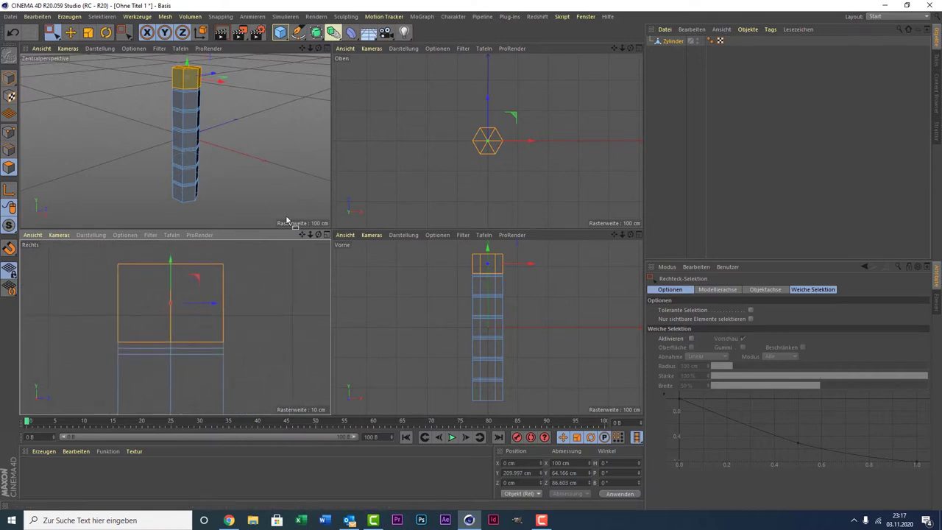
- Scale the top tier to about 90% (89.6 cm wide) and lower it slightly
left_click(87, 31)
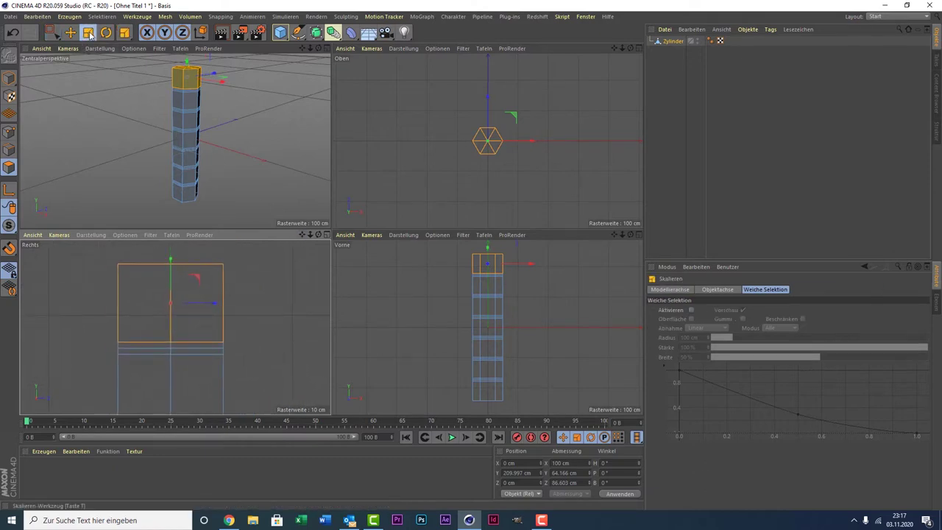
left_click_drag(67, 283, 44, 312)
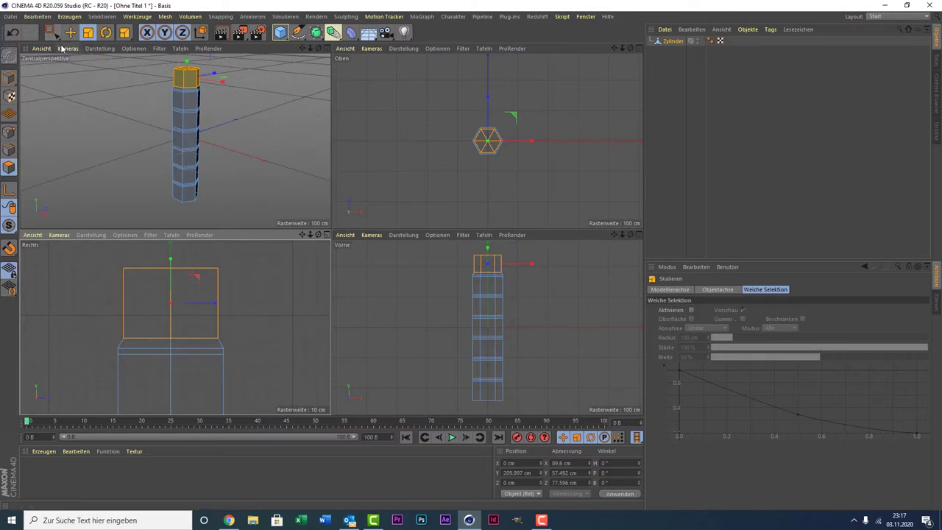
key("0")
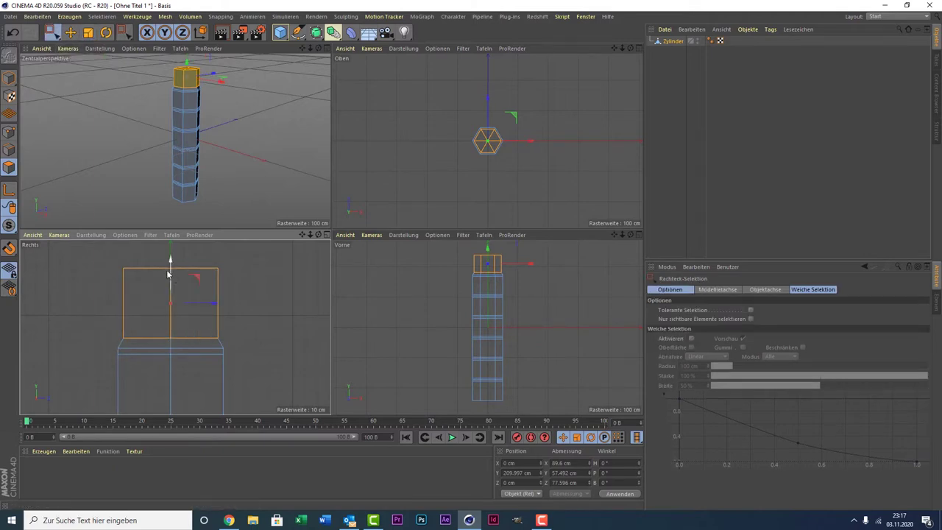
left_click_drag(168, 275, 166, 282)
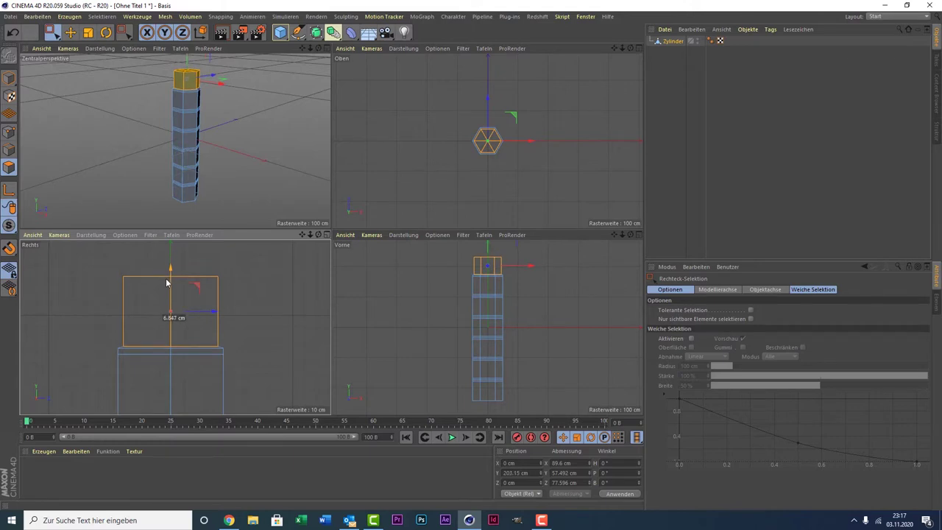
left_click_drag(167, 283, 167, 286)
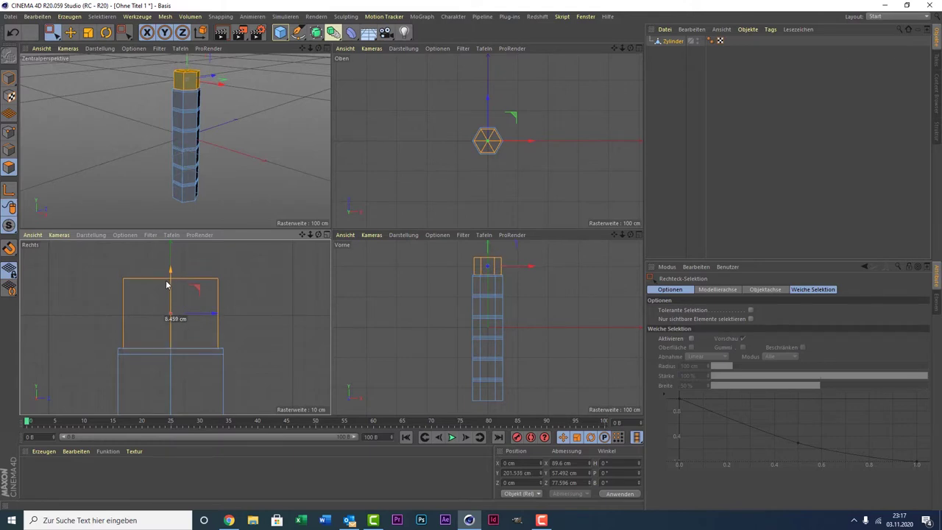
- Rectangle-select the top two tiers of the trunk in the side view
scroll(177, 330, "up", 3)
scroll(179, 361, "up", 4)
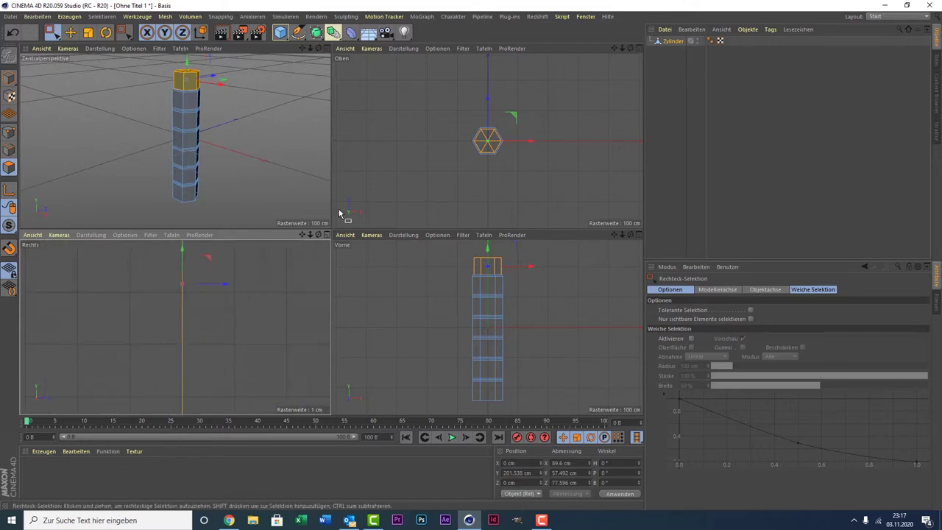
left_click_drag(301, 234, 175, 326)
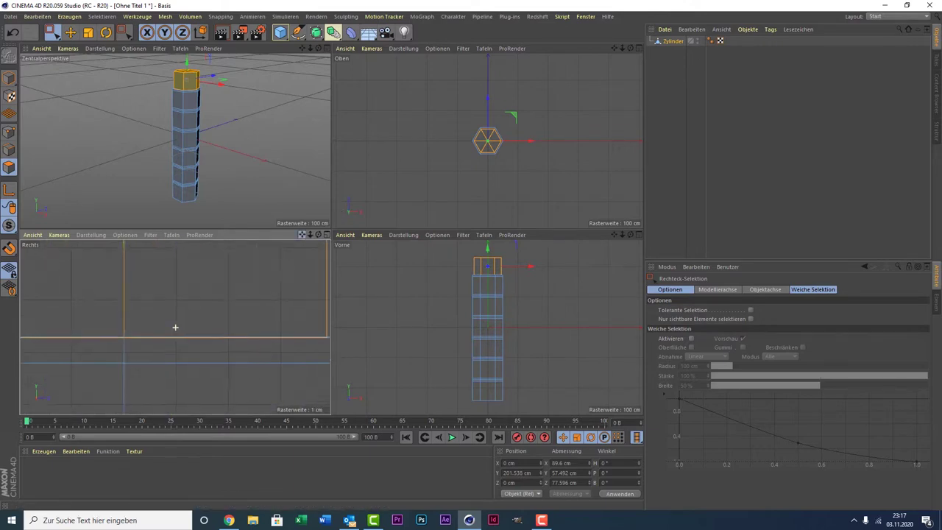
scroll(236, 337, "down", 5)
scroll(236, 337, "down", 1)
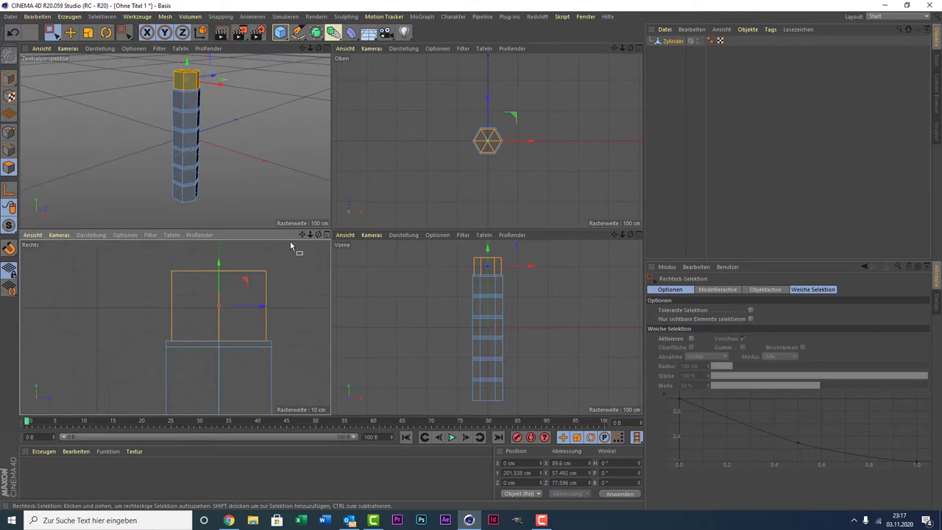
left_click_drag(302, 234, 175, 327)
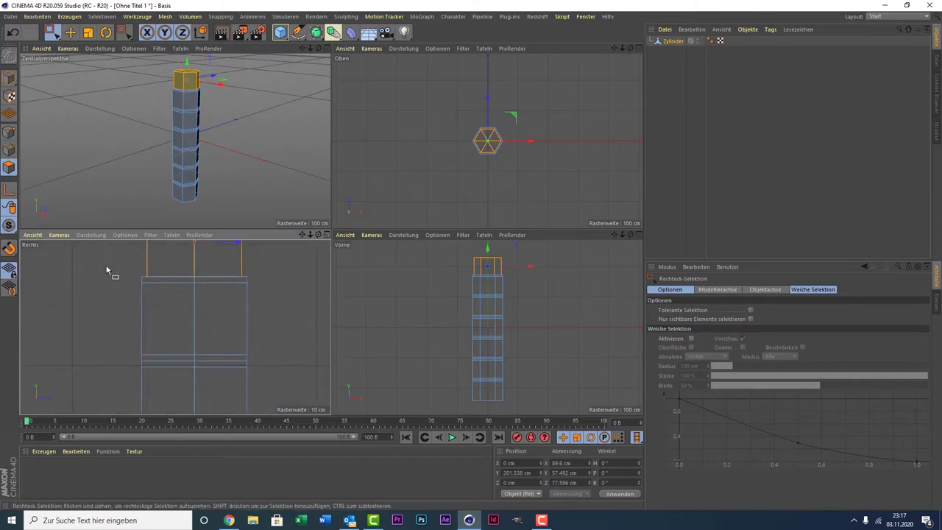
left_click_drag(106, 266, 297, 354)
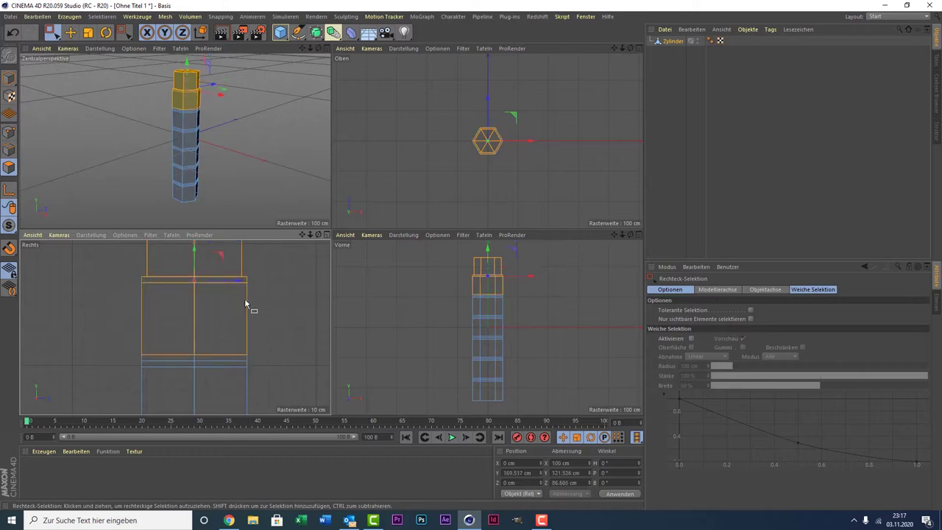
- Scale the top two tiers to about 92% and lower them about 10 cm
key("t")
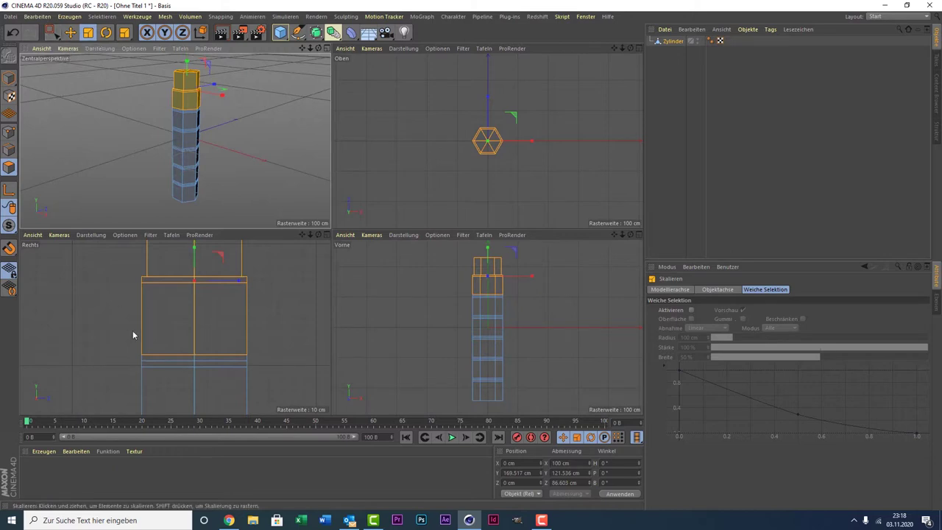
left_click_drag(120, 298, 99, 335)
key("0")
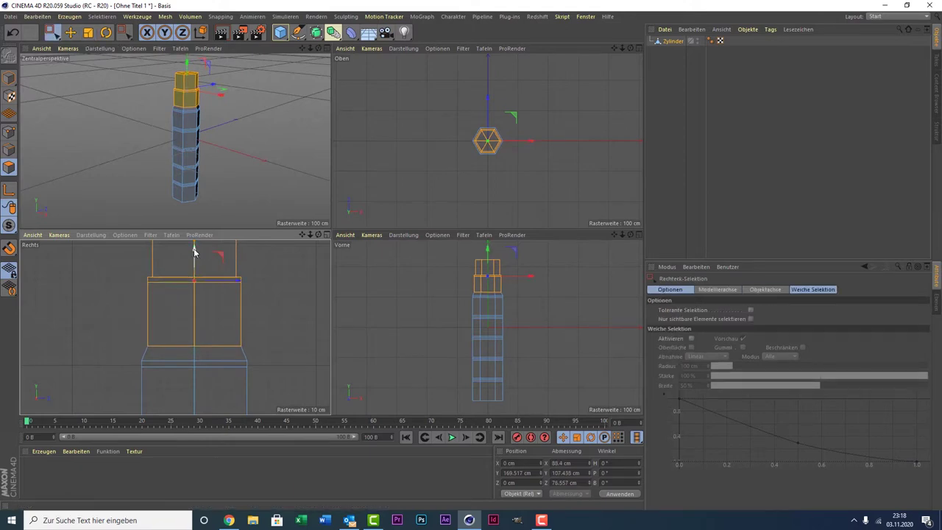
left_click_drag(194, 249, 196, 267)
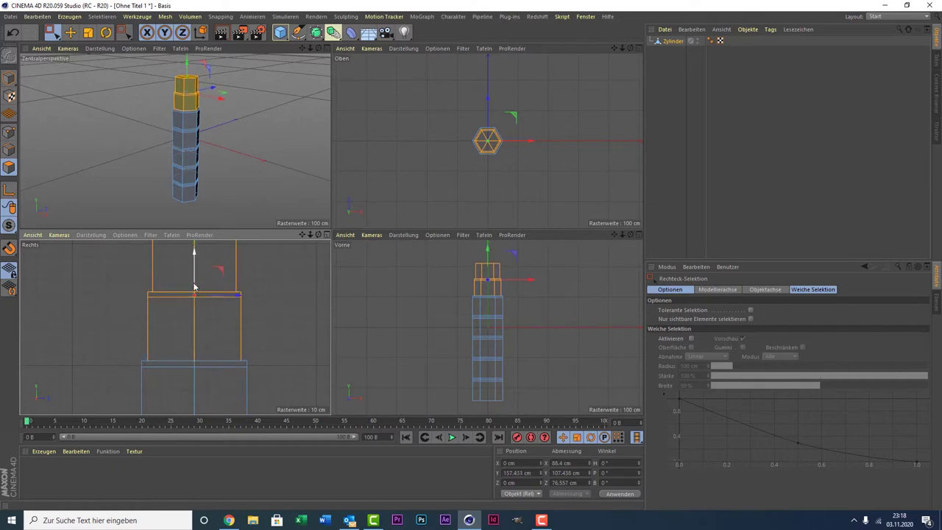
- Select the top three tiers, scale them to about 92%, and lower them about 11 cm
mouse_move(194, 287)
middle_mouse_down()
mouse_move(199, 309)
mouse_move(285, 248)
middle_mouse_up()
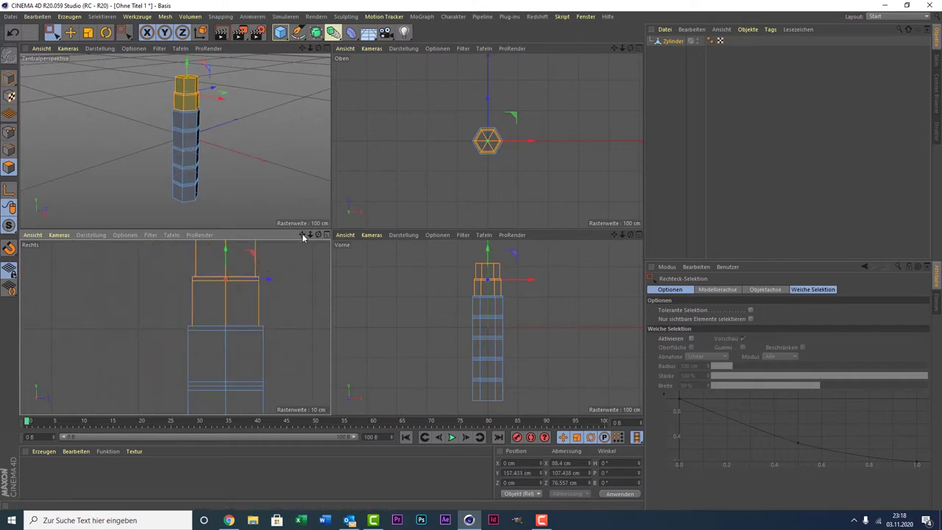
left_click_drag(303, 236, 174, 326)
left_click_drag(119, 258, 219, 320)
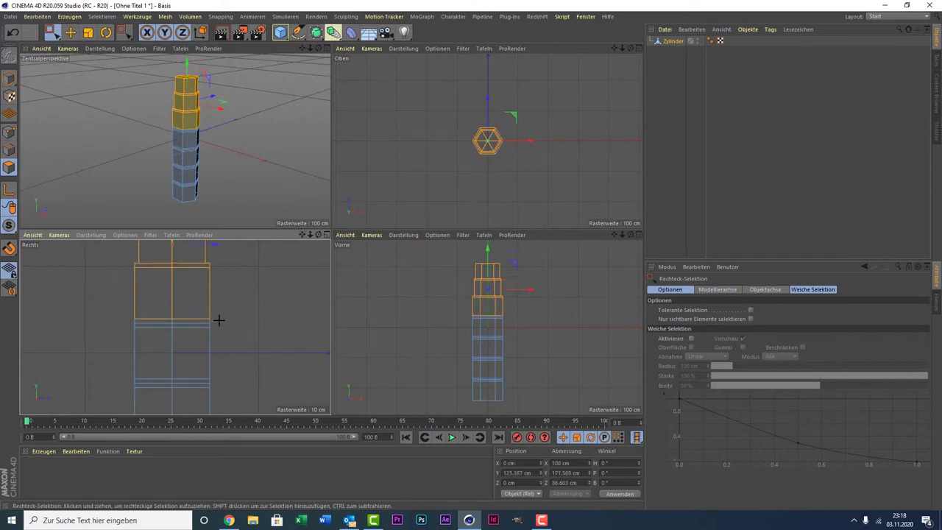
key("t")
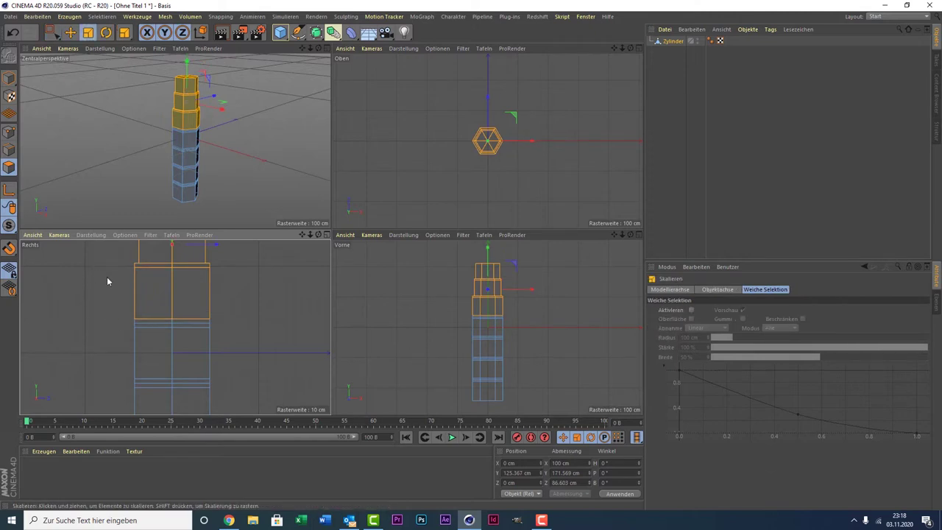
left_click_drag(106, 281, 93, 307)
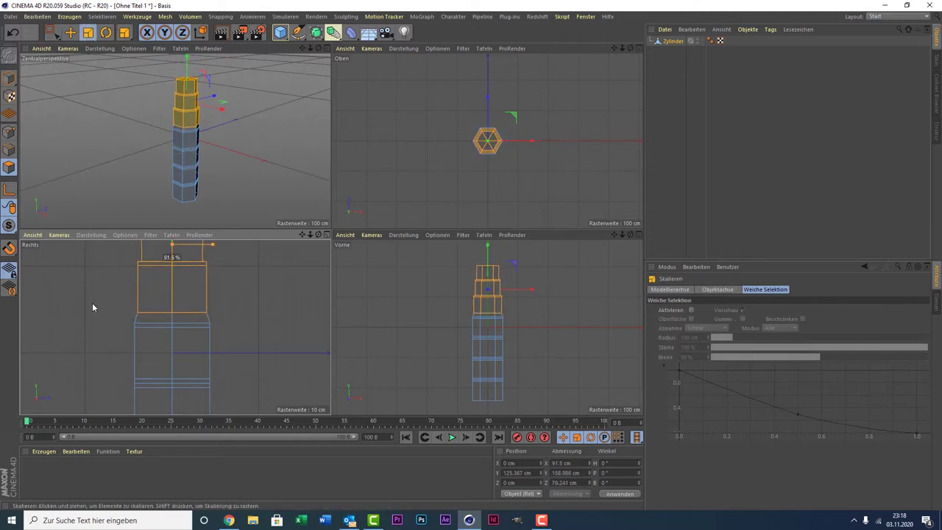
key("0")
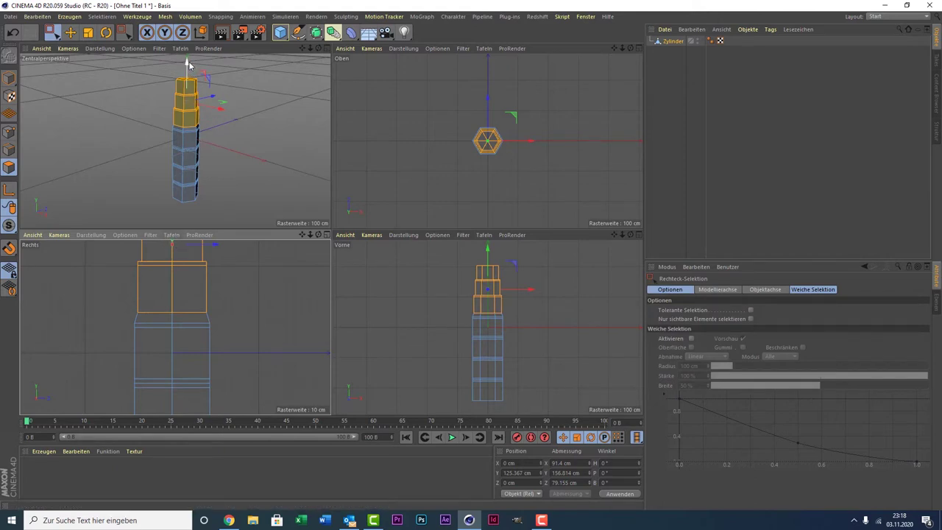
scroll(217, 251, "down", 2)
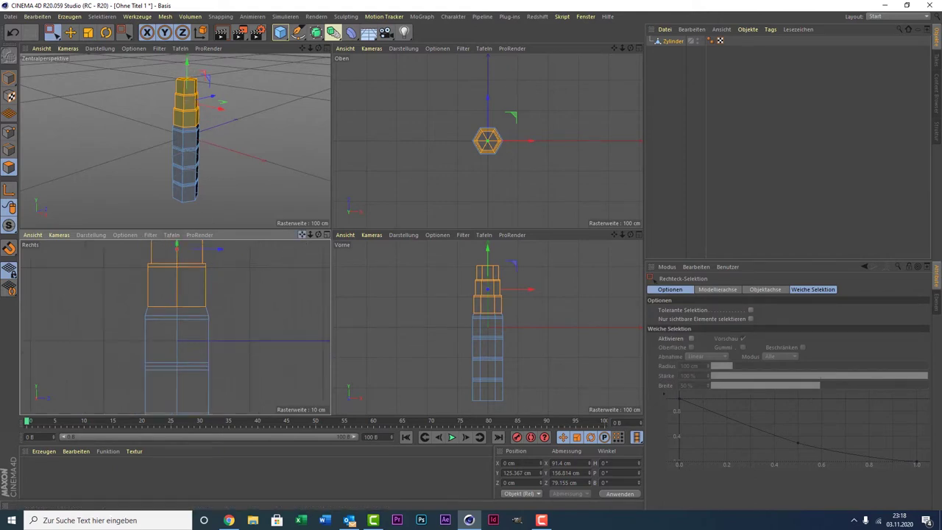
left_click_drag(301, 234, 291, 264)
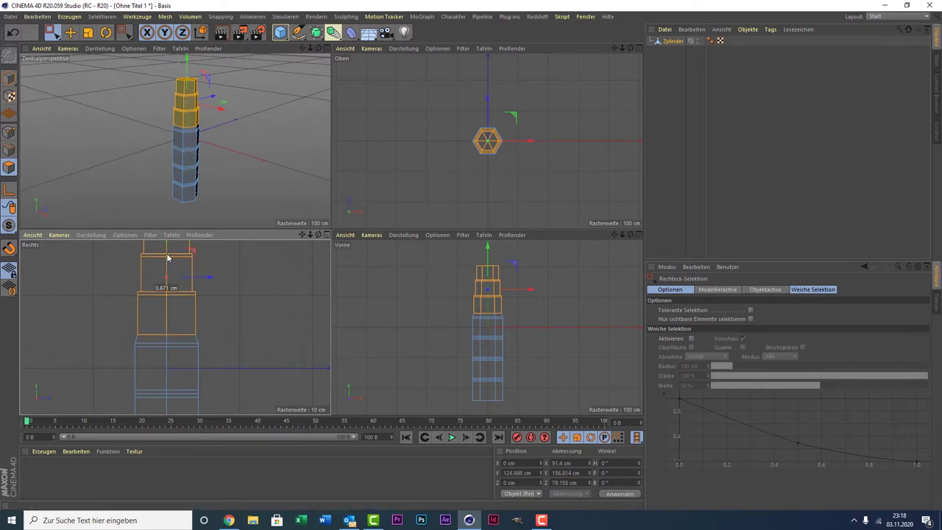
left_click_drag(167, 257, 167, 265)
- Raise the top three tiers back up about 11.5 cm along Y
scroll(165, 327, "up", 1)
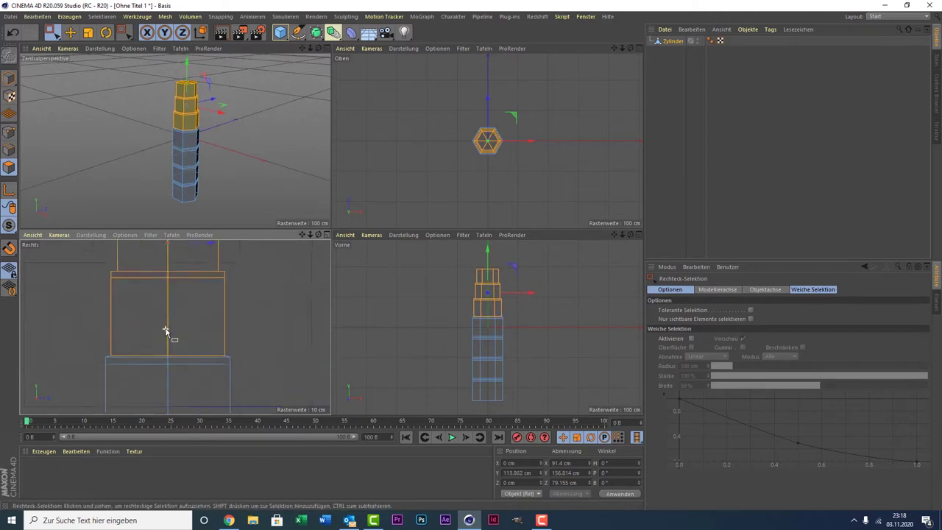
scroll(164, 327, "up", 1)
scroll(165, 327, "up", 1)
scroll(165, 286, "up", 1)
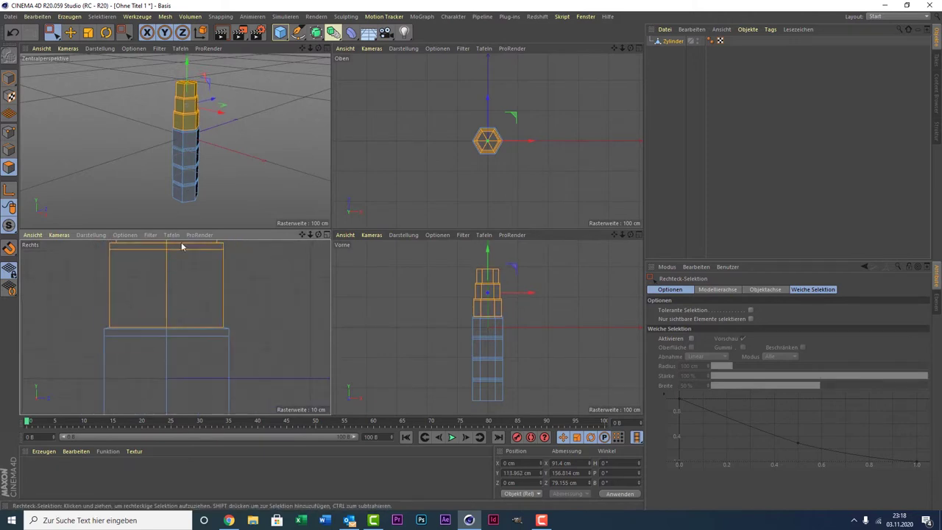
scroll(182, 322, "up", 1)
scroll(182, 322, "up", 1)
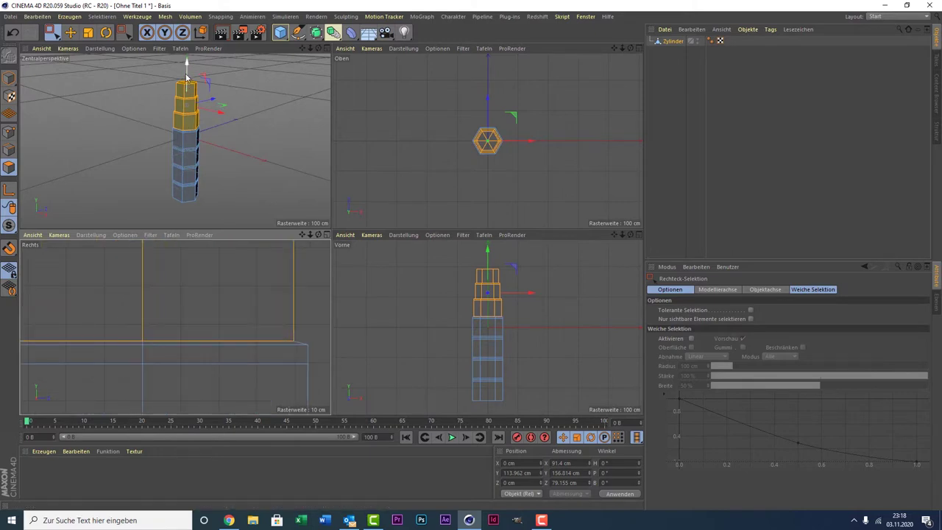
mouse_move(186, 82)
left_mouse_down()
mouse_move(187, 73)
mouse_move(186, 84)
left_mouse_up()
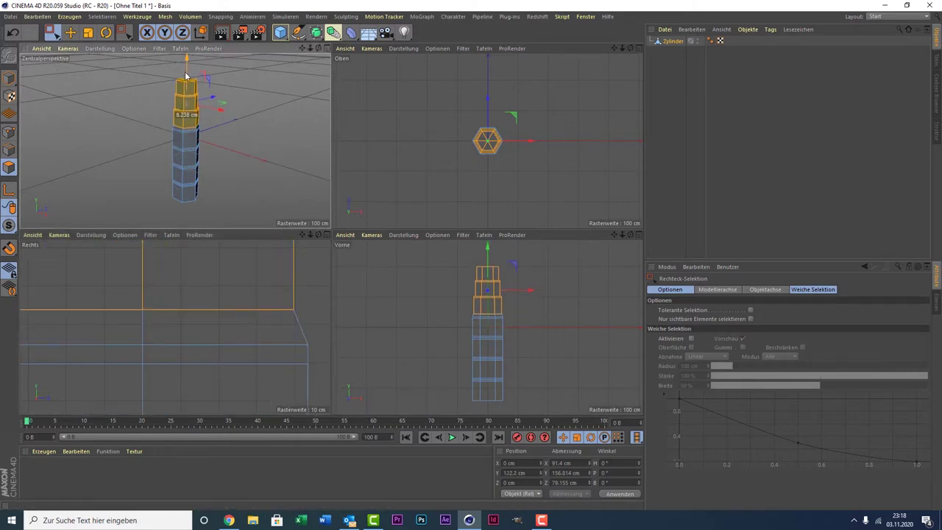
scroll(184, 295, "down", 1)
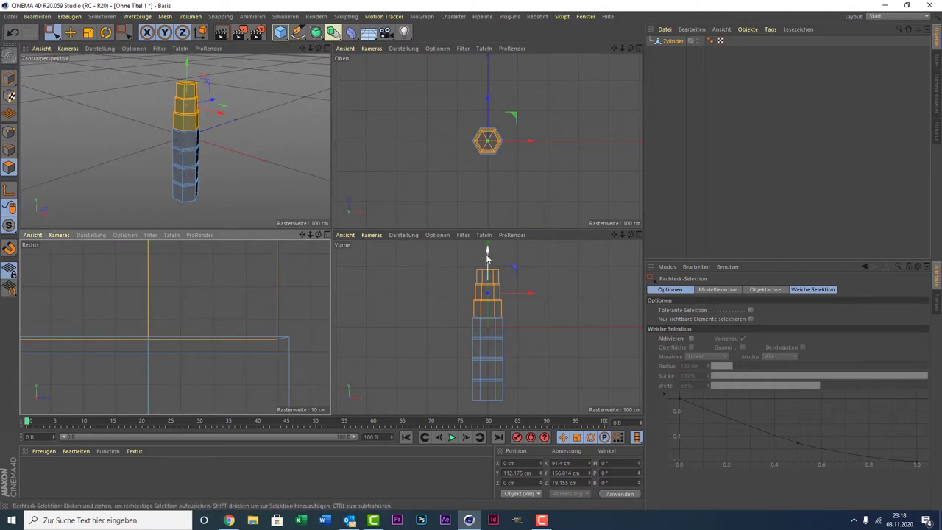
left_click_drag(486, 253, 477, 259)
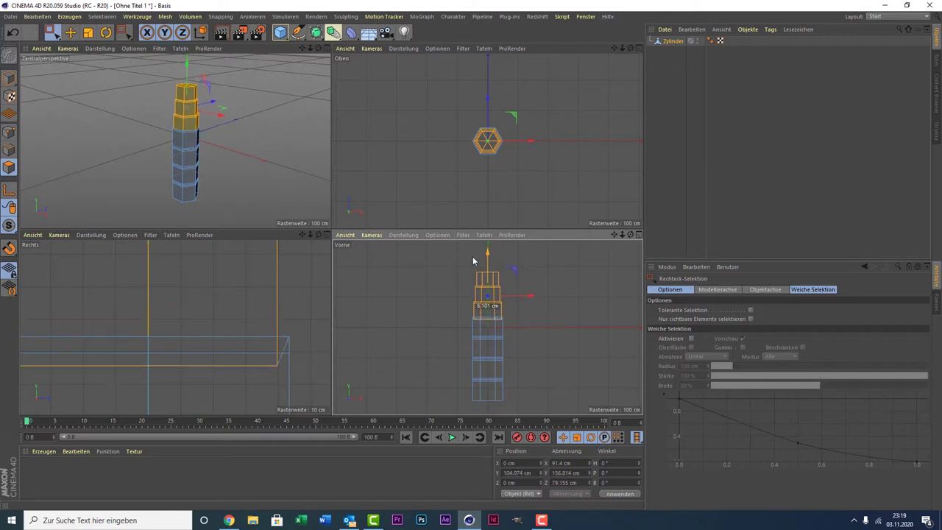
- Rectangle-select the upper four tiers, about 221.8 cm tall
scroll(200, 315, "down", 2)
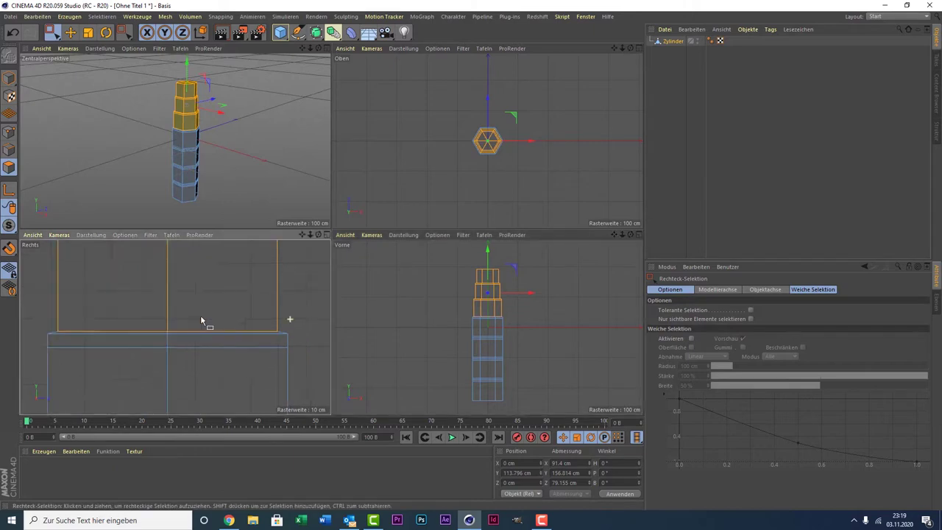
scroll(214, 308, "down", 2)
left_click_drag(303, 234, 233, 237)
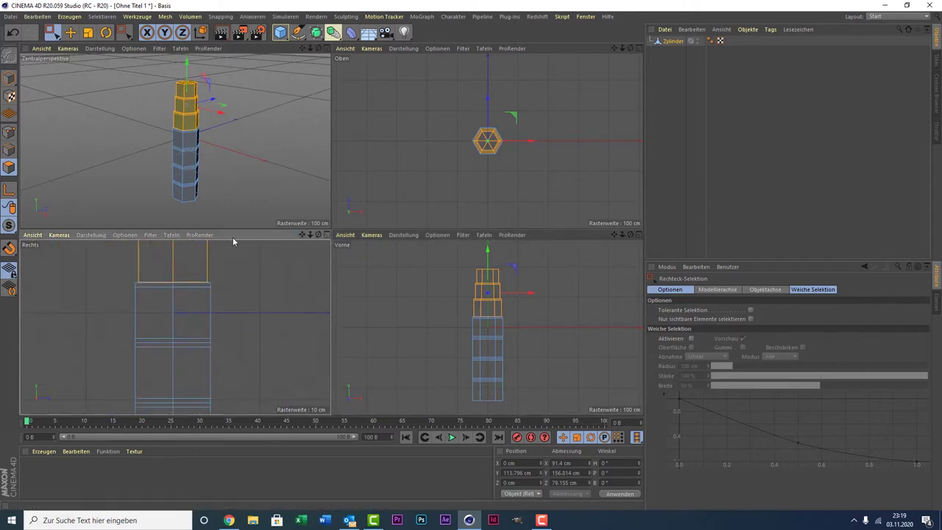
mouse_move(117, 275)
left_mouse_down()
mouse_move(243, 357)
mouse_move(247, 339)
left_mouse_up()
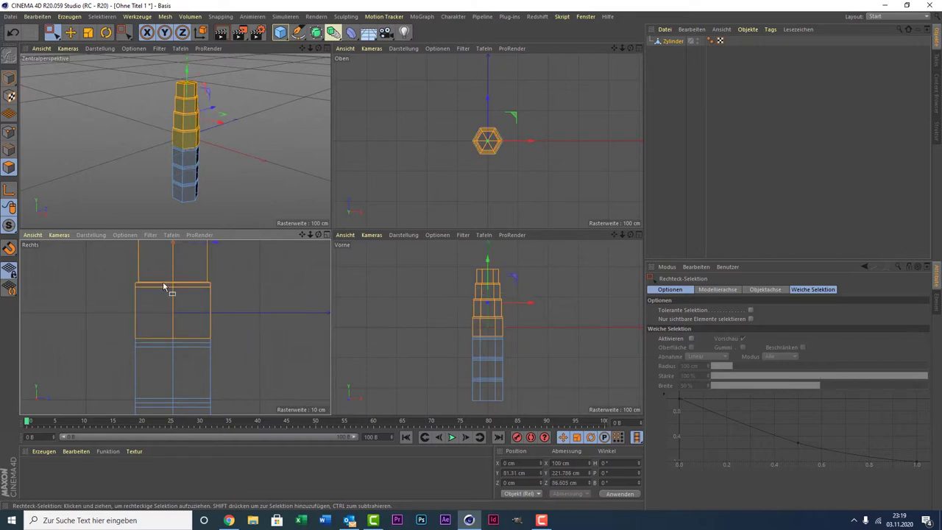
- Shrink the selected upper four tiers to 89.6 cm wide
key("t")
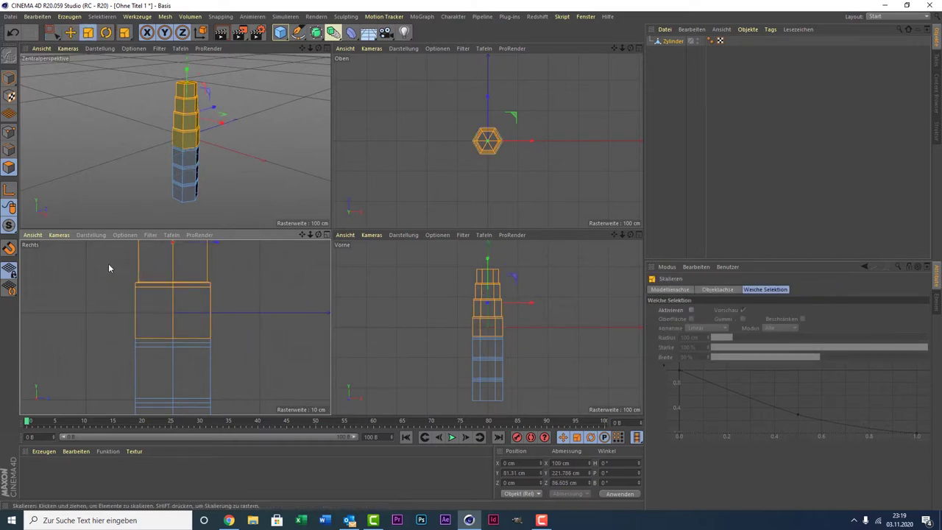
left_click_drag(108, 264, 81, 288)
key("space")
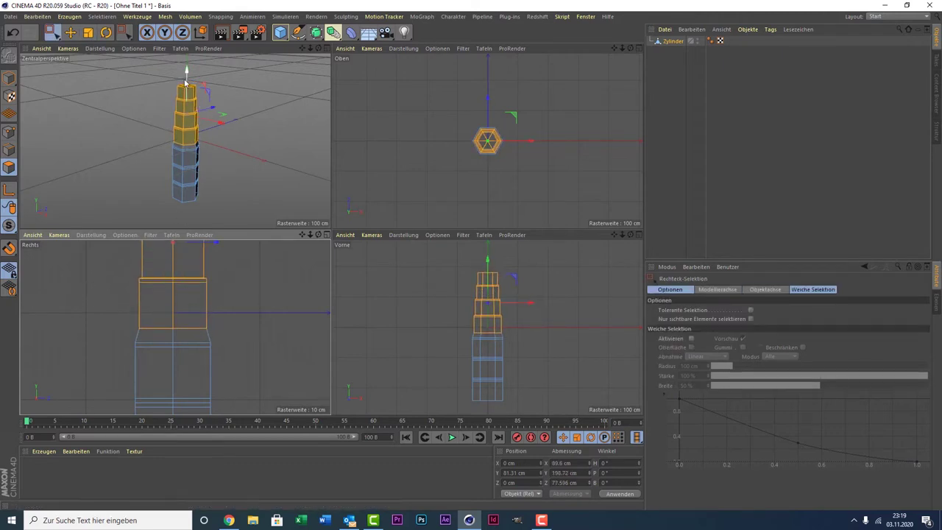
- Adjust the upper tiers' height along Y until they sit centred near 64.65 cm
left_click_drag(187, 83, 190, 87)
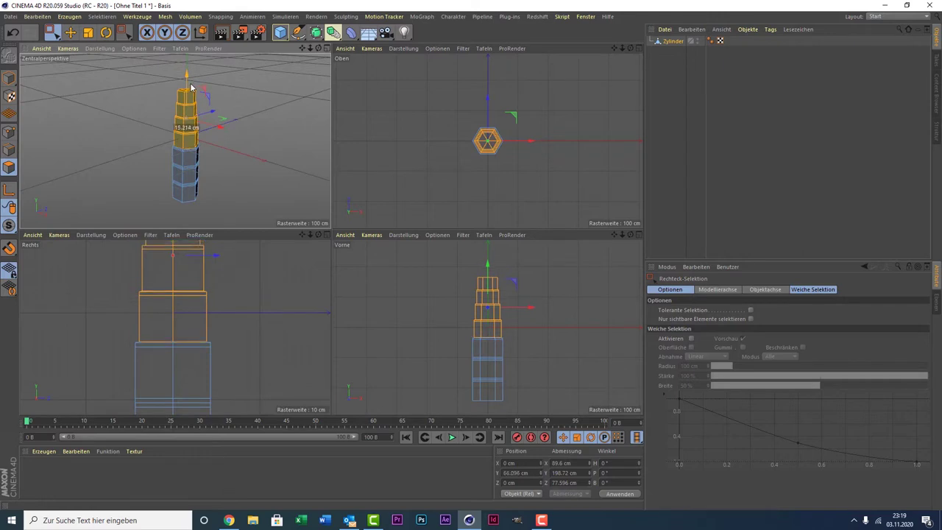
scroll(173, 281, "up", 3)
scroll(172, 281, "up", 3)
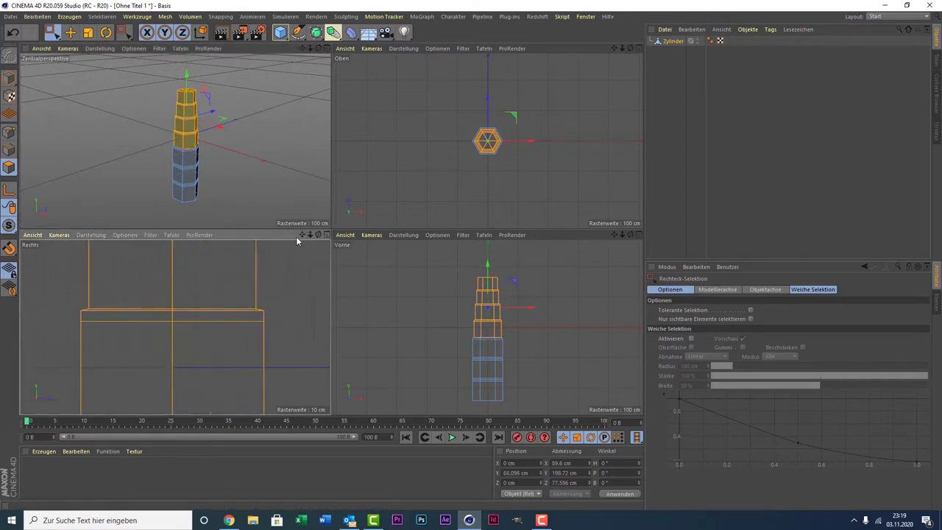
mouse_move(304, 236)
left_mouse_down()
mouse_move(175, 327)
mouse_move(180, 306)
left_mouse_up()
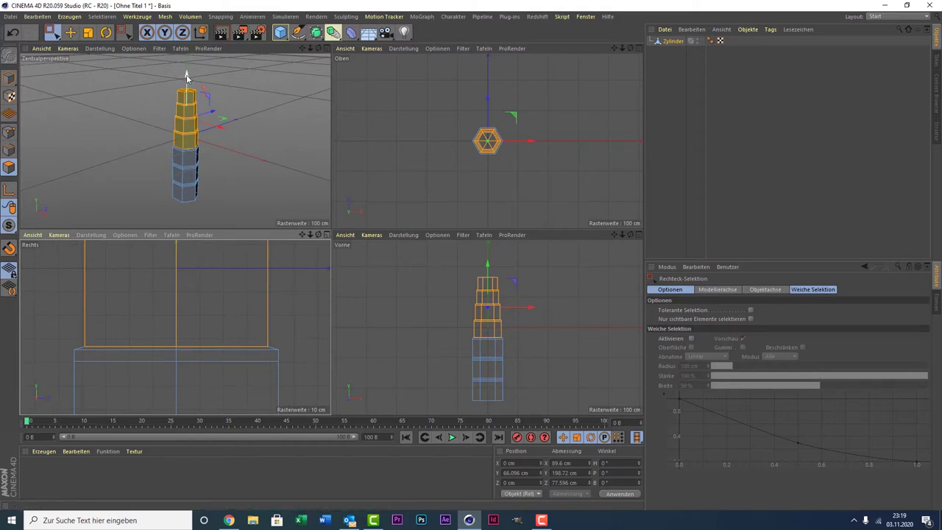
left_click(186, 76)
left_click_drag(186, 77, 189, 77)
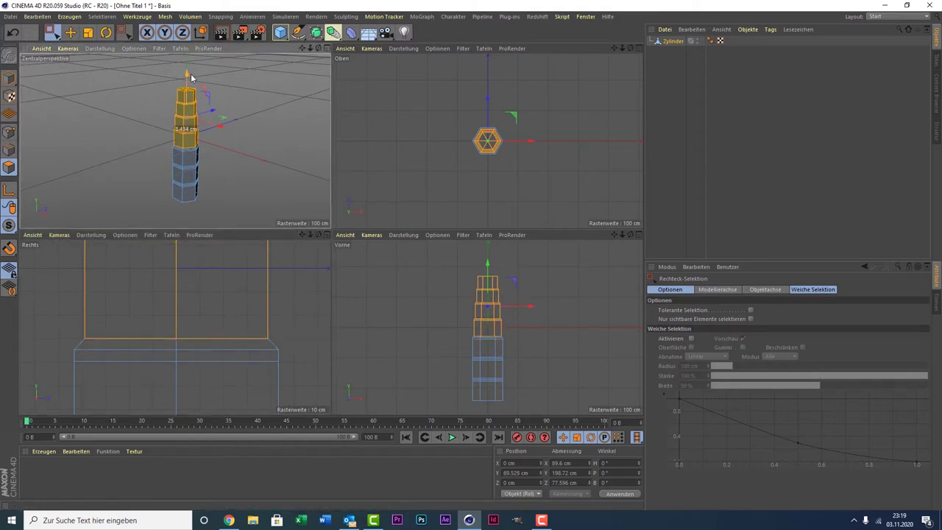
left_click_drag(190, 76, 203, 78)
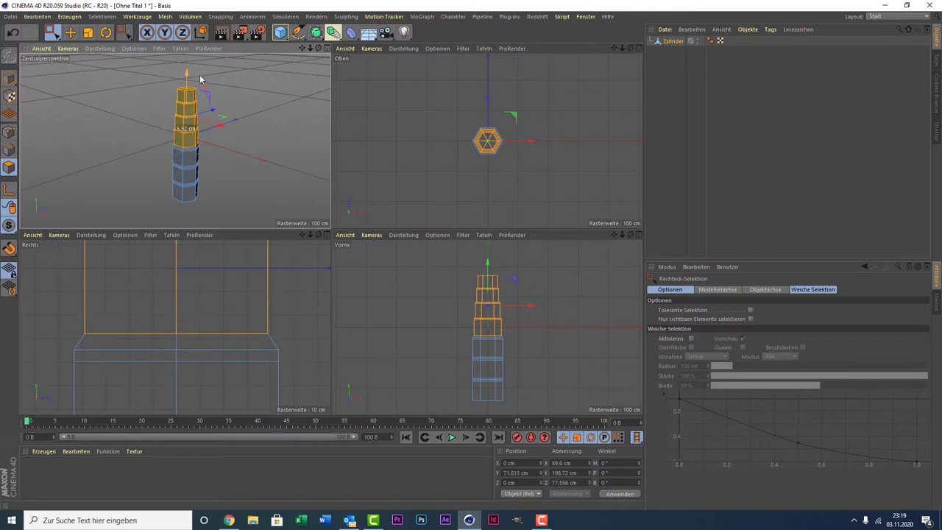
left_click_drag(202, 78, 206, 79)
left_click_drag(486, 283, 478, 280)
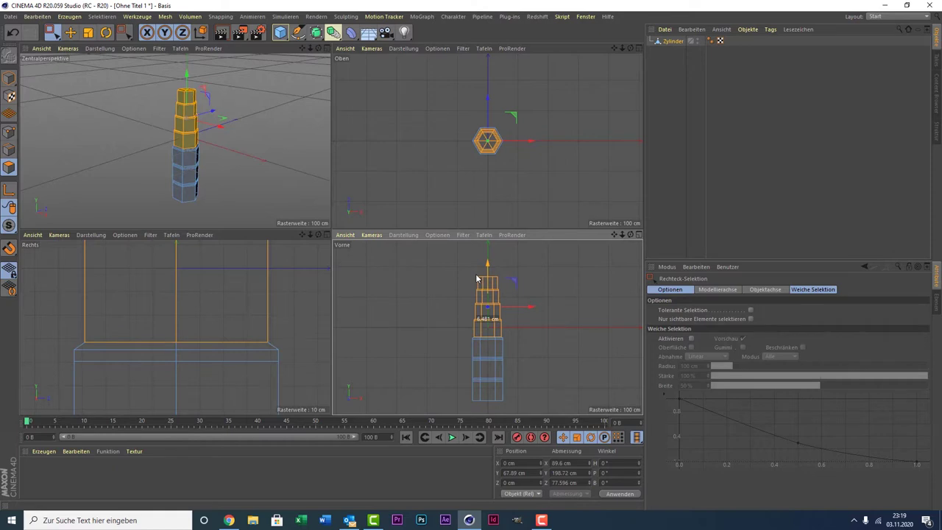
left_click_drag(476, 280, 478, 281)
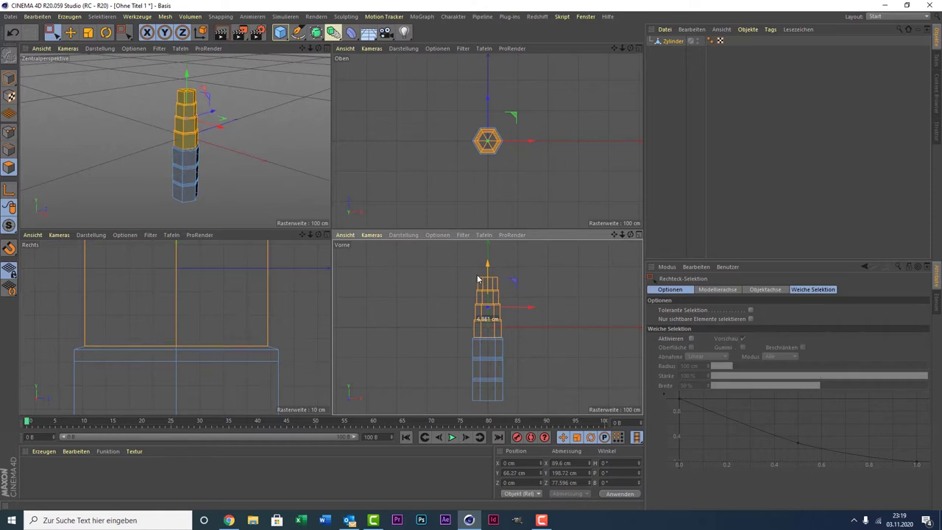
left_click_drag(477, 281, 485, 269)
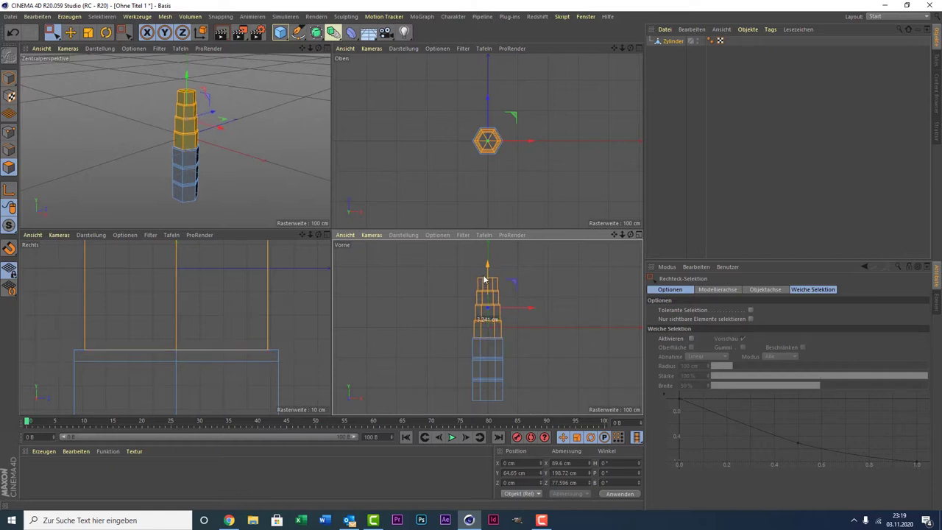
scroll(289, 329, "down", 2)
scroll(291, 328, "down", 2)
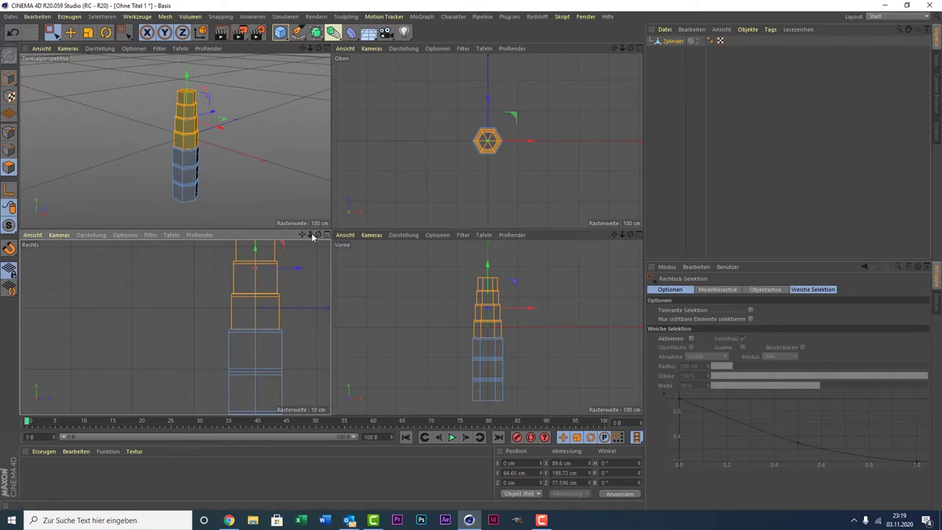
- Select the upper tiers, scale them to about 93%, and lower them roughly 9 cm
left_click_drag(302, 237, 220, 195)
left_click_drag(122, 284, 223, 330)
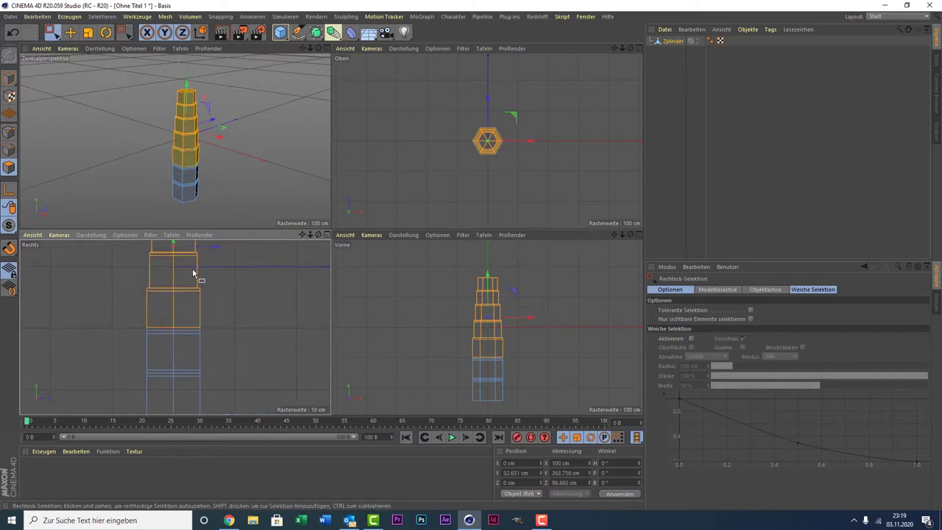
key("t")
left_click_drag(108, 281, 98, 299)
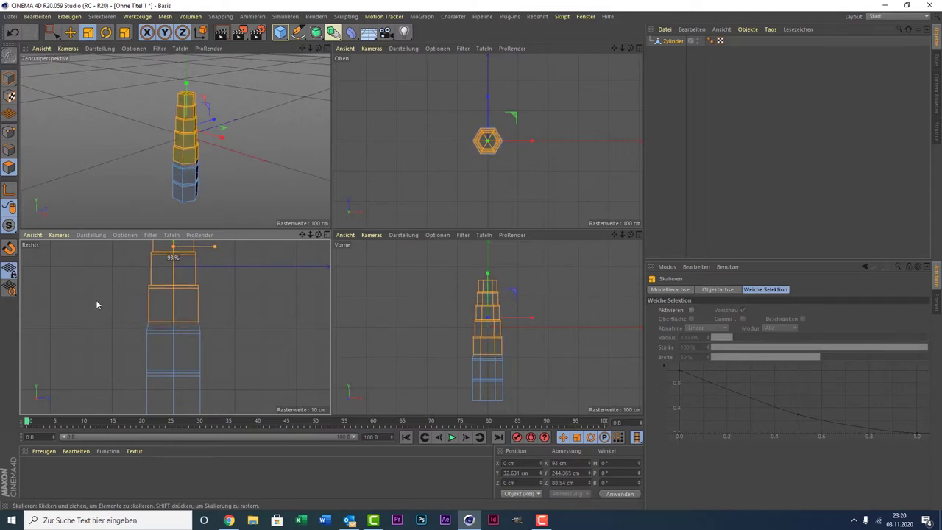
left_click_drag(97, 303, 92, 303)
key("0")
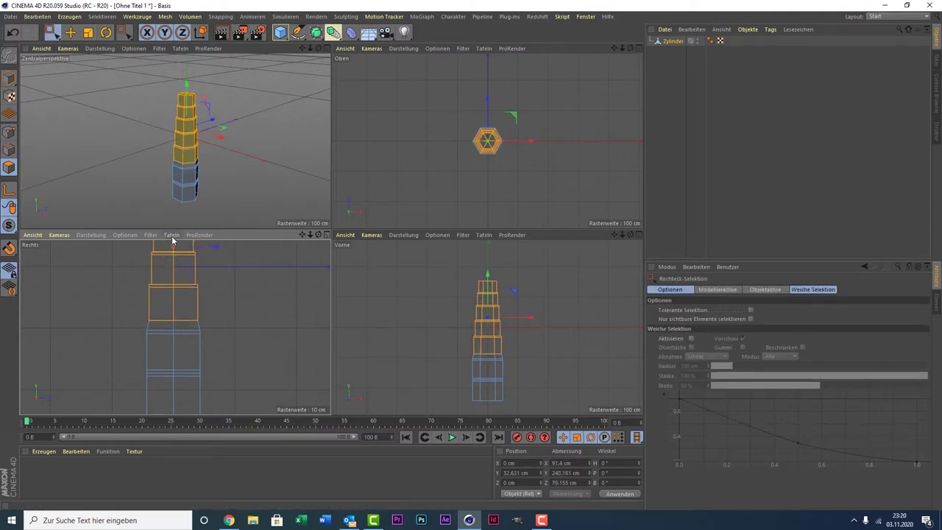
left_click_drag(187, 82, 186, 90)
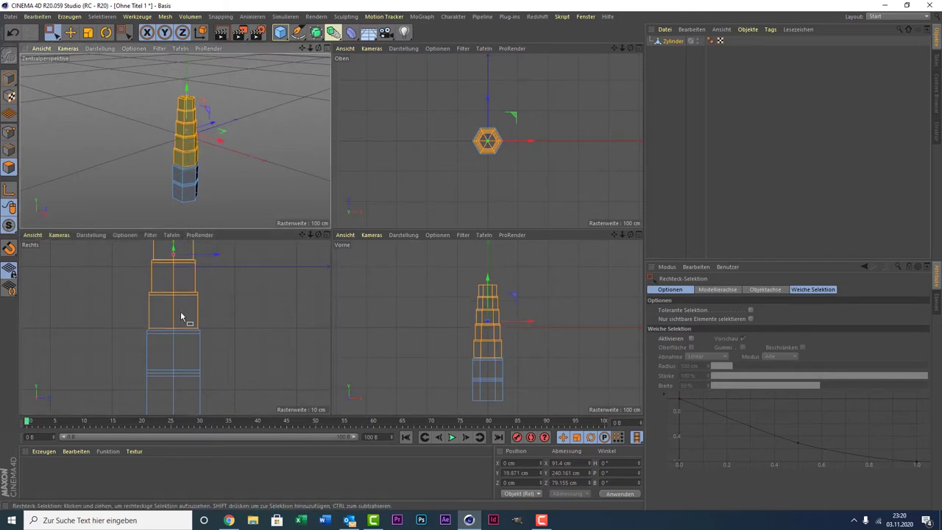
scroll(180, 311, "up", 5)
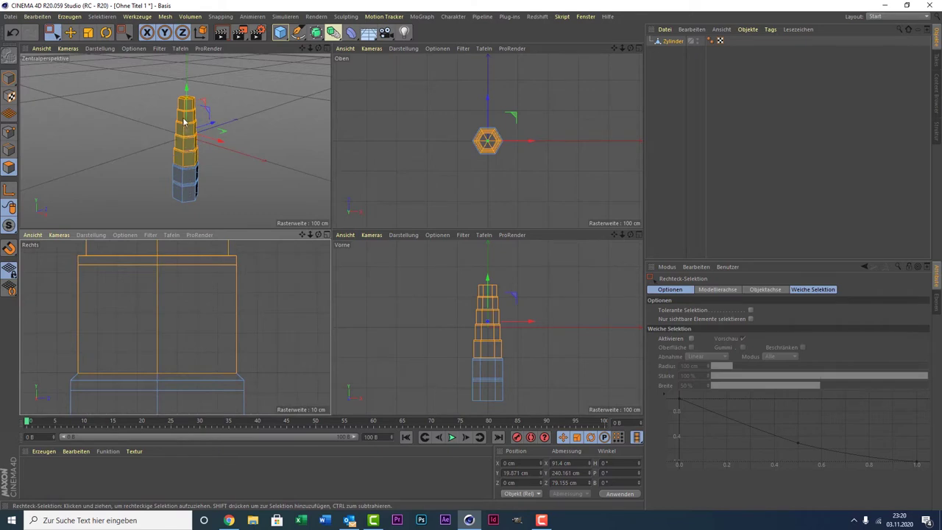
left_click_drag(186, 106, 186, 108)
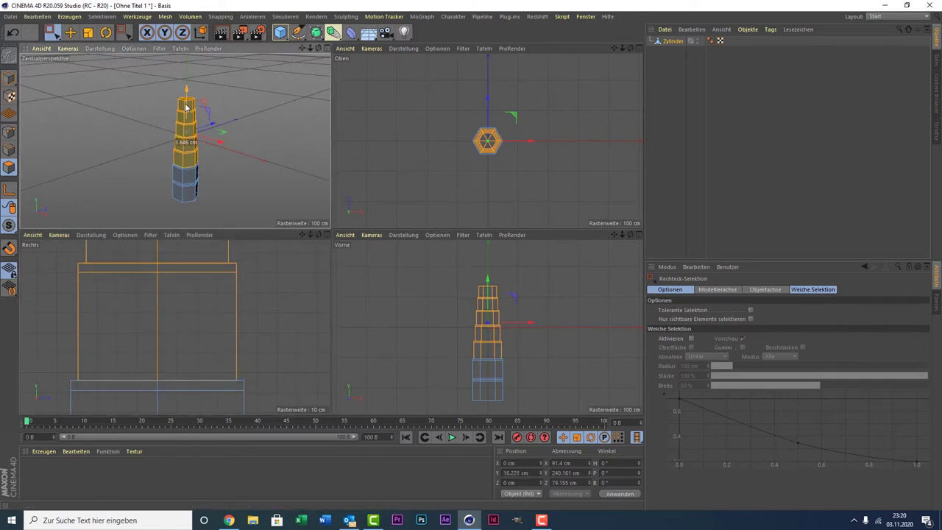
- Select one more tier below, scale to 94%, and lower about 3.7 cm
scroll(175, 327, "down", 2)
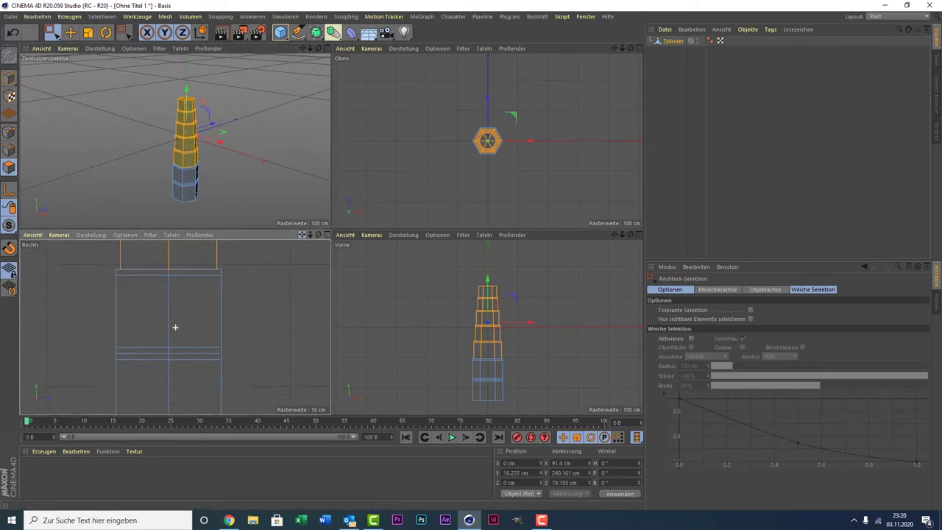
scroll(193, 321, "down", 2)
mouse_move(115, 265)
left_mouse_down()
mouse_move(223, 310)
mouse_move(231, 326)
left_mouse_up()
key("t")
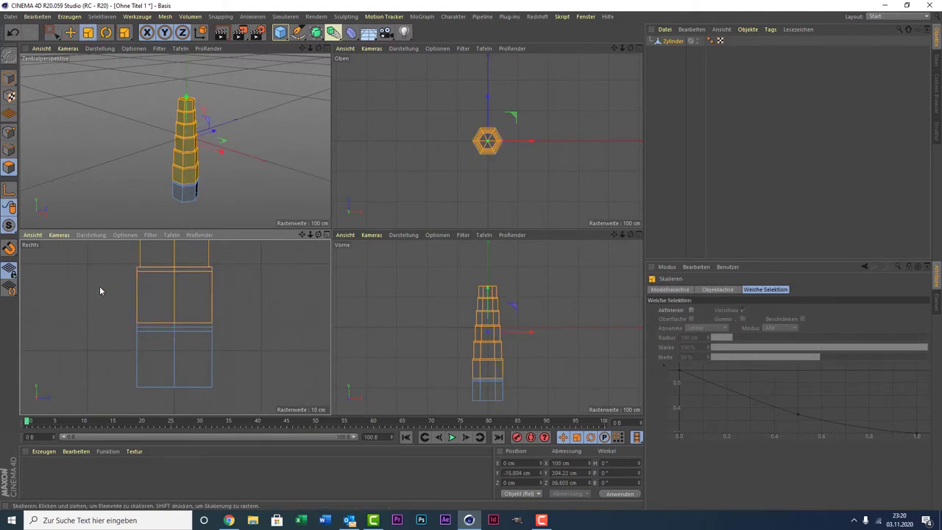
left_click_drag(99, 286, 88, 304)
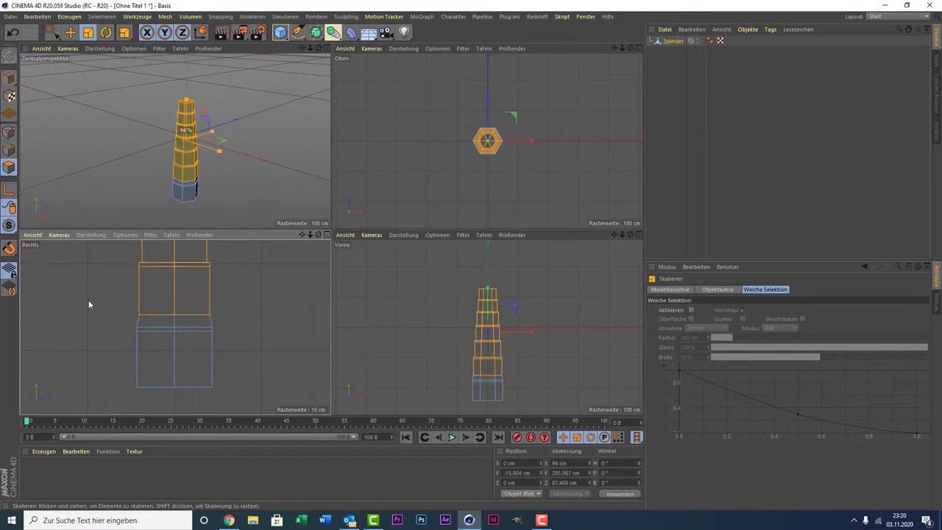
key("0")
left_click_drag(185, 109, 186, 127)
scroll(181, 305, "up", 4)
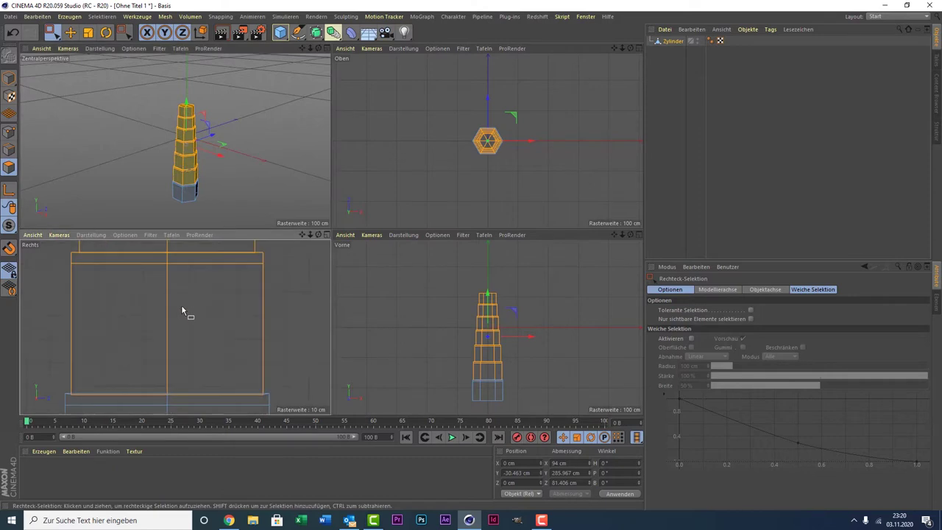
- Maximise and zoom the perspective view on the tiered trunk, then open the Selektieren menu
middle_click(160, 137)
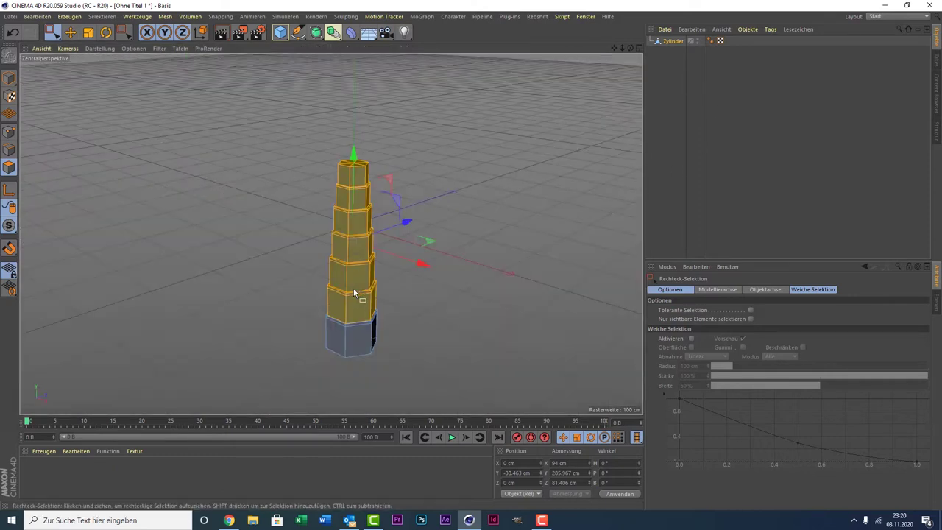
scroll(353, 294, "up", 3)
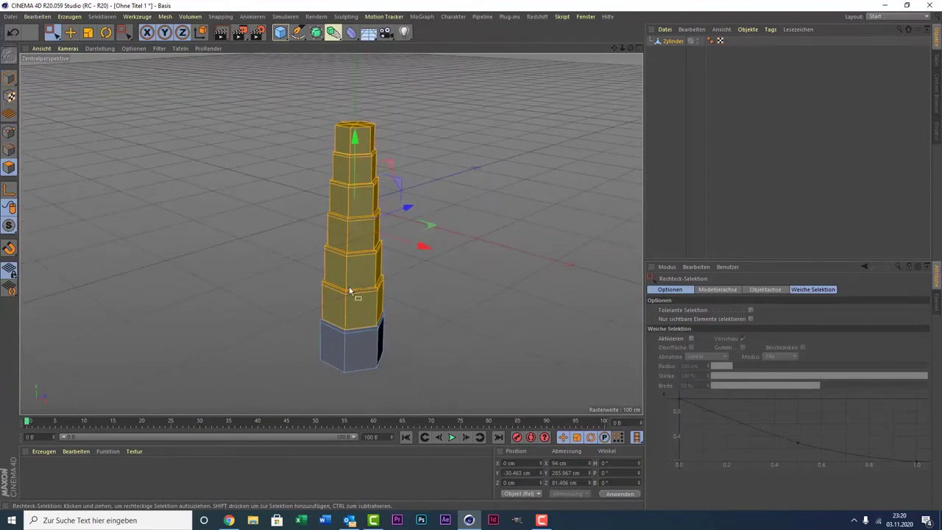
left_click(100, 17)
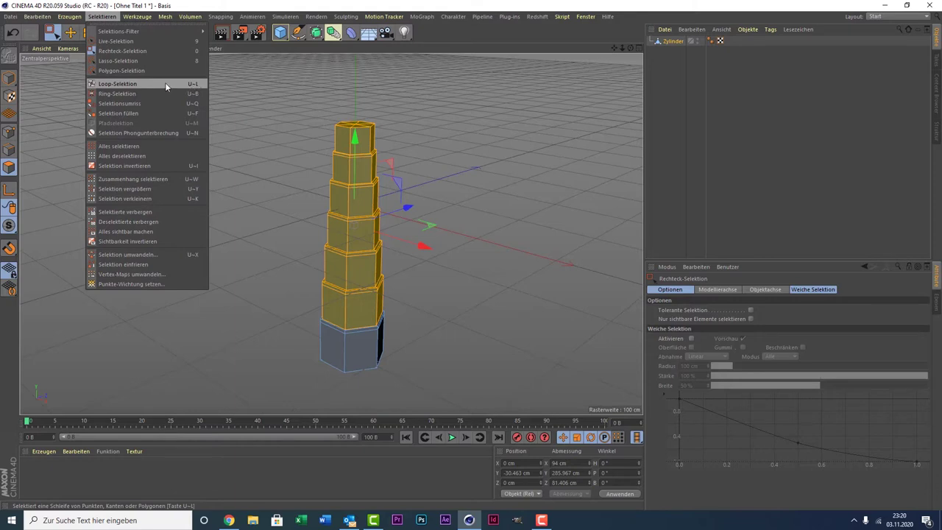
- Switch to Loop Selection in Edges mode and pick the loop near the tower top
left_click(166, 83)
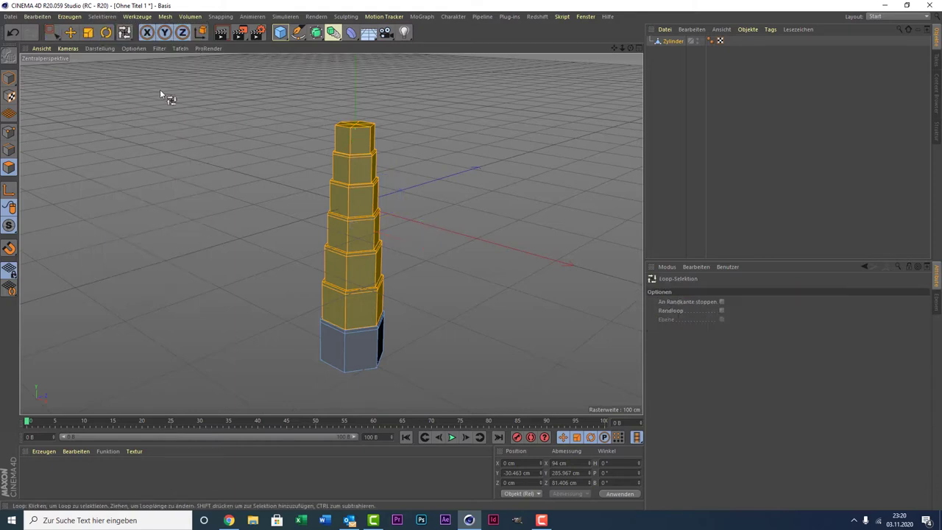
left_click(9, 150)
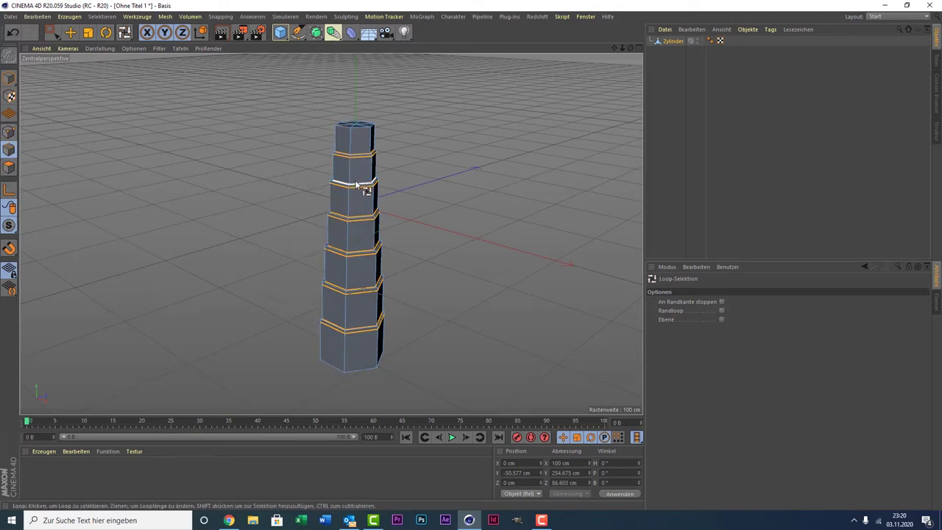
left_click(360, 151)
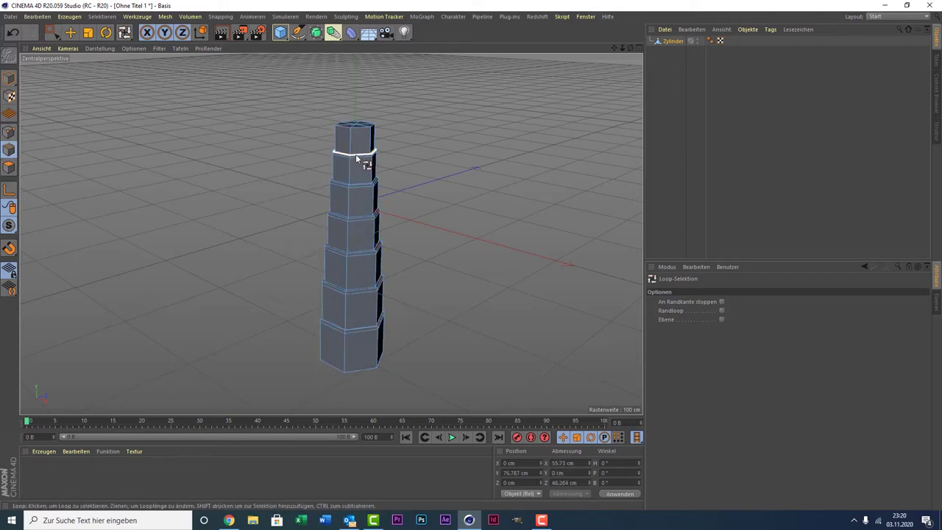
scroll(291, 169, "up", 3)
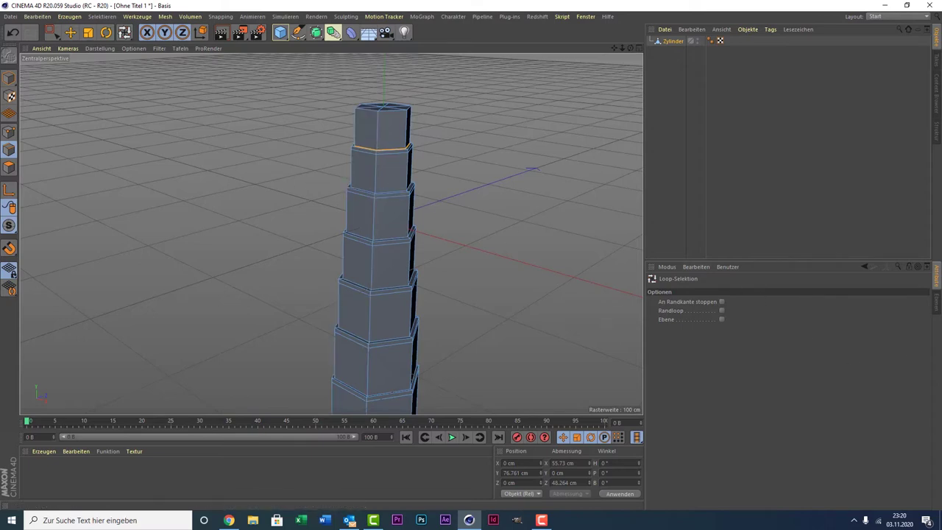
key("t")
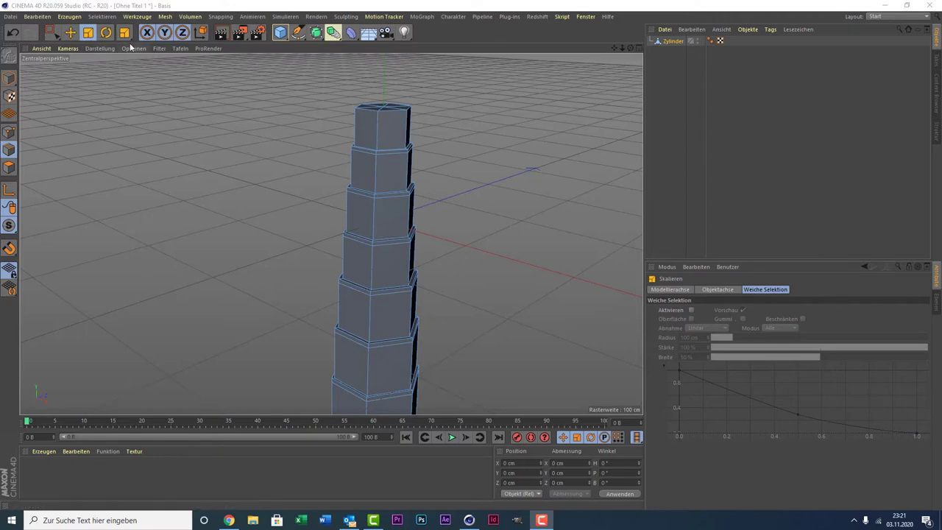
- Loop-select the lower edge loops of the top five tiers
left_click(108, 17)
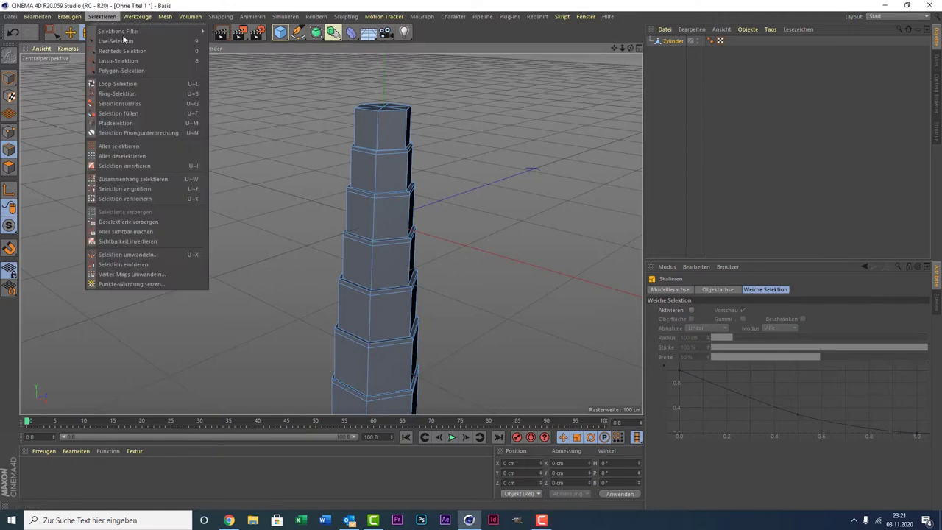
left_click(165, 84)
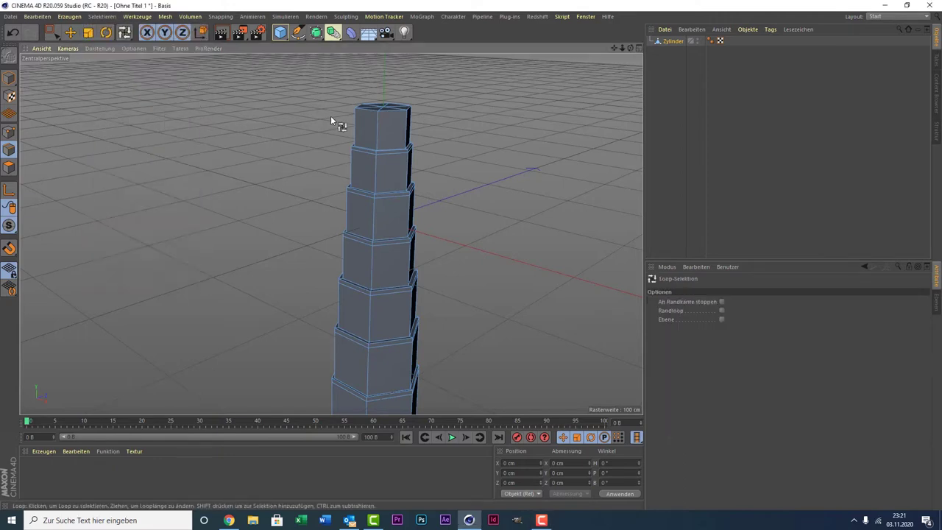
left_click(380, 149)
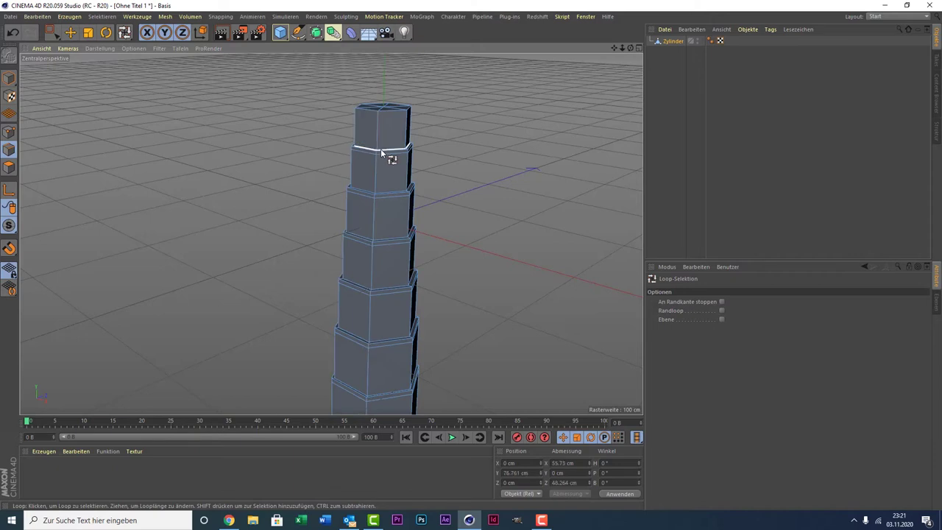
left_click(383, 195, "shift")
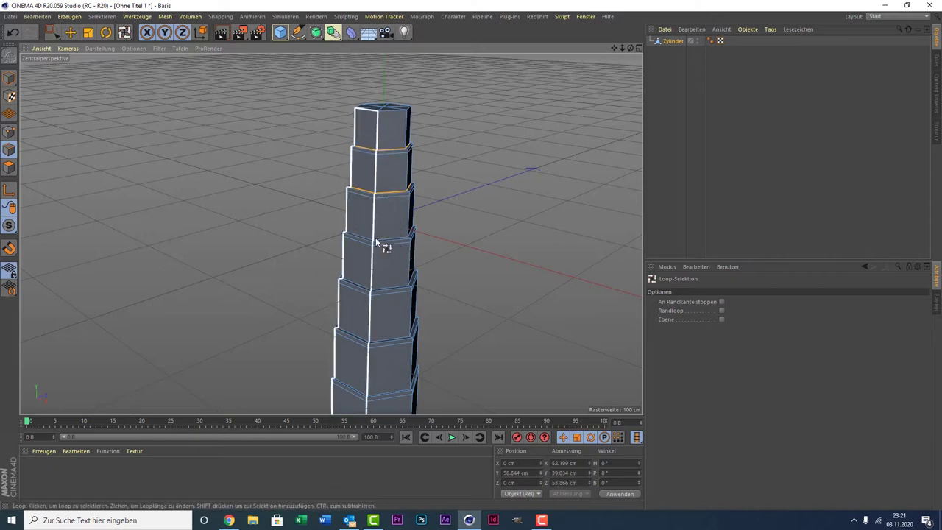
left_click(377, 238, "shift")
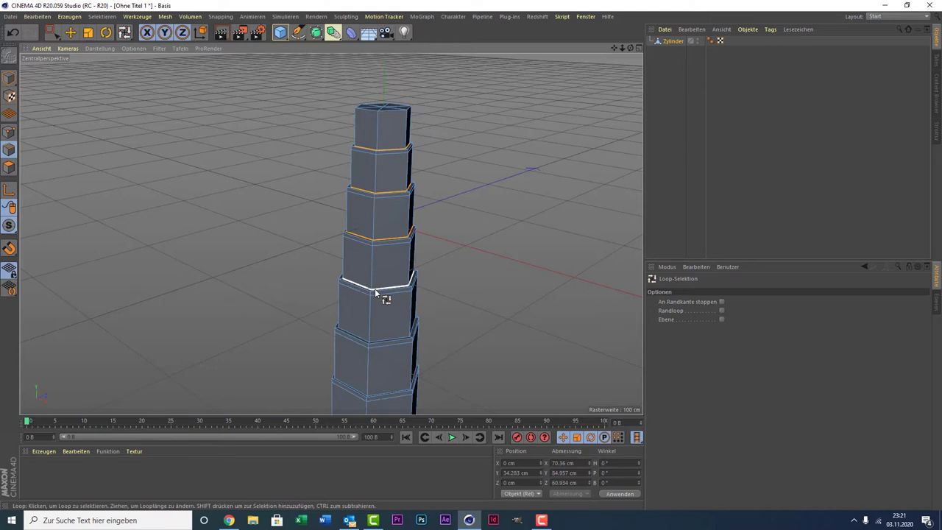
left_click(375, 289, "shift")
left_click(378, 335, "shift")
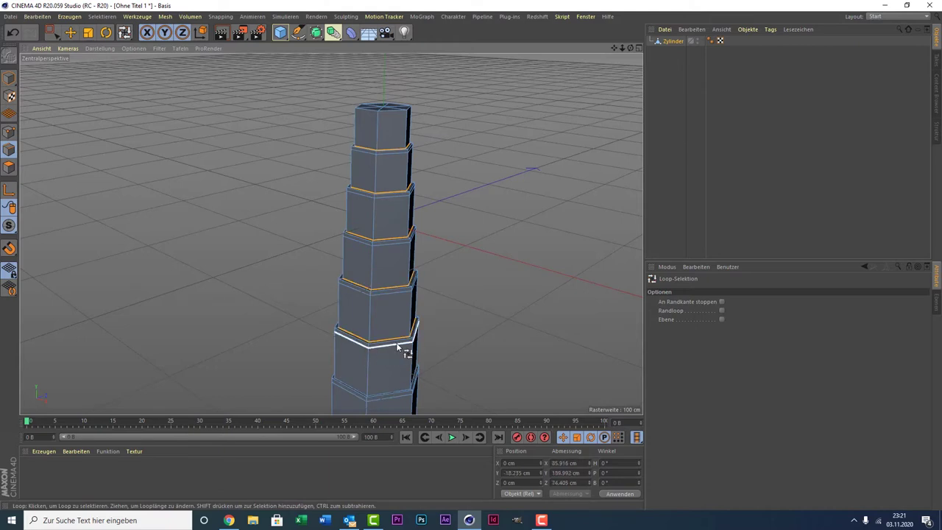
- Add the next lower tier's loop and the trunk's bottom rim loop to the selection
scroll(396, 342, "up", 3)
scroll(396, 342, "up", 3)
scroll(396, 342, "up", 3)
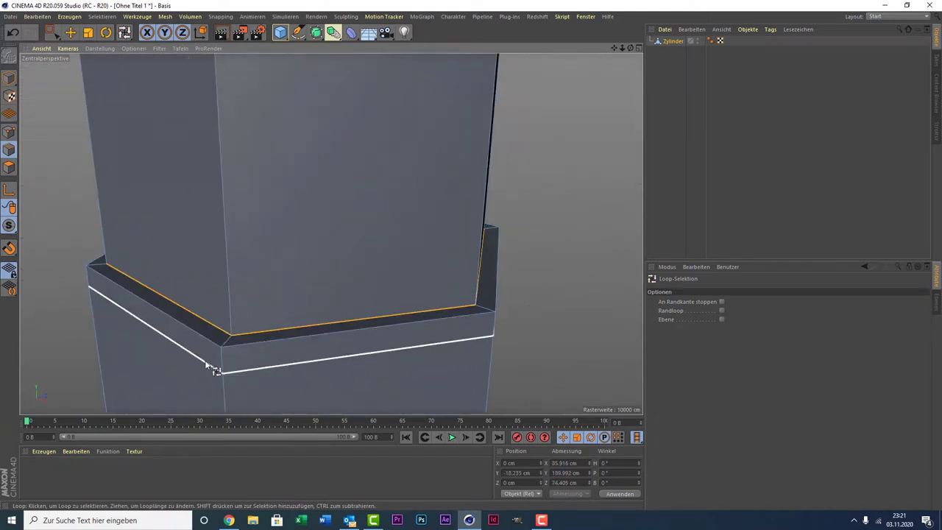
scroll(221, 352, "down", 3)
scroll(235, 341, "down", 3)
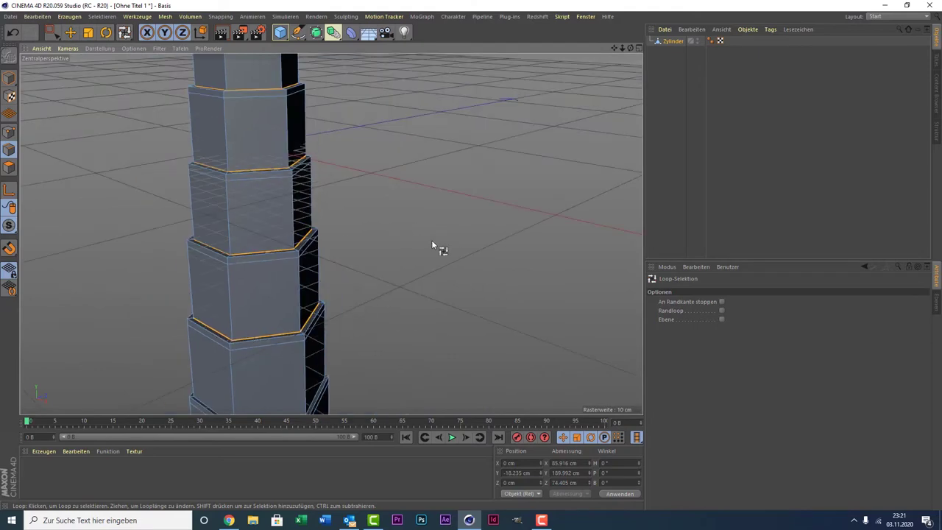
left_click_drag(612, 47, 254, 221)
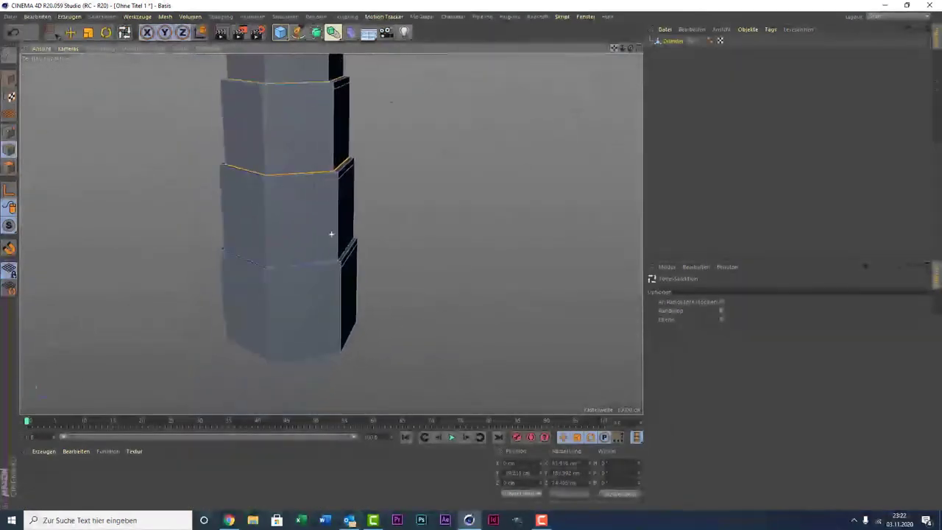
left_click(291, 258, "shift")
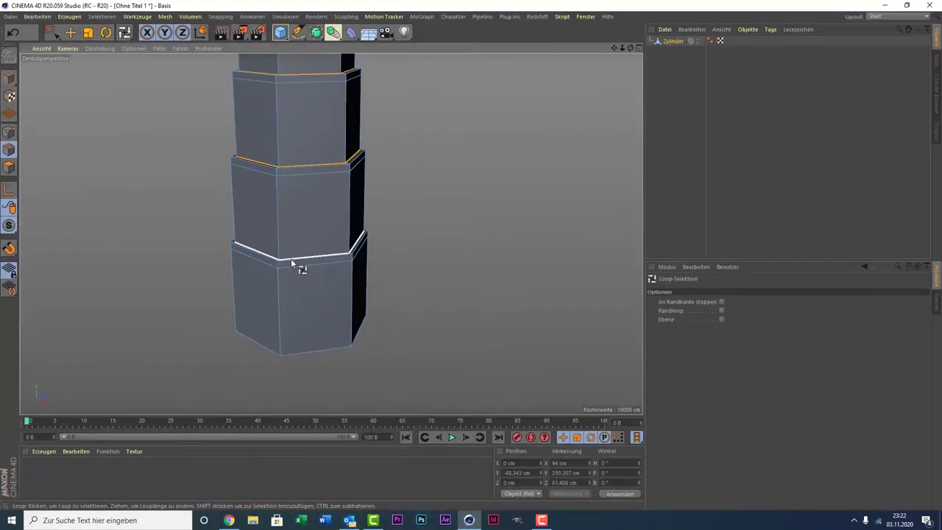
left_click(324, 349, "shift")
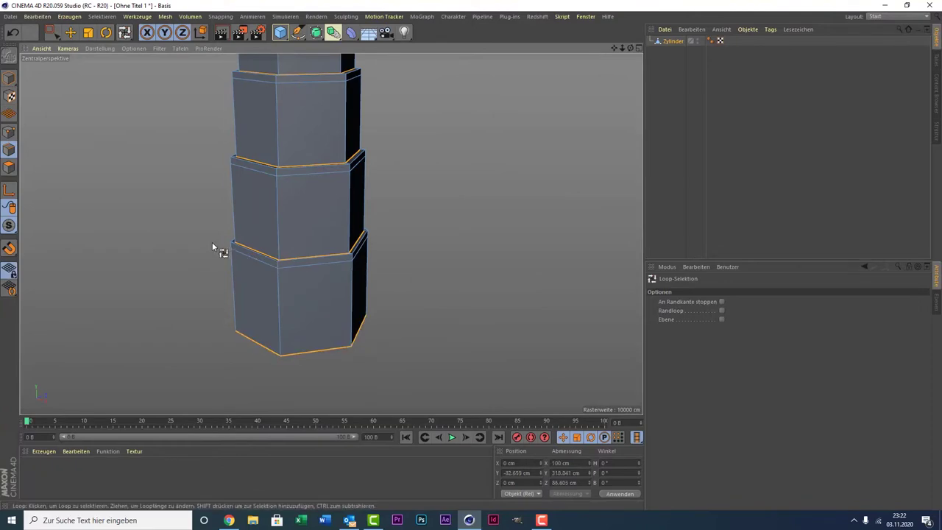
scroll(212, 224, "down", 4)
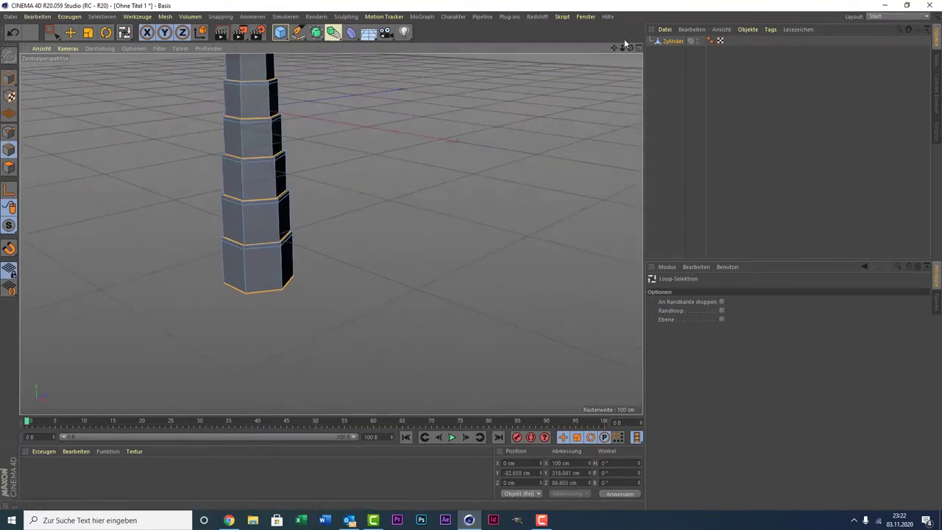
- Keep only the top tier's lower loop selected and shrink it to about 41 cm wide
left_click_drag(615, 48, 431, 35)
key("t")
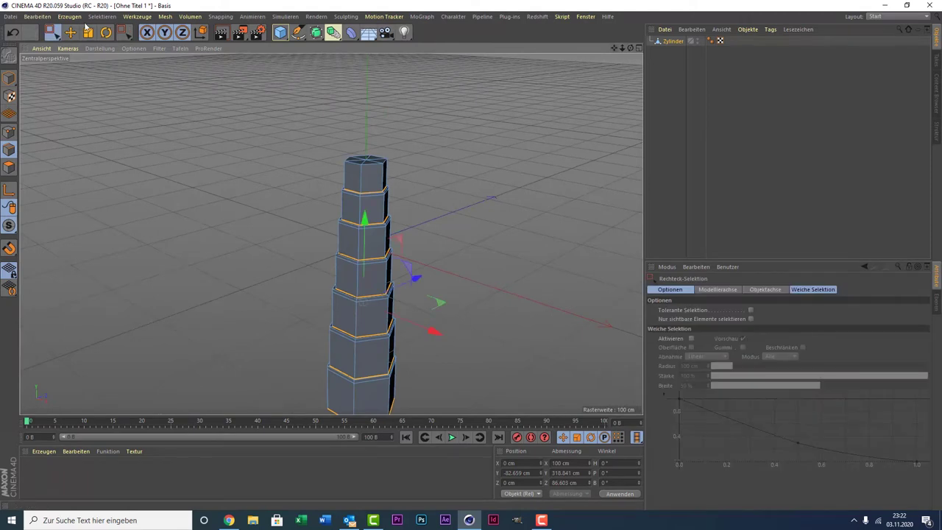
mouse_move(184, 150)
left_mouse_down()
mouse_move(159, 176)
mouse_move(191, 132)
left_mouse_up()
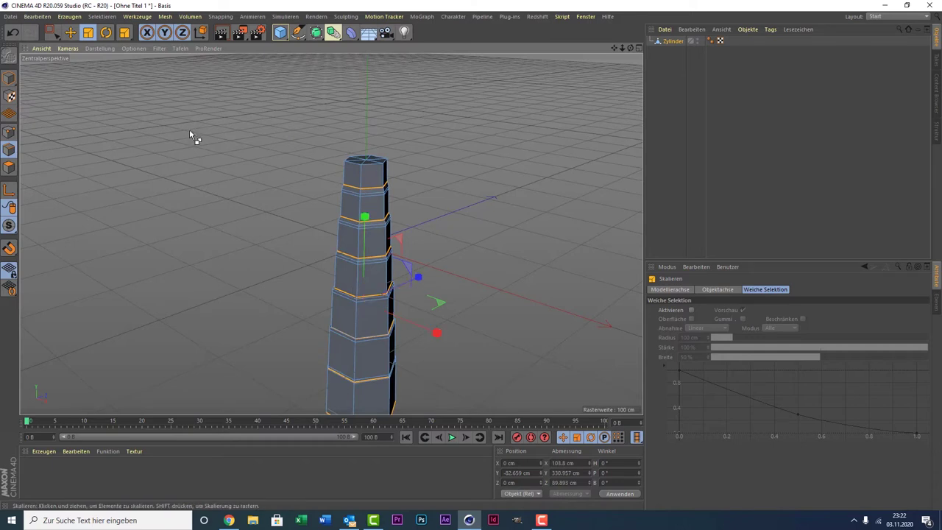
key("ctrl+z")
key("ctrl+z")
key("ctrl+z")
key("ctrl+z")
key("ctrl+z")
key("ctrl+z")
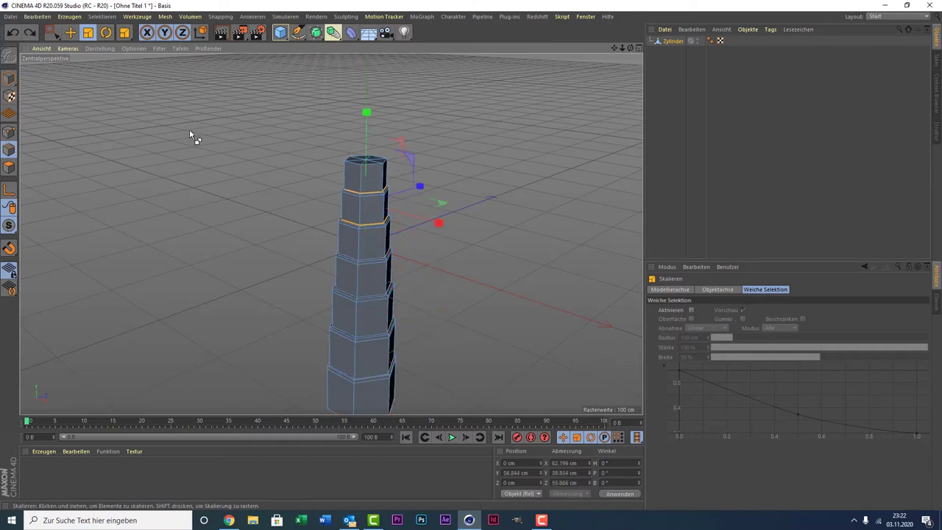
key("ctrl+z")
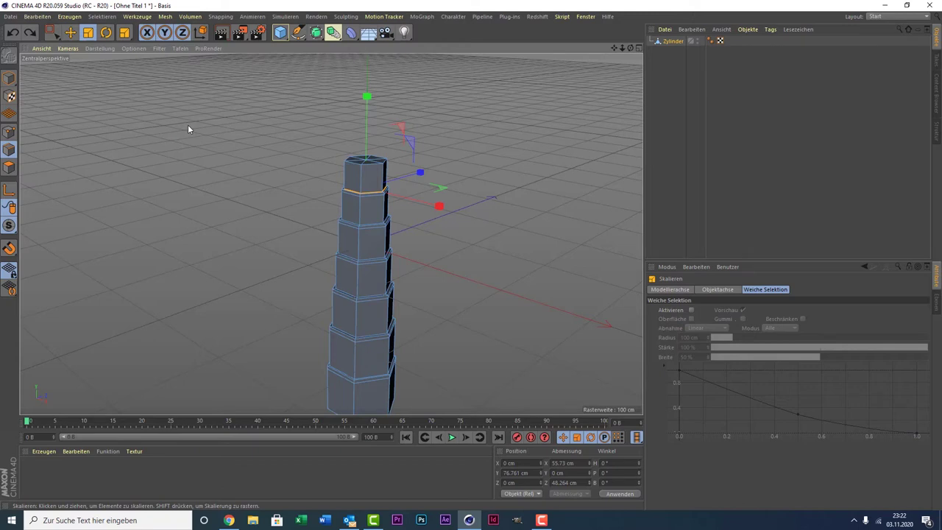
mouse_move(147, 86)
left_mouse_down()
mouse_move(192, 130)
mouse_move(127, 181)
left_mouse_up()
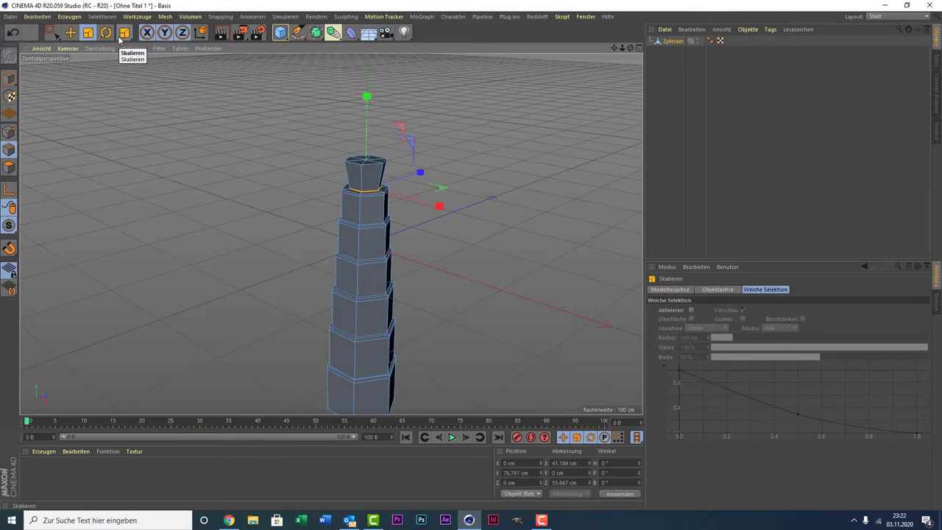
- Loop-select the second tier's lower rim and scale it down to 82%
key("u")
key("l")
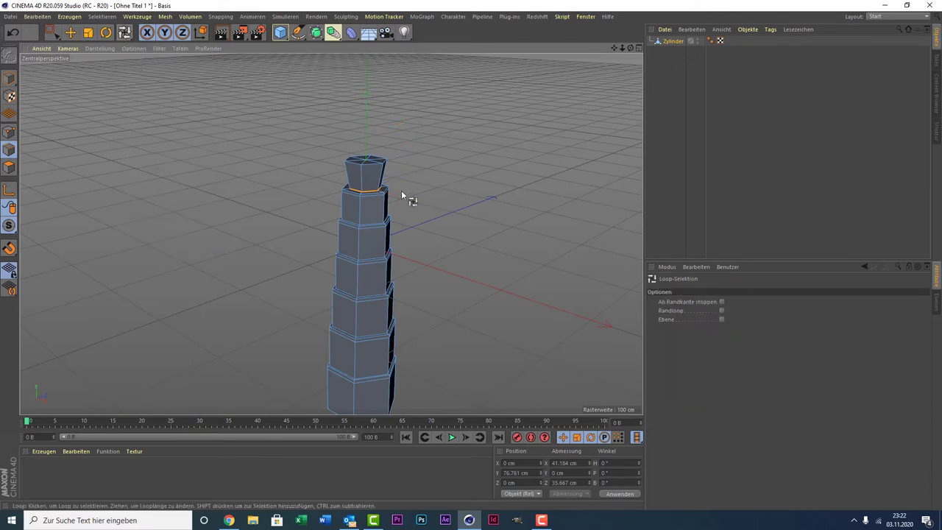
left_click(364, 222)
key("0")
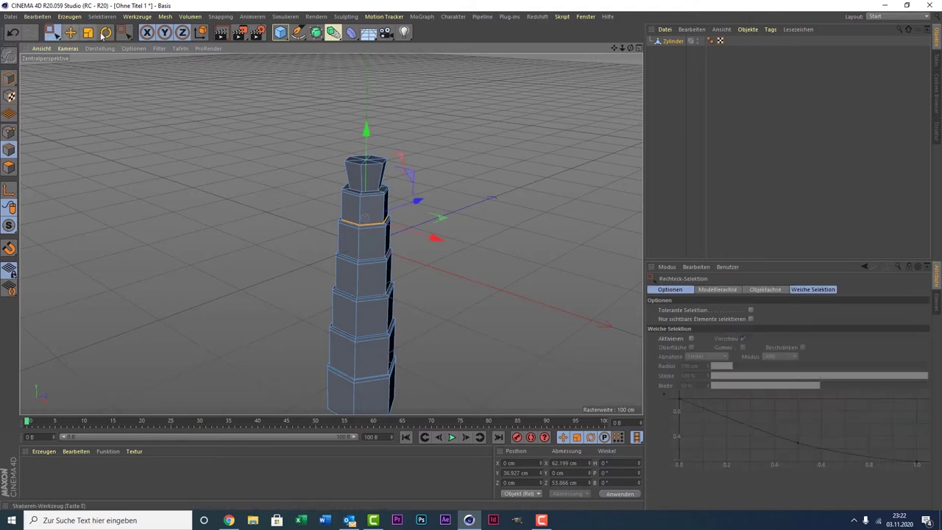
left_click(89, 32)
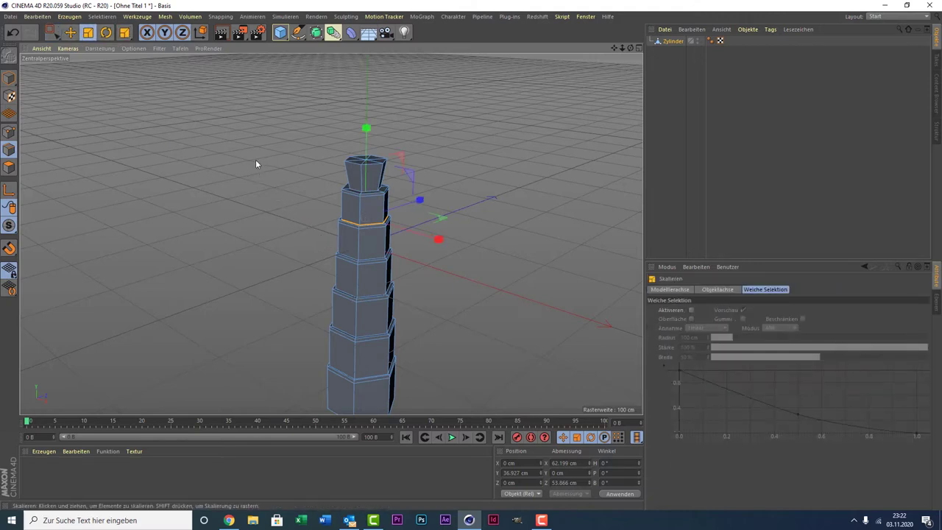
left_click_drag(279, 179, 225, 229)
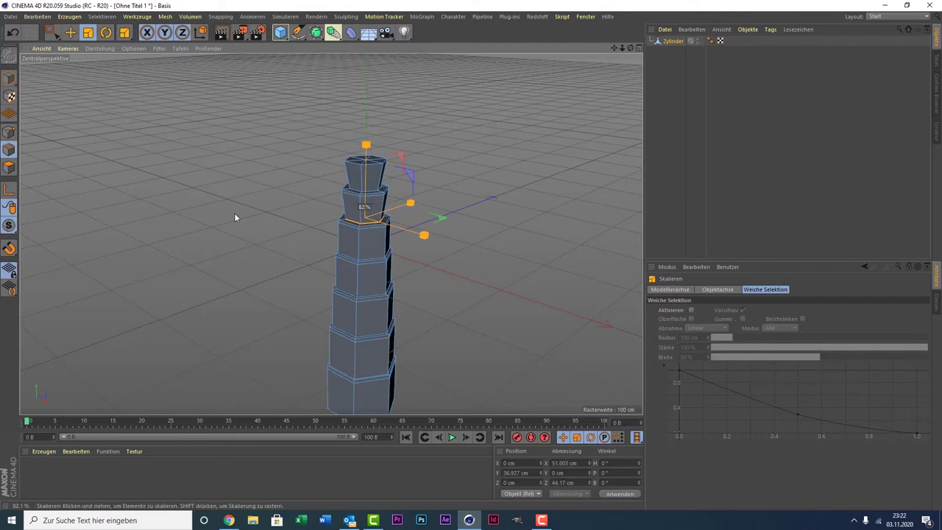
- Loop-select the third tier's lower rim and scale it inward
key("u")
key("l")
left_click(392, 257)
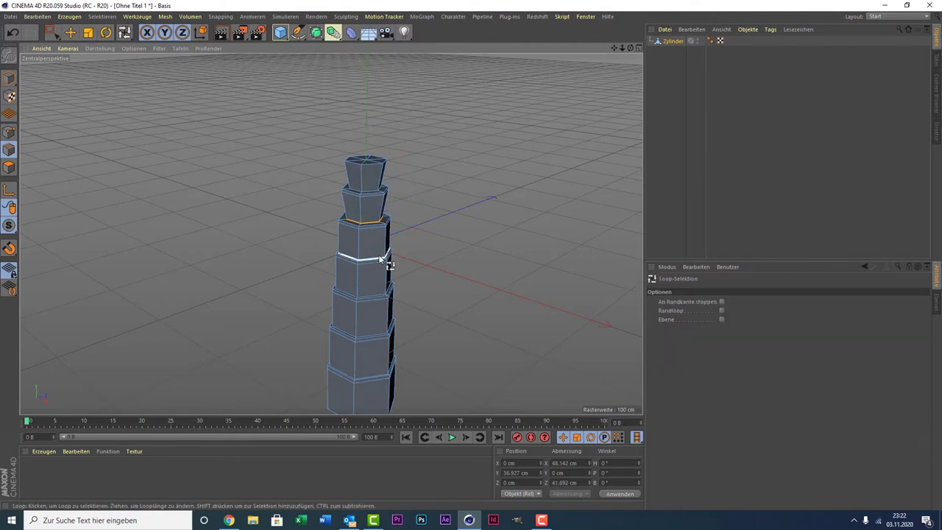
left_click(88, 33)
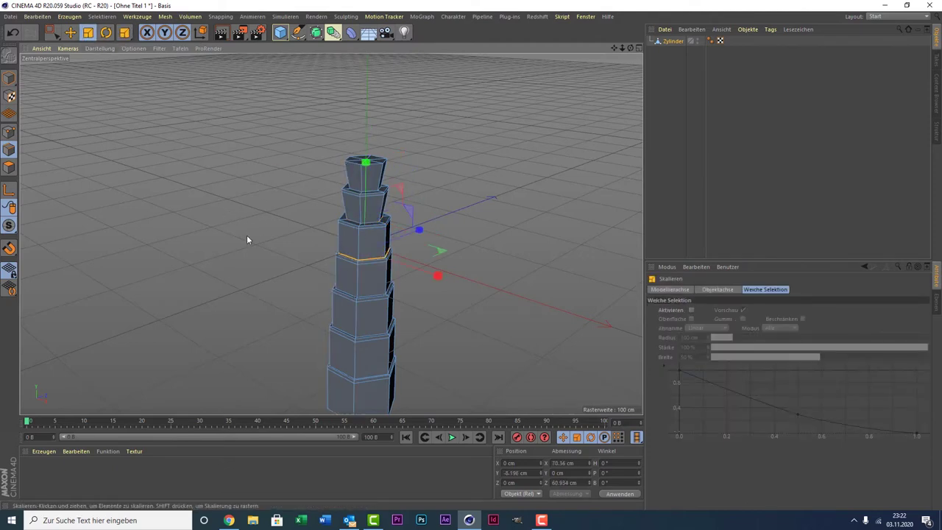
left_click_drag(247, 237, 163, 284)
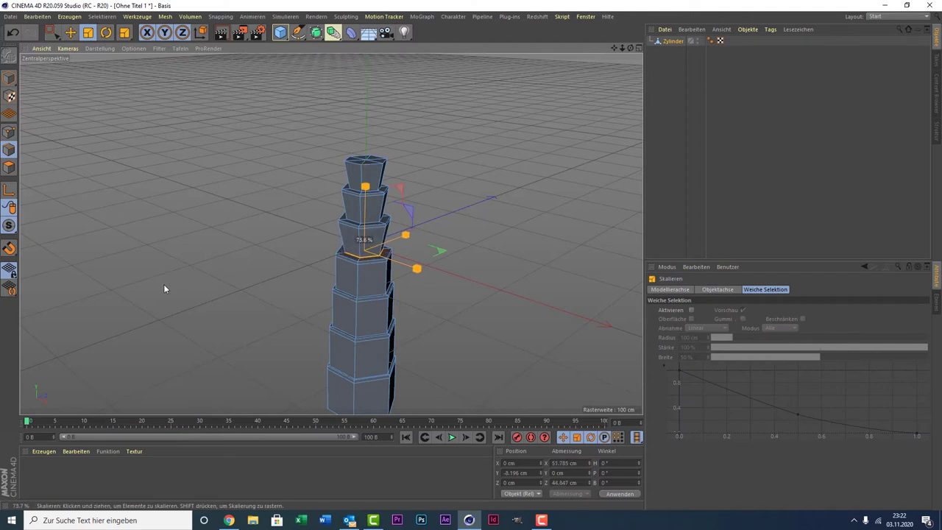
- Loop-select the fourth tier's lower rim and scale it to 72.5%
key("u")
key("l")
left_click(379, 294)
key("0")
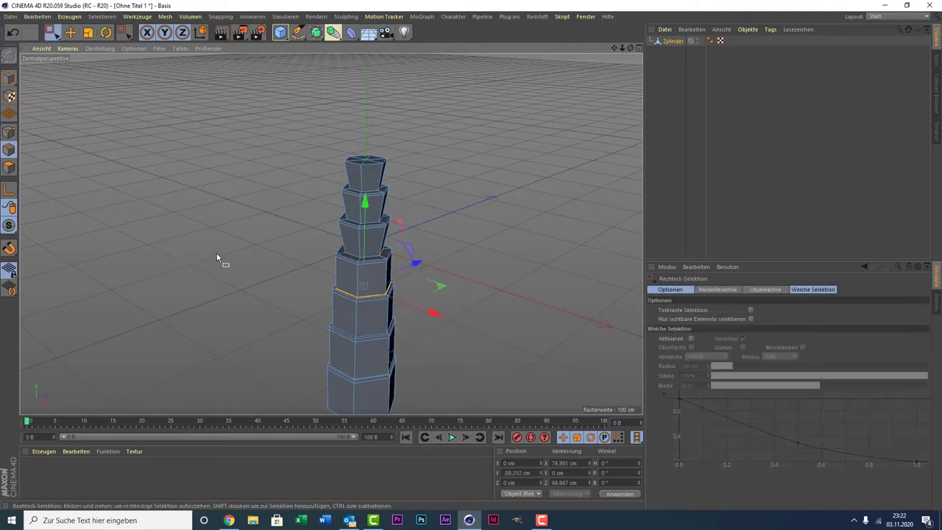
left_click_drag(218, 256, 194, 289)
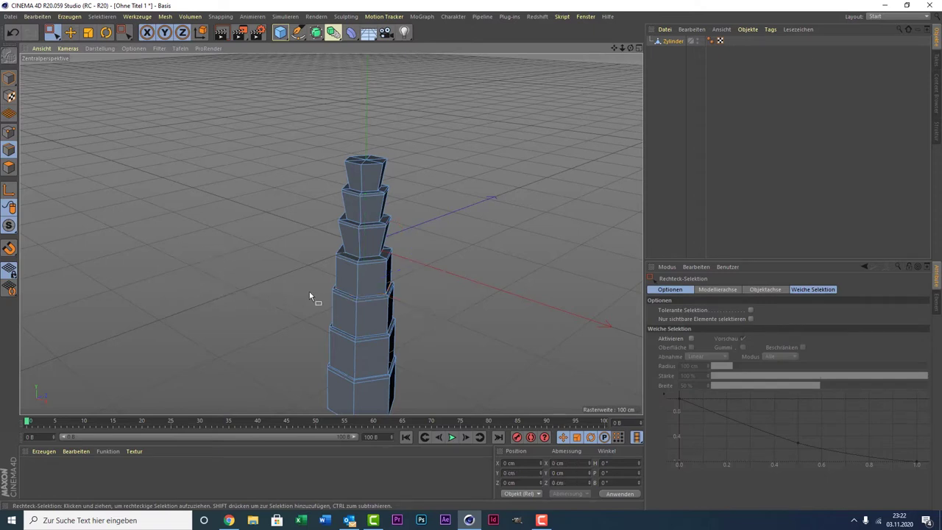
key("u")
key("l")
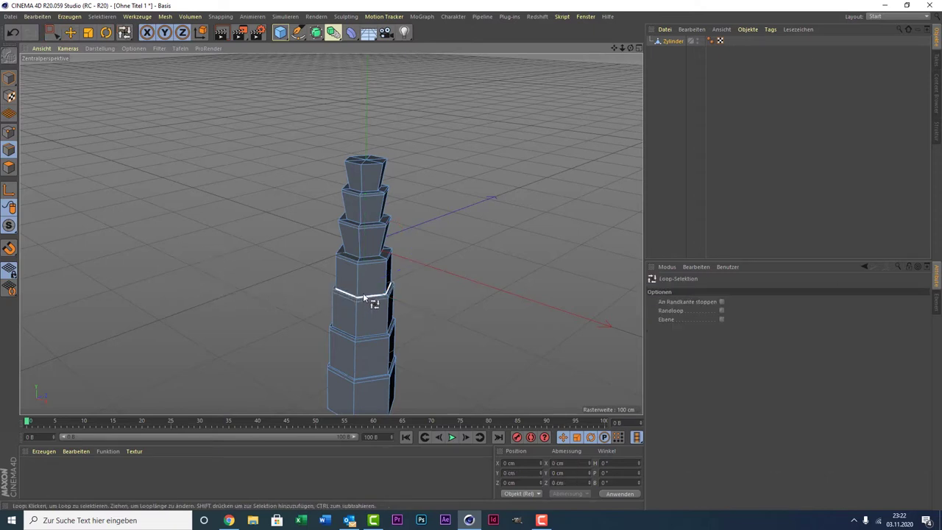
left_click(337, 294)
left_click(96, 31)
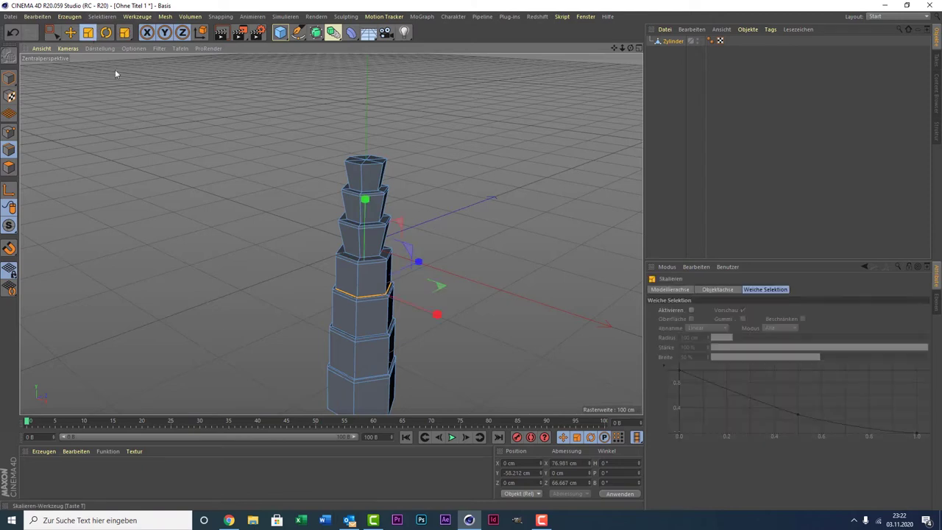
left_click_drag(115, 74, 131, 231)
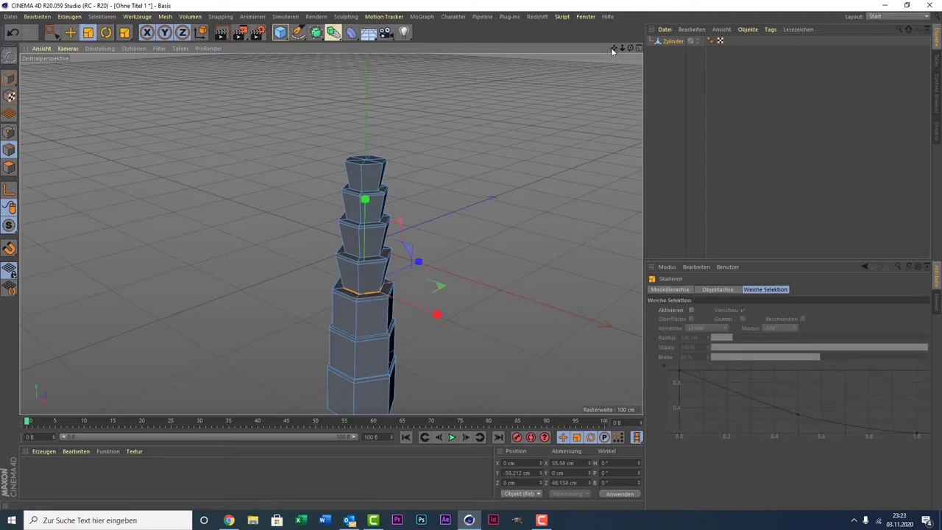
- Scale the fifth tier's lower rim to 76.3%, about 62 cm, and select the next rim
left_click_drag(613, 50, 416, 66)
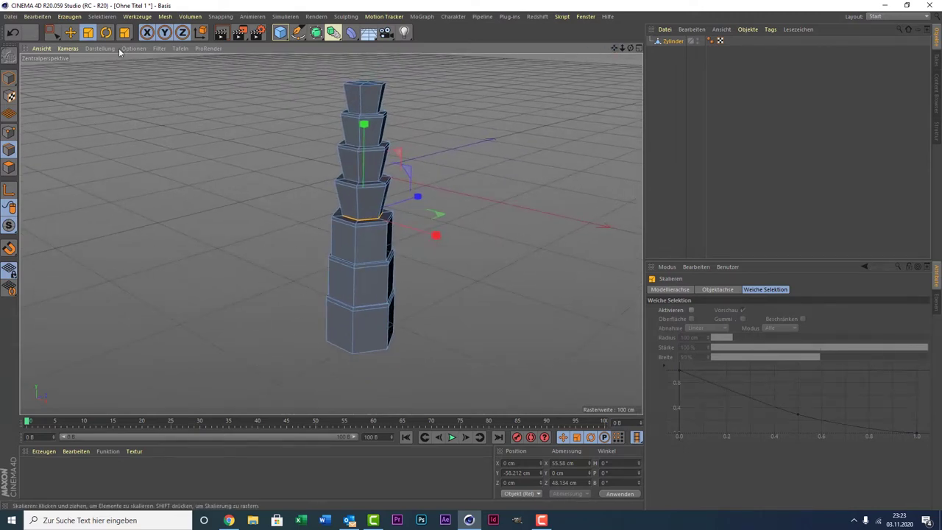
key("u")
key("l")
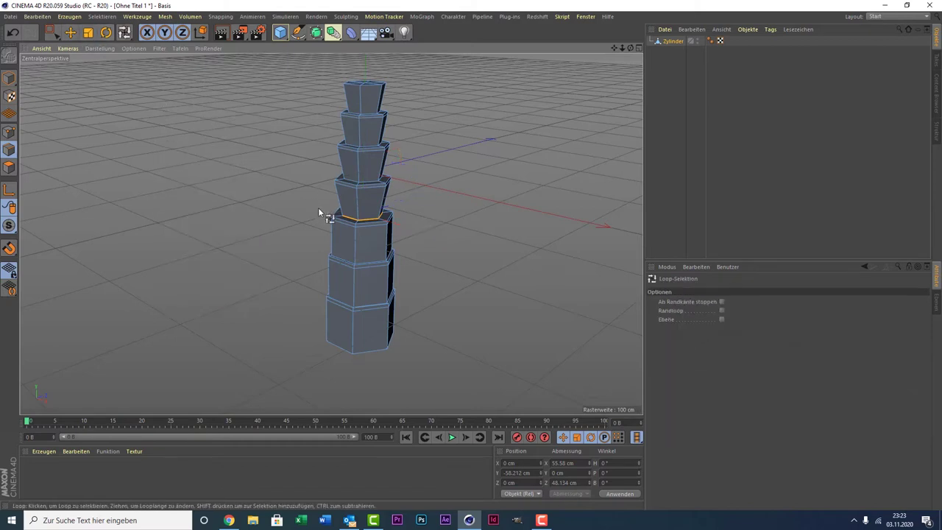
left_click(364, 265)
left_click(88, 32)
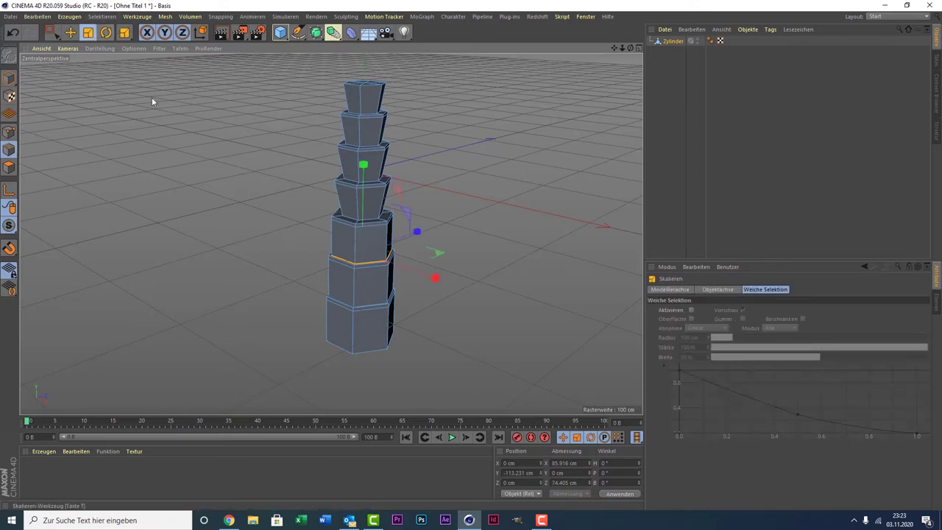
left_click_drag(152, 97, 142, 222)
key("u")
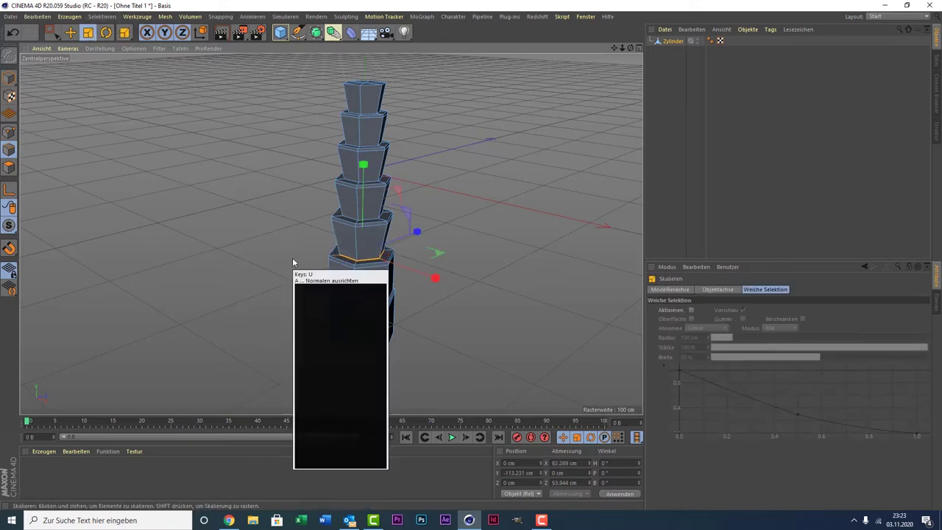
key("l")
left_click(356, 307)
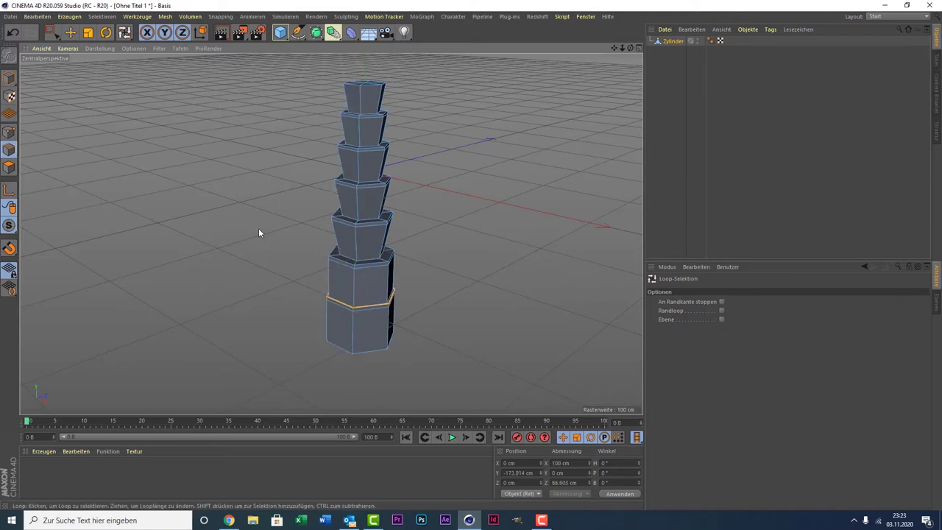
- Try scaling the selected rim to 87.6%, then undo it
key("0")
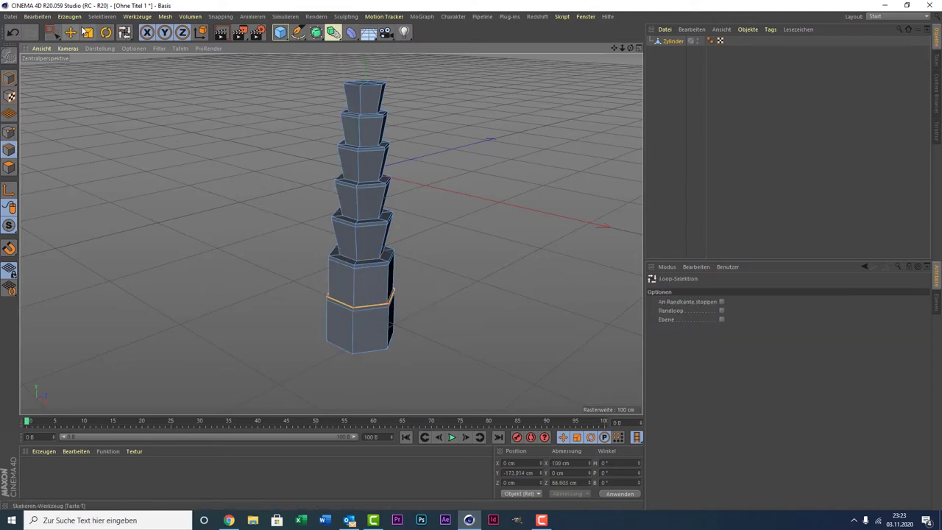
left_click(88, 32)
mouse_move(159, 103)
left_mouse_down()
mouse_move(141, 182)
mouse_move(269, 183)
left_mouse_up()
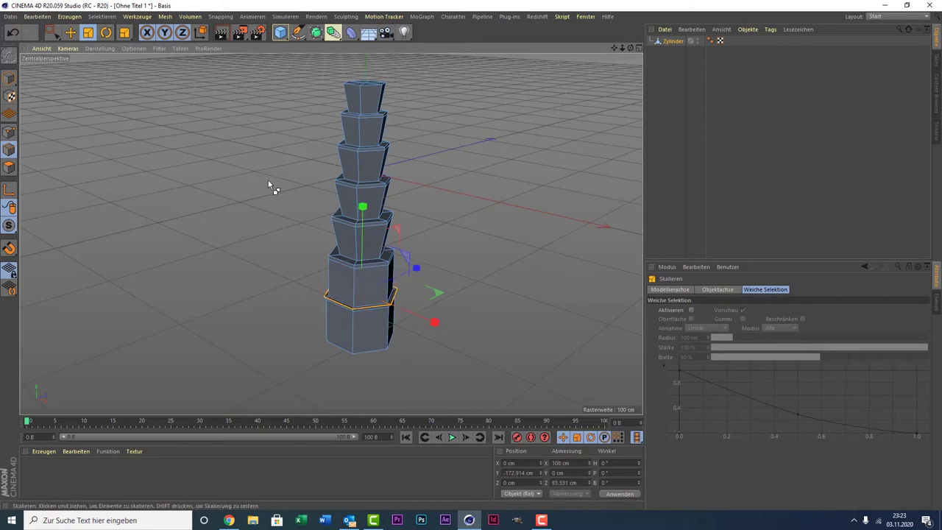
key("ctrl+z")
key("ctrl+z")
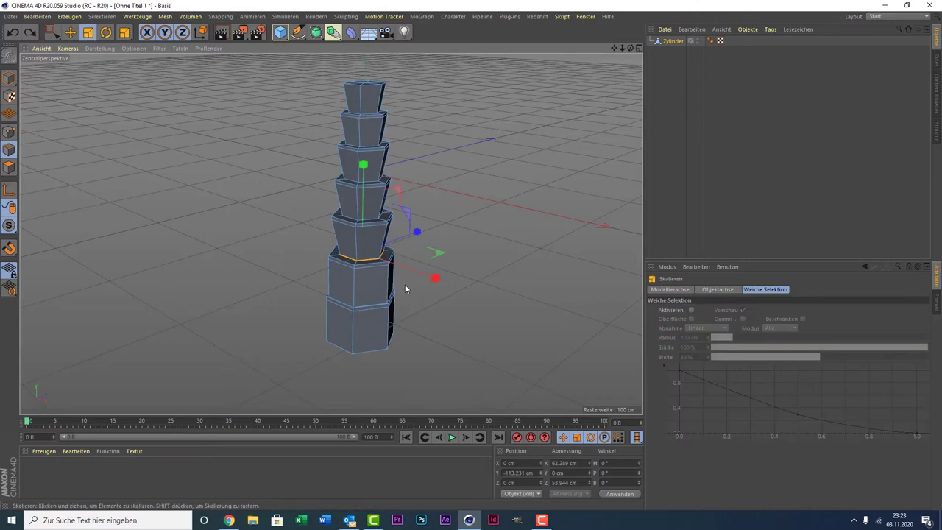
- Scale the lower block's middle edge loop to 71.9% and loop-select the bottom edge
key("u")
key("l")
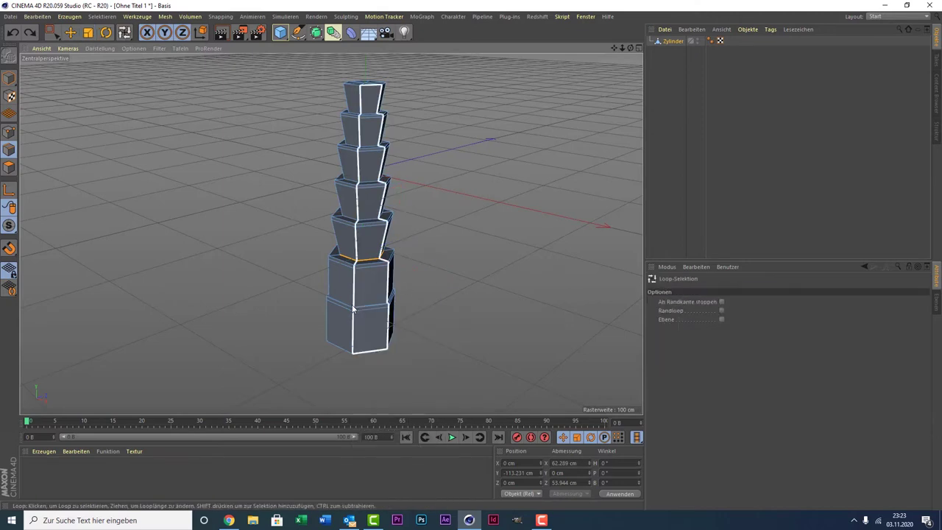
left_click(357, 304)
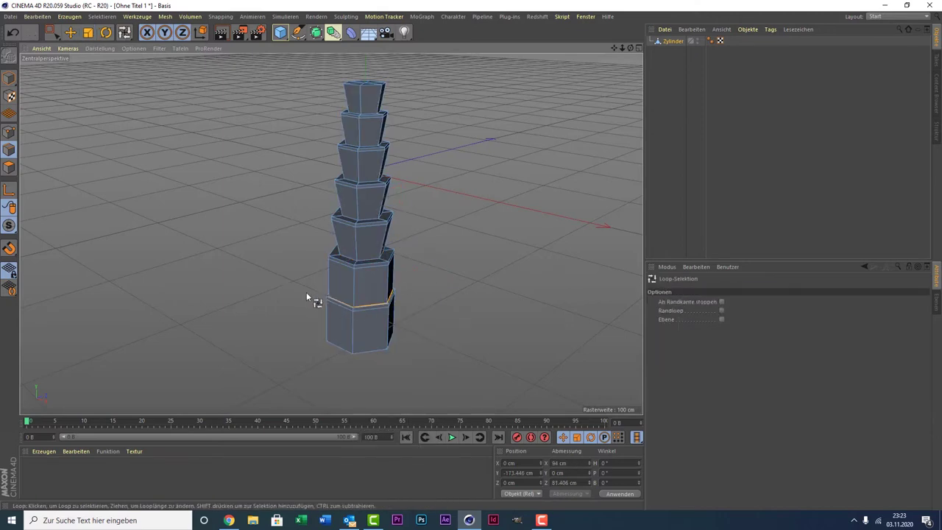
left_click(87, 32)
left_click_drag(146, 136, 71, 215)
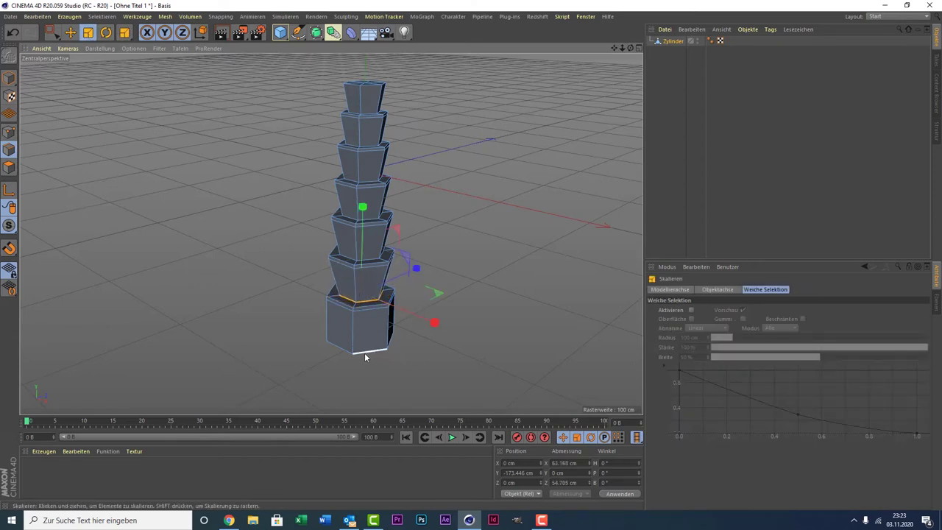
key("u")
key("l")
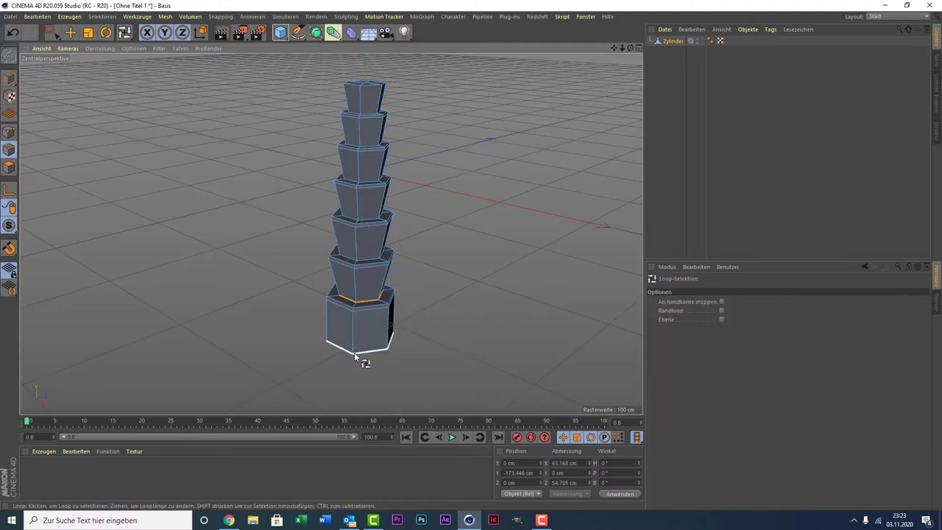
left_click(354, 352)
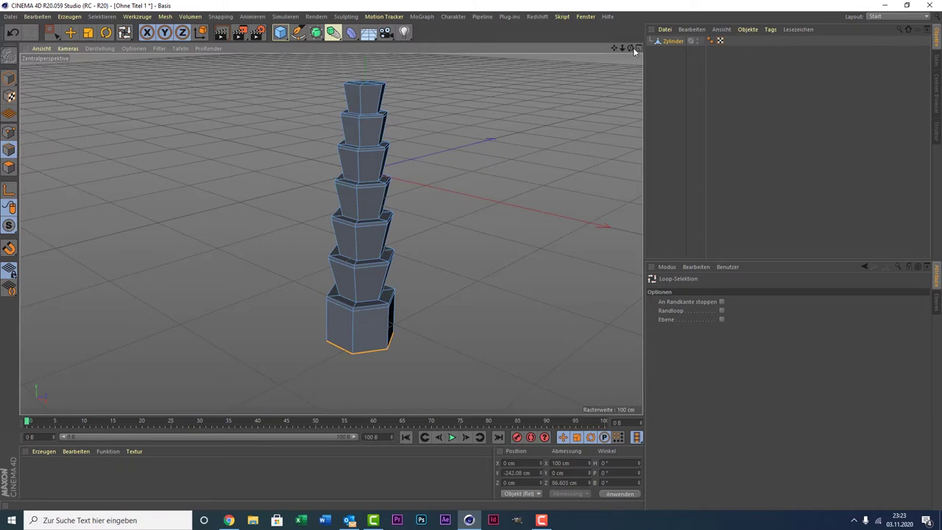
- Select the bottom hexagon's edge ring and trial-scale it, then undo the scaling
left_click_drag(631, 47, 332, 234)
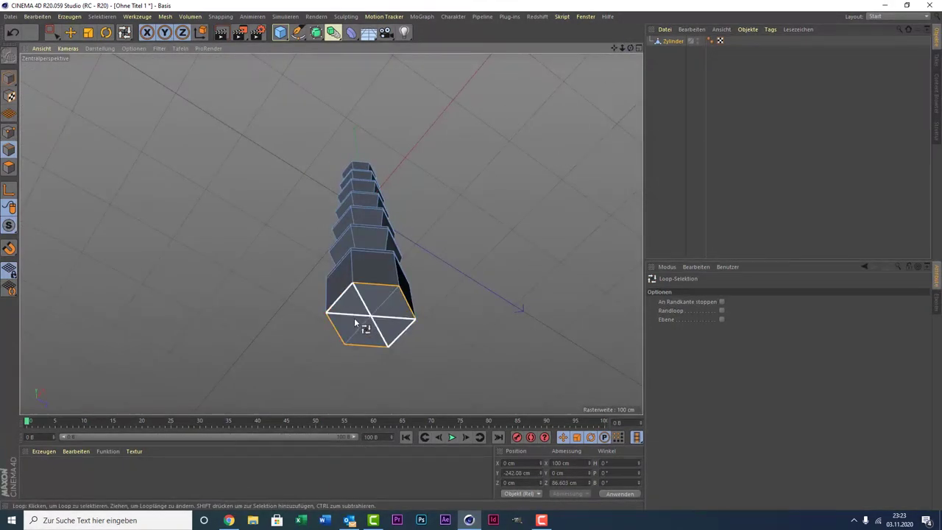
left_click(354, 318)
left_click(141, 312)
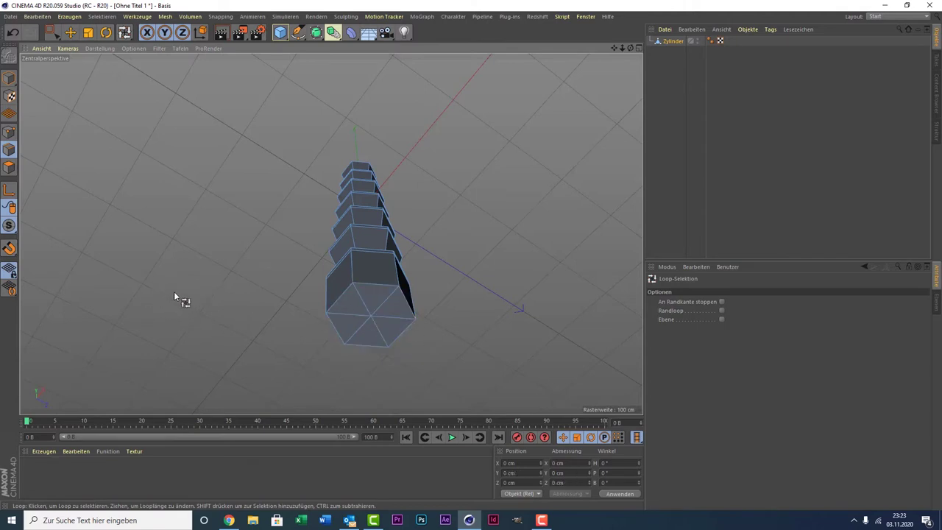
left_click(364, 286)
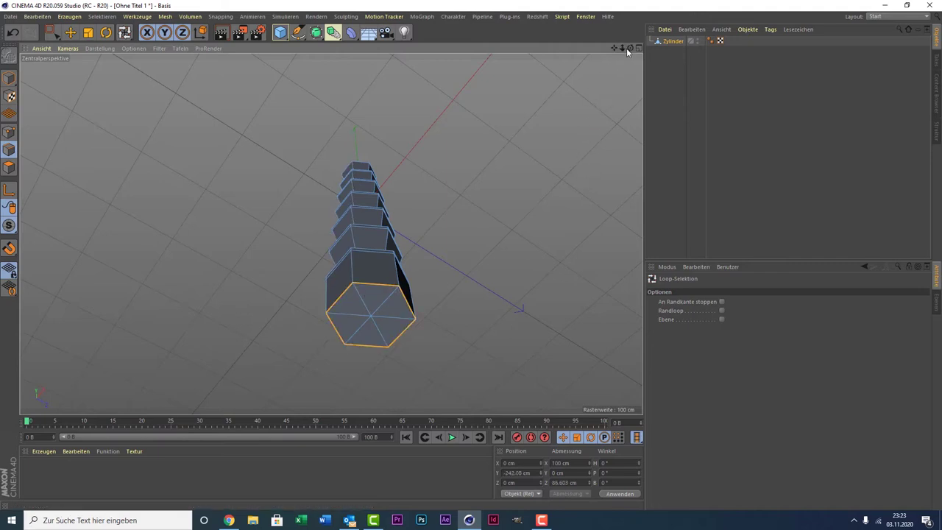
left_click_drag(630, 48, 630, 44)
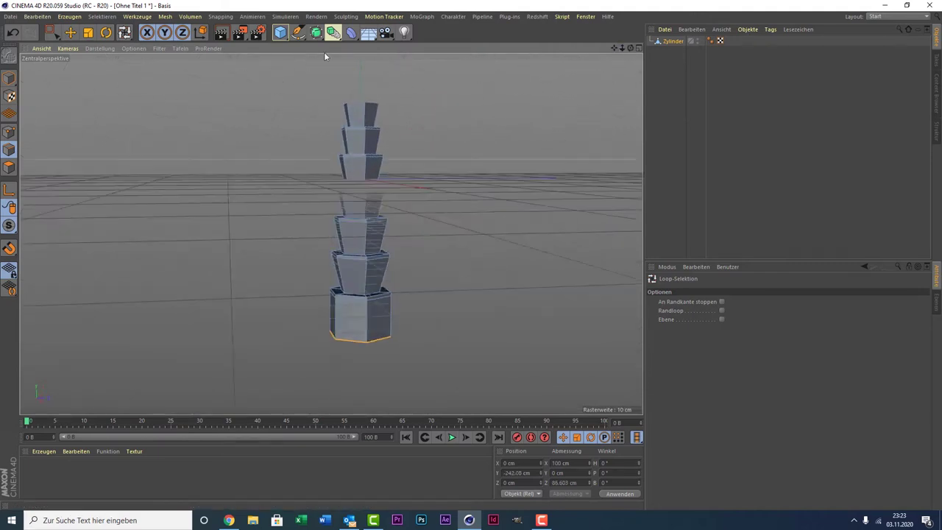
left_click(88, 33)
left_click_drag(145, 220, 57, 305)
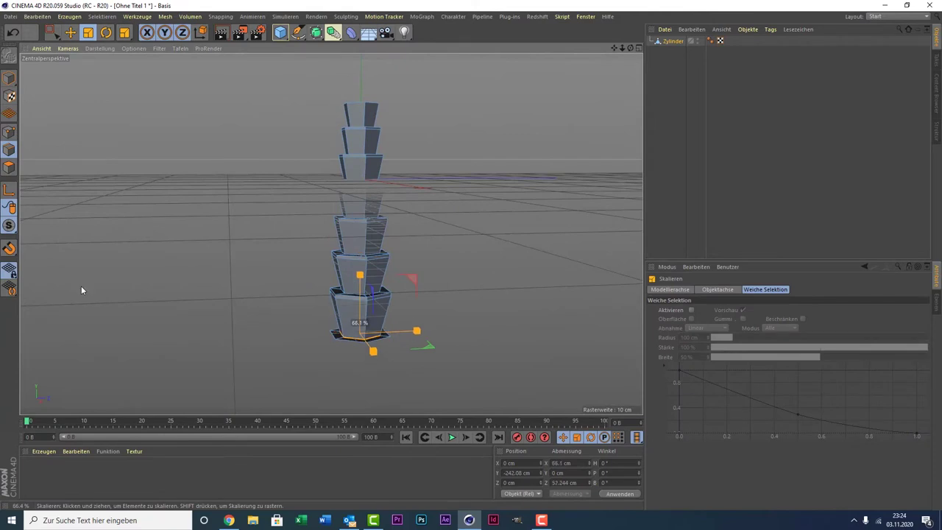
key("ctrl+z")
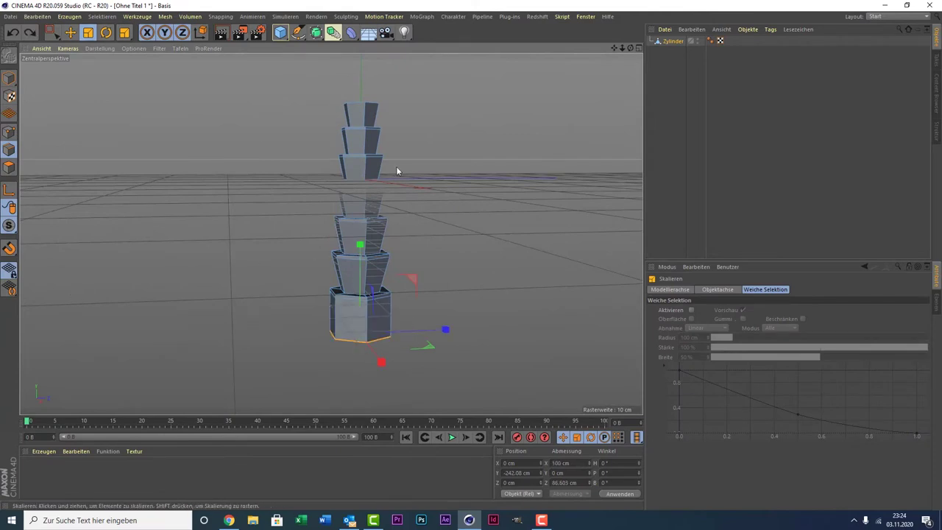
- Switch to Polygons mode and test-scale a bottom triangle, then undo
left_click(9, 167)
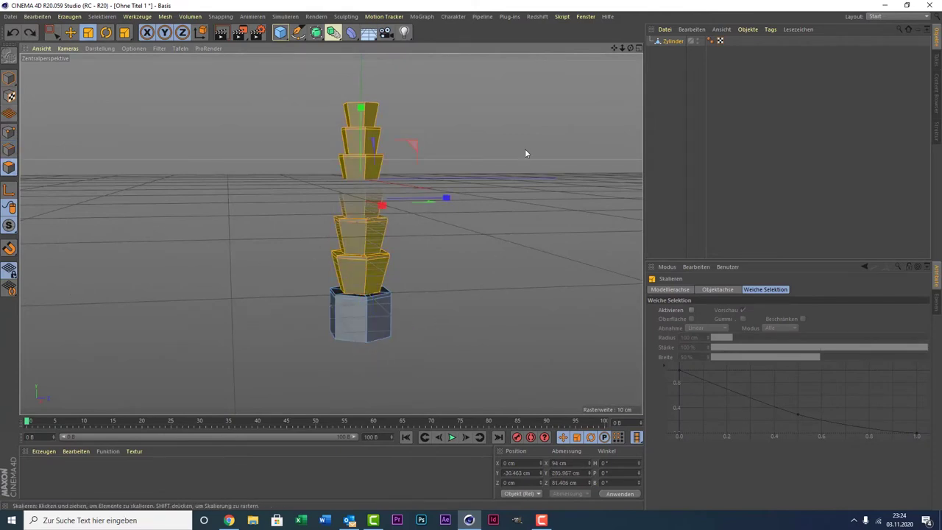
left_click_drag(629, 47, 589, 103)
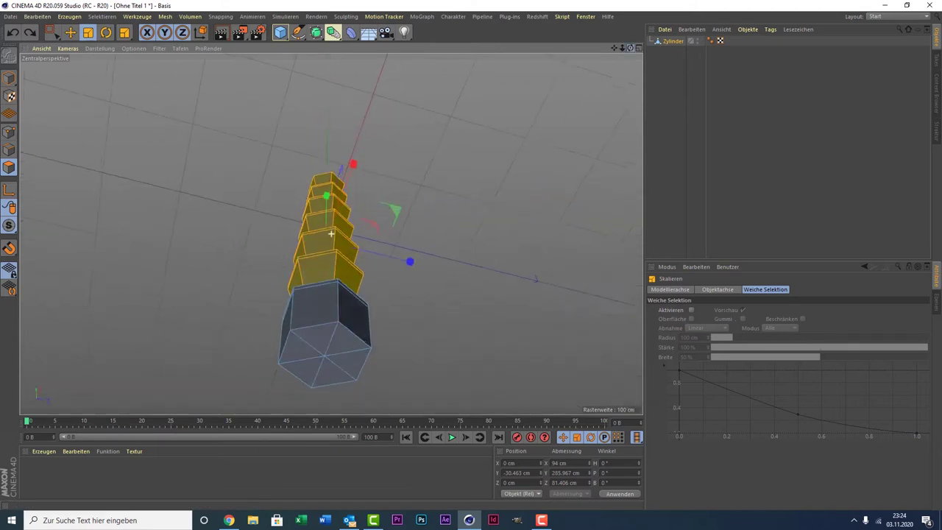
left_click_drag(332, 233, 370, 294)
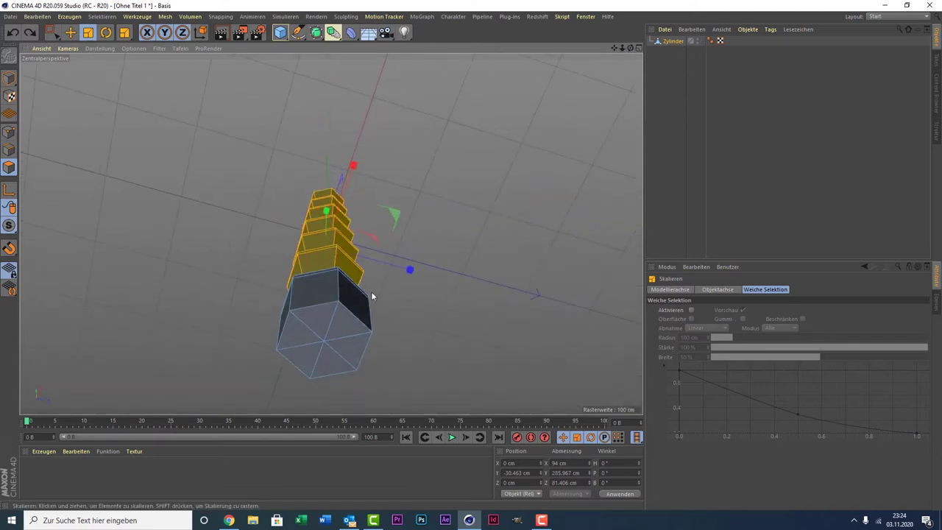
left_click(326, 324)
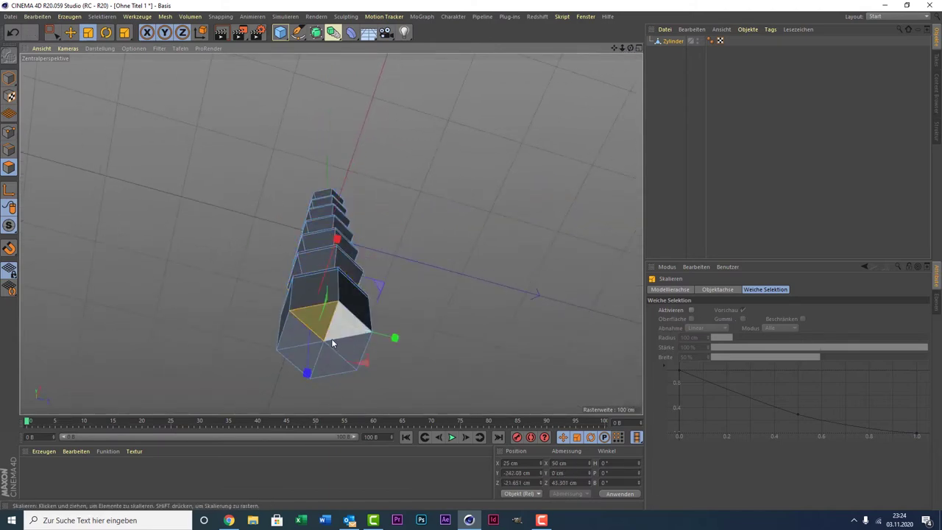
left_click_drag(334, 332, 318, 320)
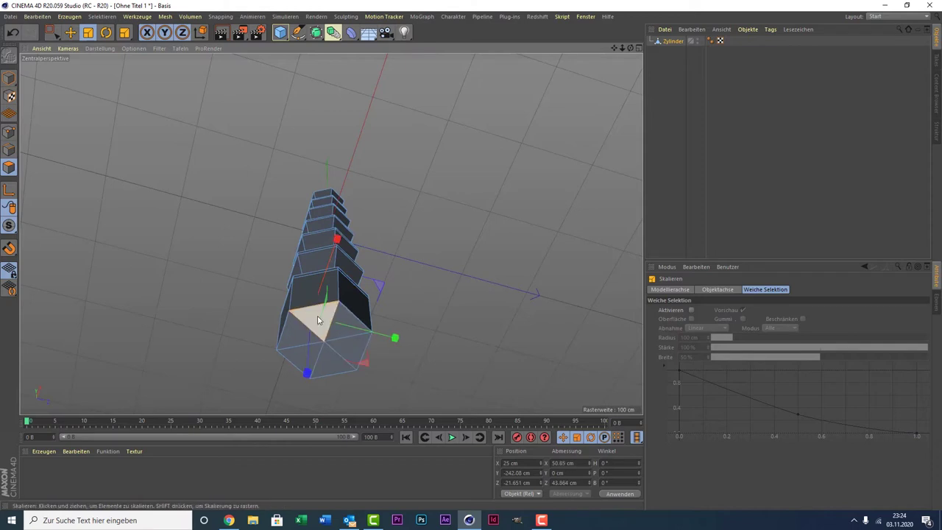
key("ctrl+z")
- Paint all triangles of the hexagonal bottom cap with Live Selection
left_click(56, 35)
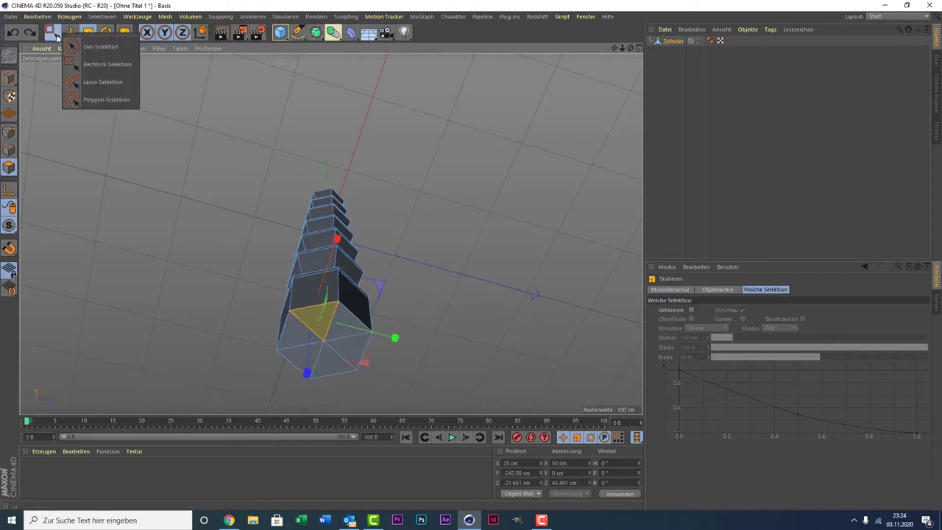
left_click(100, 46)
left_click(337, 332)
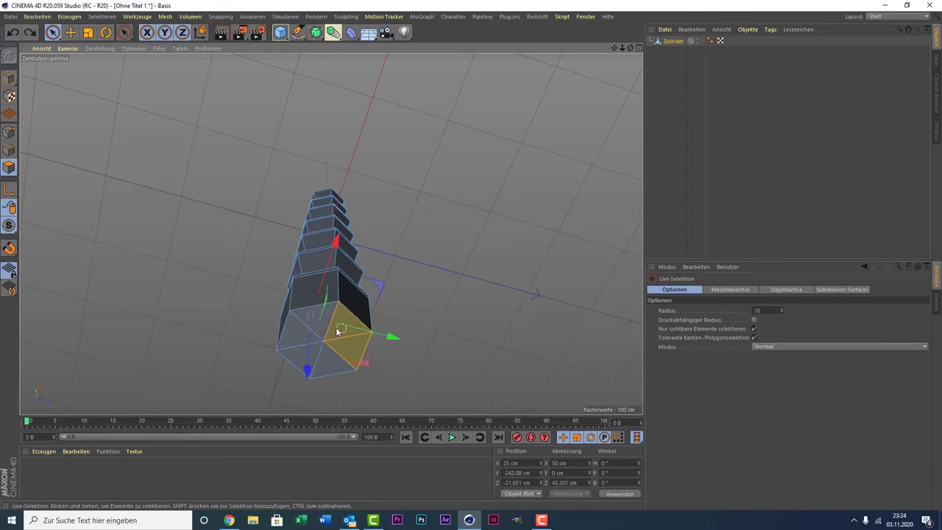
left_click_drag(337, 332, 317, 357)
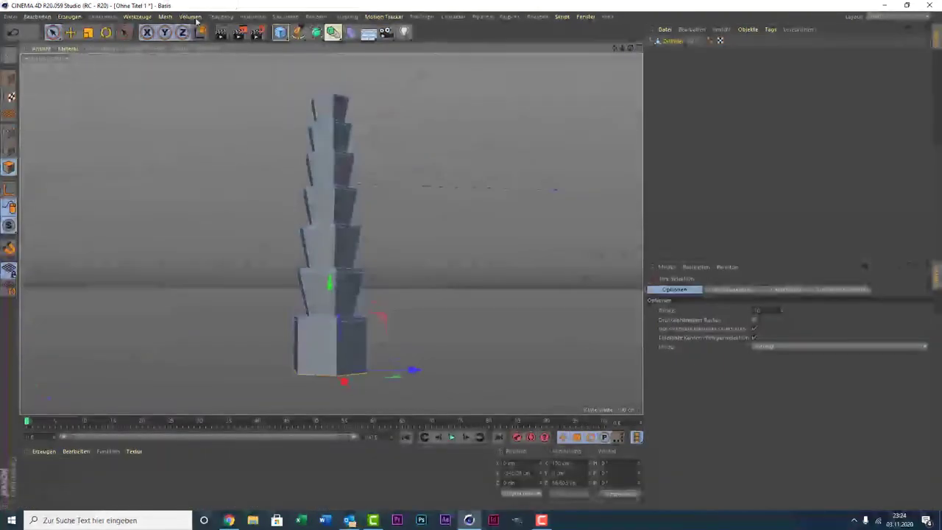
- Trial-scale the bottom cap polygons to about 81%, then undo
left_click(87, 32)
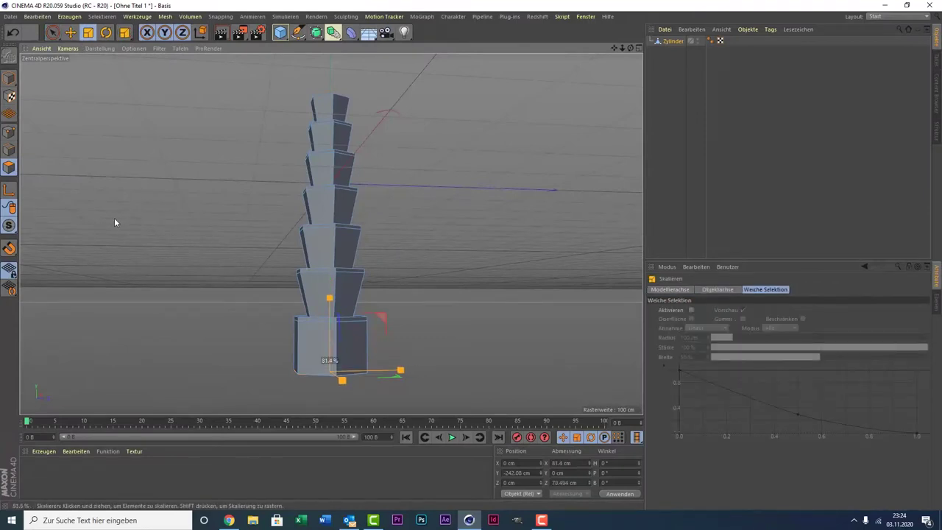
left_click_drag(114, 219, 115, 220)
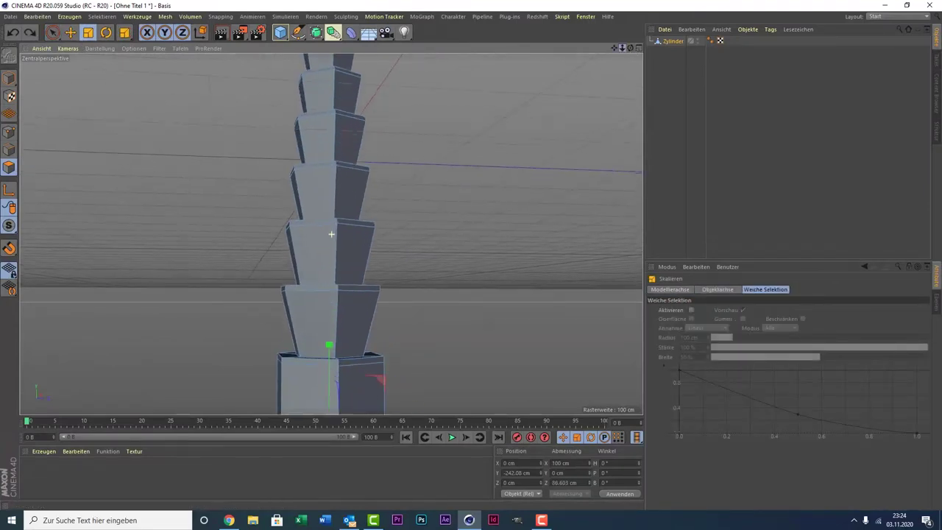
left_click_drag(630, 48, 630, 53)
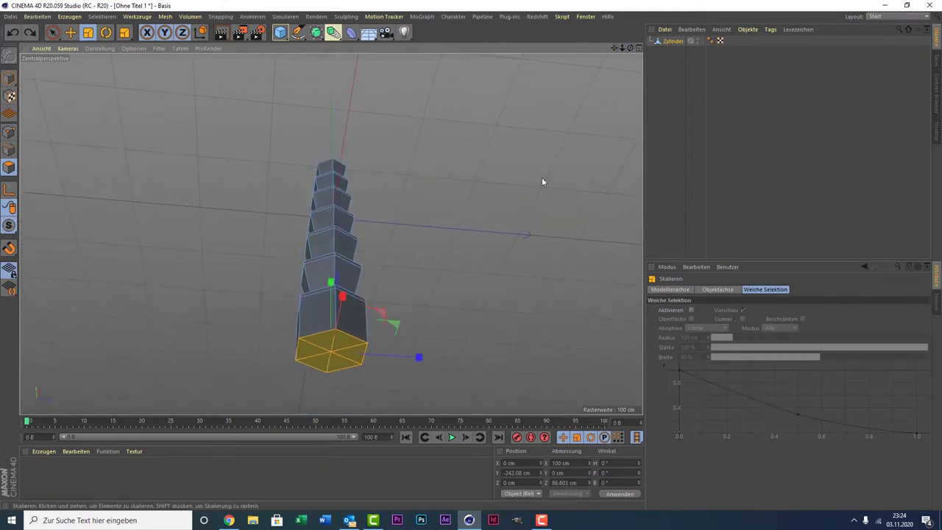
scroll(220, 330, "up", 2)
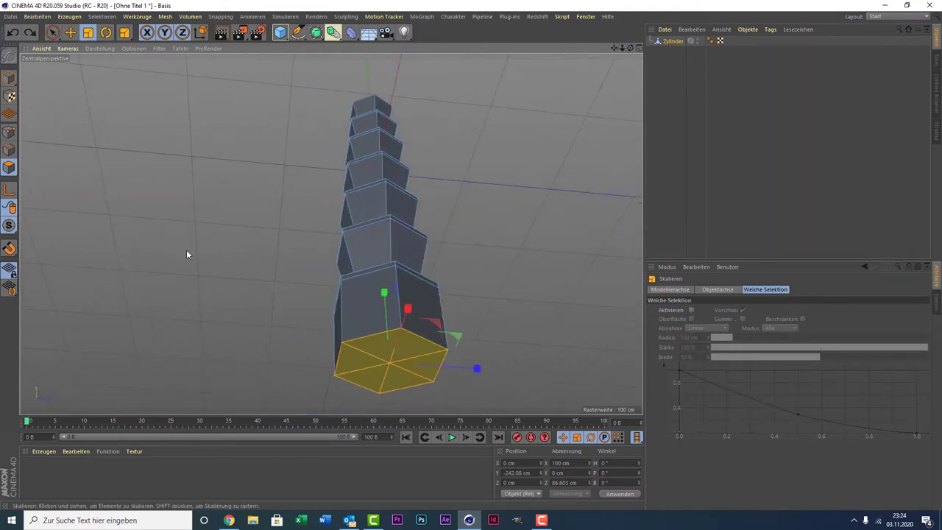
left_click_drag(186, 250, 148, 302)
key("ctrl+z")
- Scale the bottom outline edges to 63.6% and delete the bottom face
left_click(10, 151)
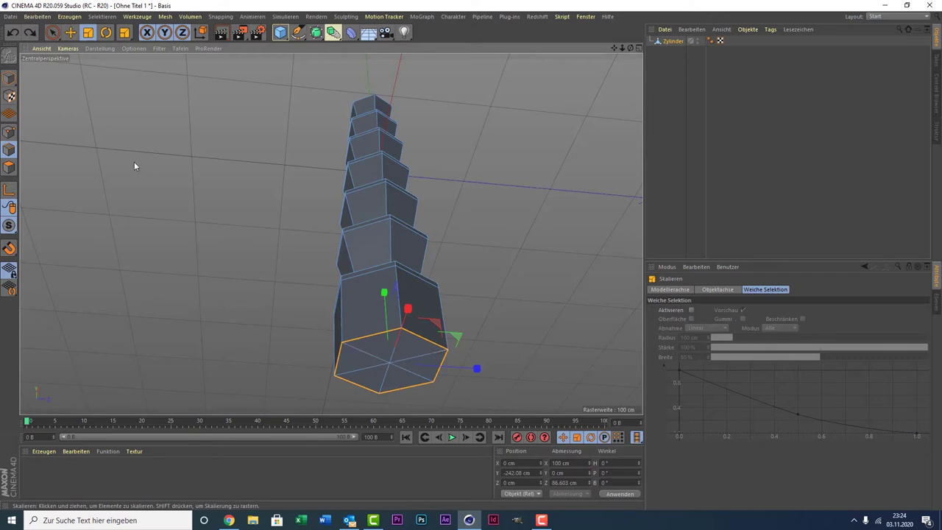
mouse_move(226, 177)
left_mouse_down()
mouse_move(232, 231)
mouse_move(169, 302)
left_mouse_up()
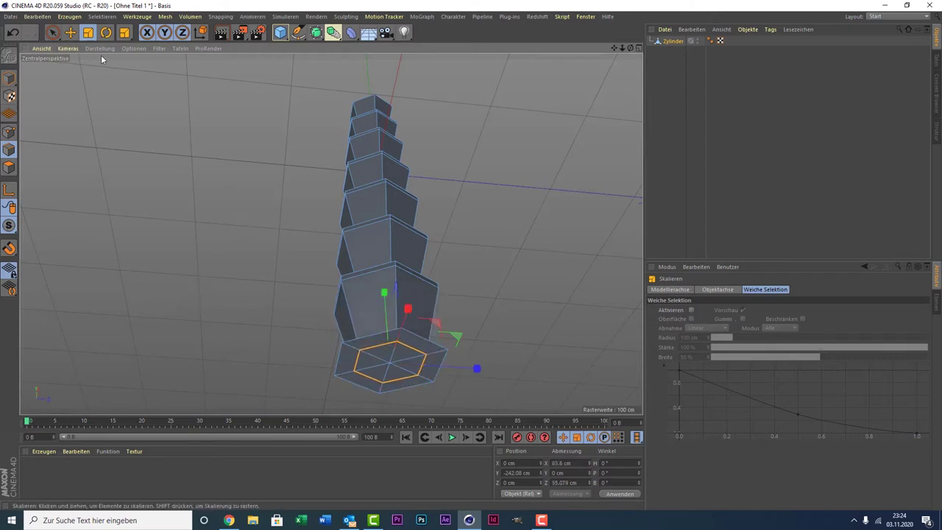
left_click(52, 33)
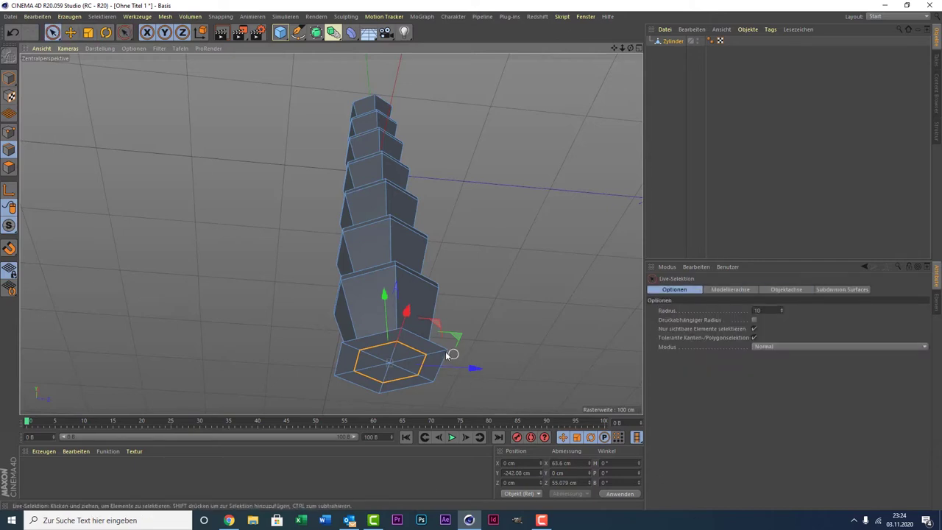
left_click(10, 169)
key("Delete")
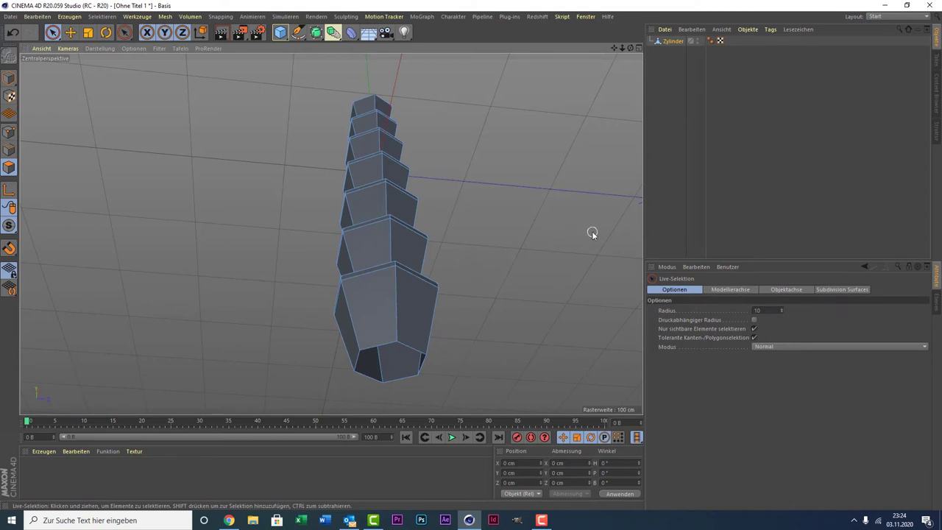
mouse_move(630, 47)
left_mouse_down()
mouse_move(330, 233)
mouse_move(624, 46)
mouse_move(774, 113)
left_mouse_up()
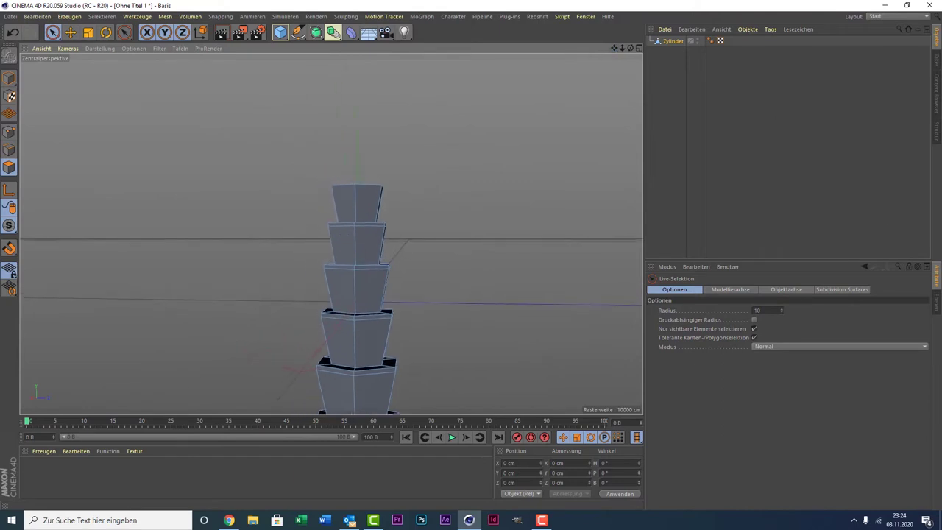
scroll(341, 245, "down", 2)
scroll(342, 247, "down", 2)
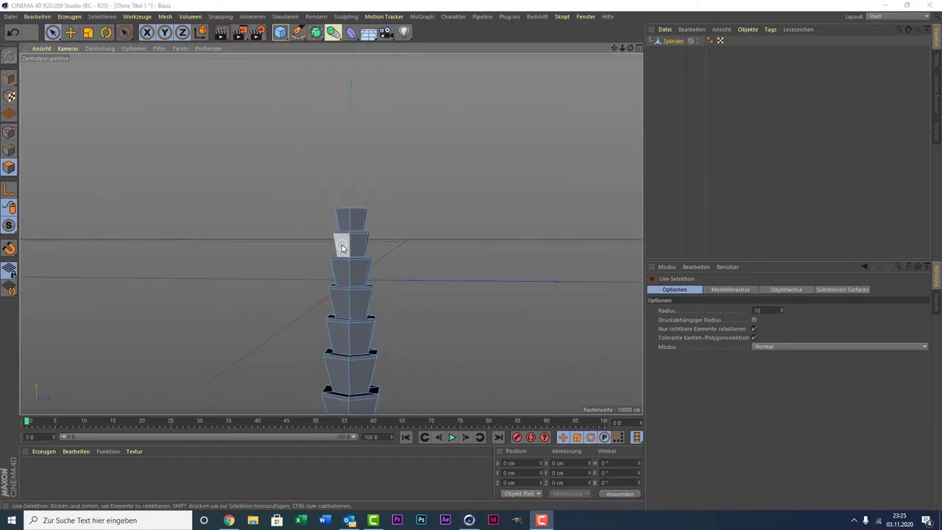
scroll(342, 247, "down", 1)
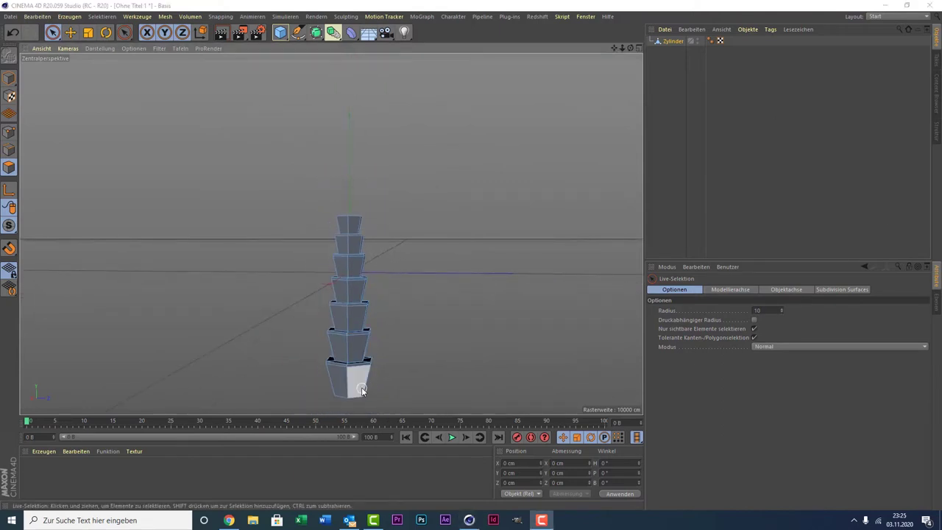
scroll(365, 387, "up", 2)
scroll(364, 386, "up", 2)
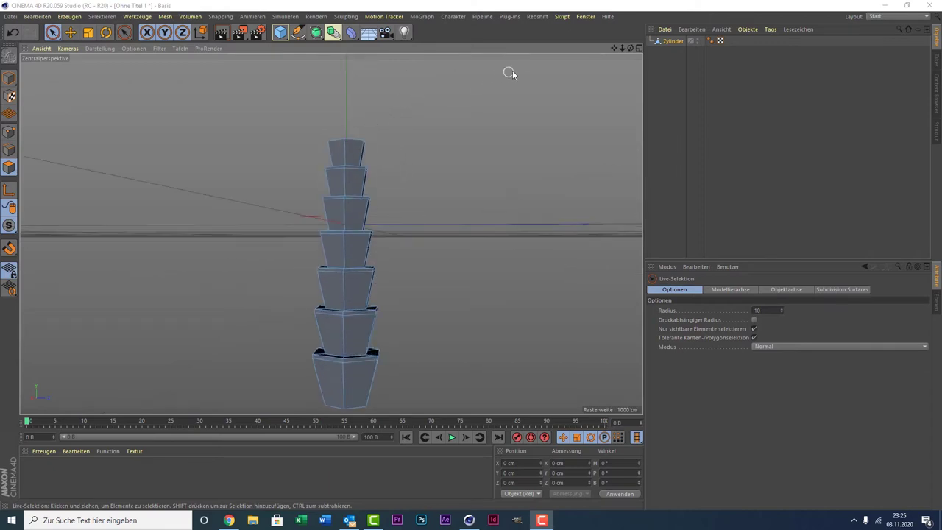
left_click_drag(614, 48, 449, 191)
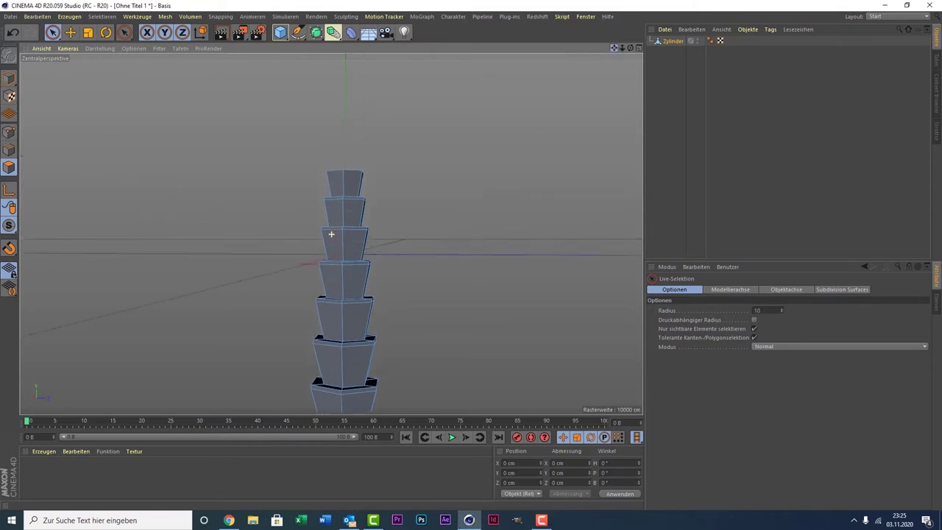
left_click_drag(381, 223, 361, 232)
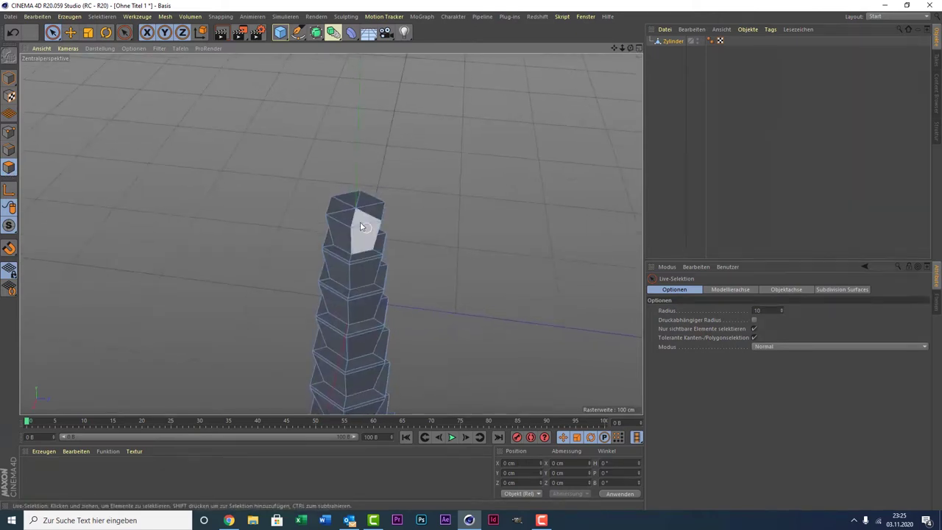
- Select the top face, trial-scale it to about 88%, undo, and frame it
left_click(355, 208)
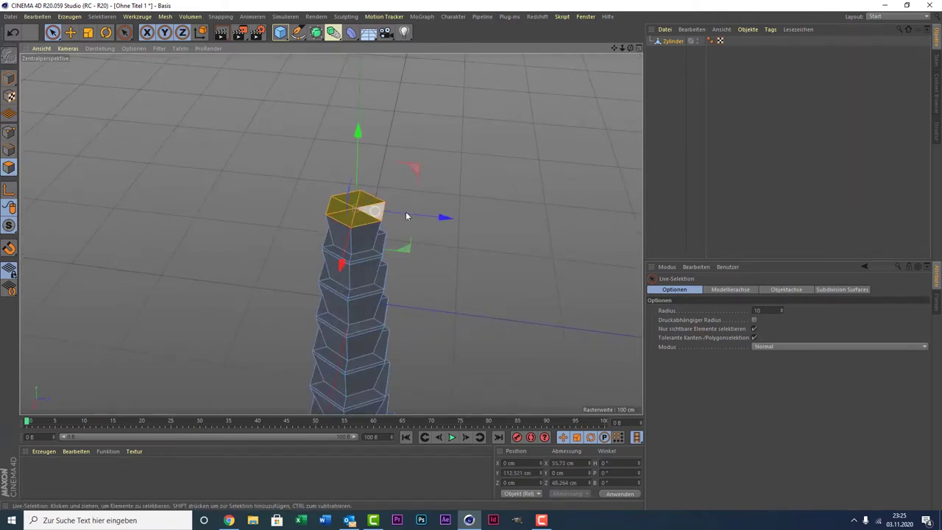
left_click(87, 32)
left_click_drag(92, 164, 73, 189)
key("ctrl+z")
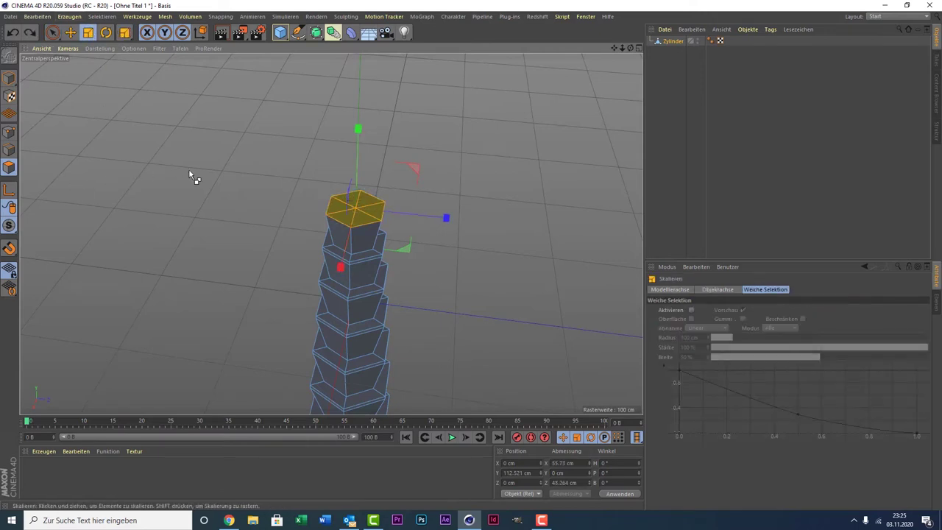
key("ctrl+shift+z")
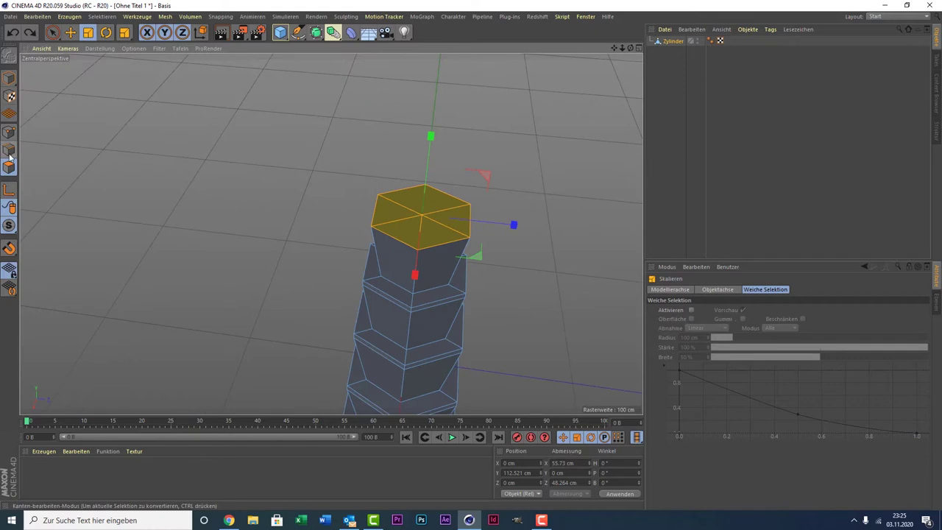
- Loop-select the top rim's edge loop in Edges mode
left_click(9, 150)
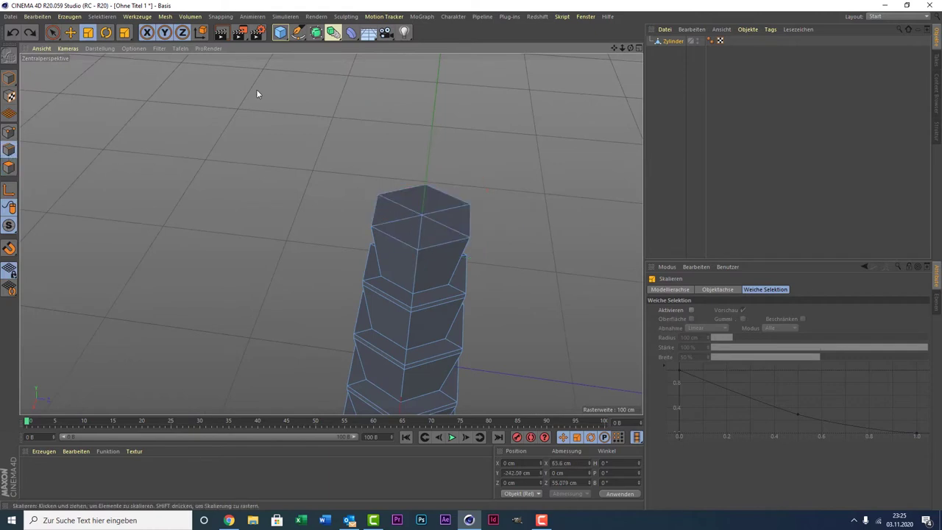
key("u")
key("l")
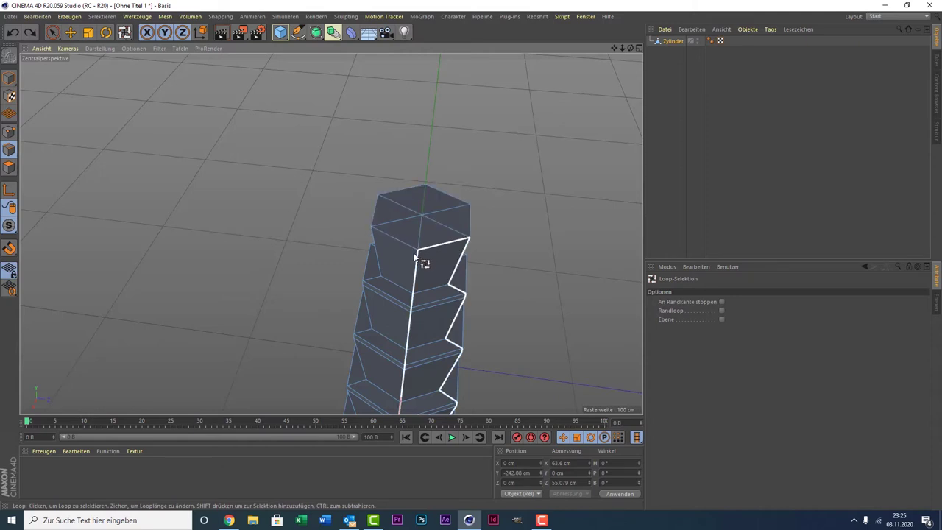
left_click(425, 248)
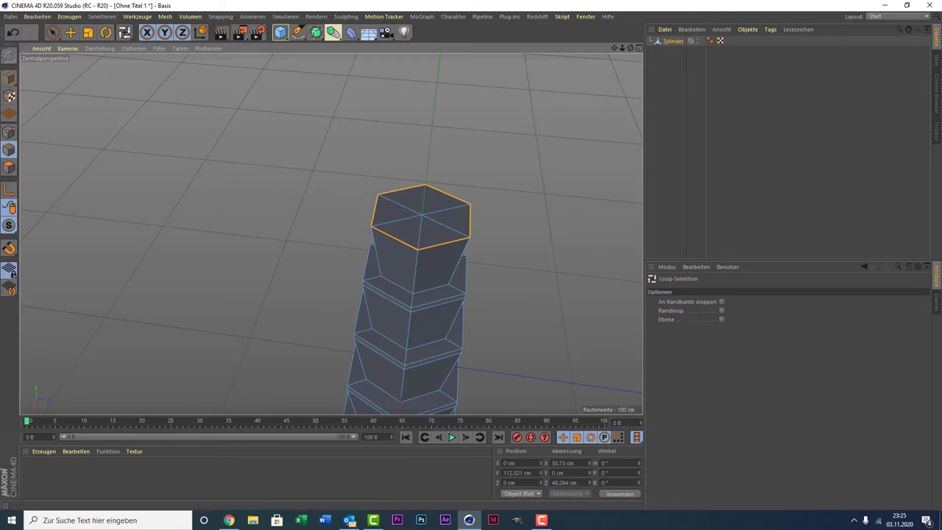
- Undo the last change and loop-select the top hexagonal rim again
key("ctrl+z")
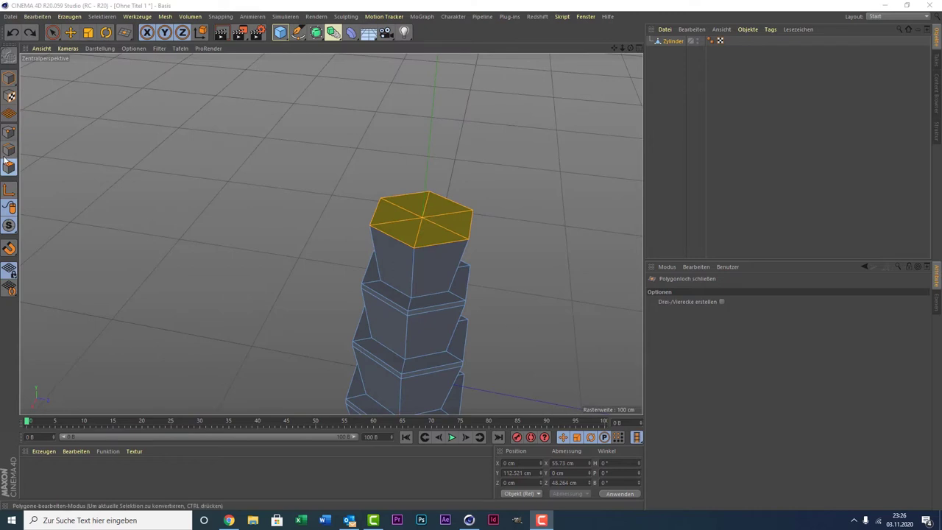
left_click(9, 151)
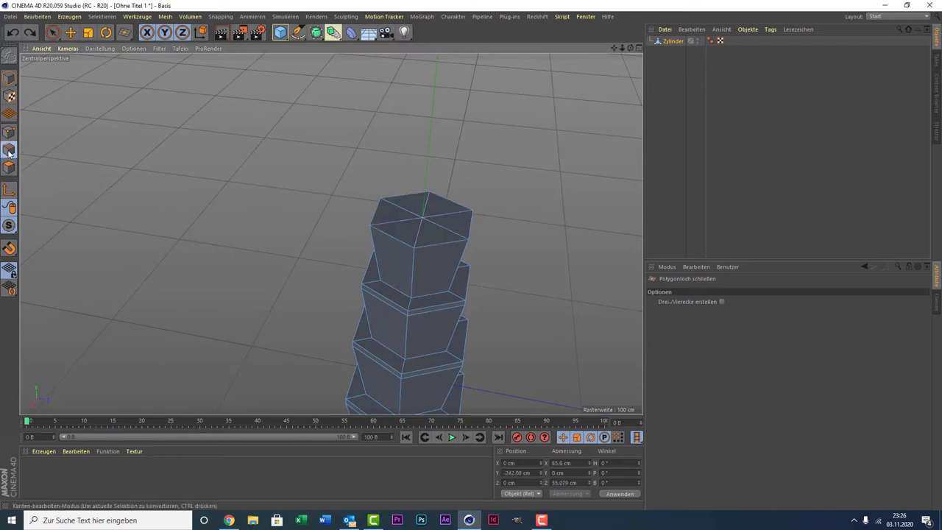
left_click(102, 16)
left_click(135, 93)
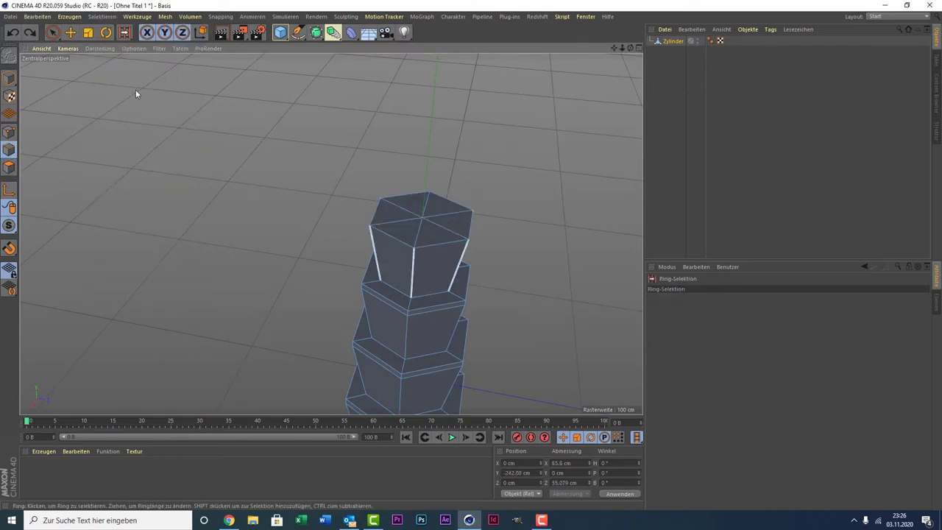
key("u")
key("l")
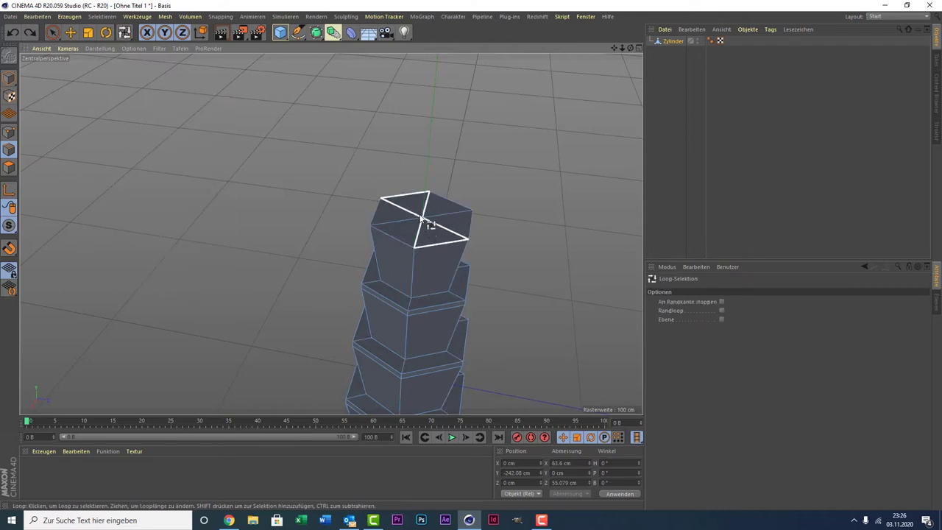
left_click(392, 241)
- Scale the top rim to about 42.5 cm by 36.9 cm and switch to Polygons mode
left_click(88, 32)
left_click_drag(123, 86, 90, 157)
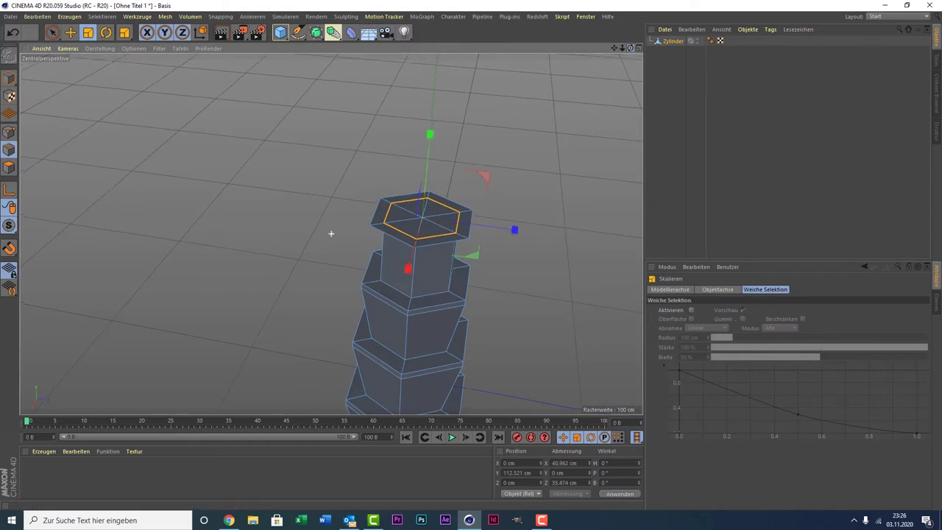
left_click_drag(330, 234, 332, 231, "alt")
left_click_drag(555, 117, 567, 113)
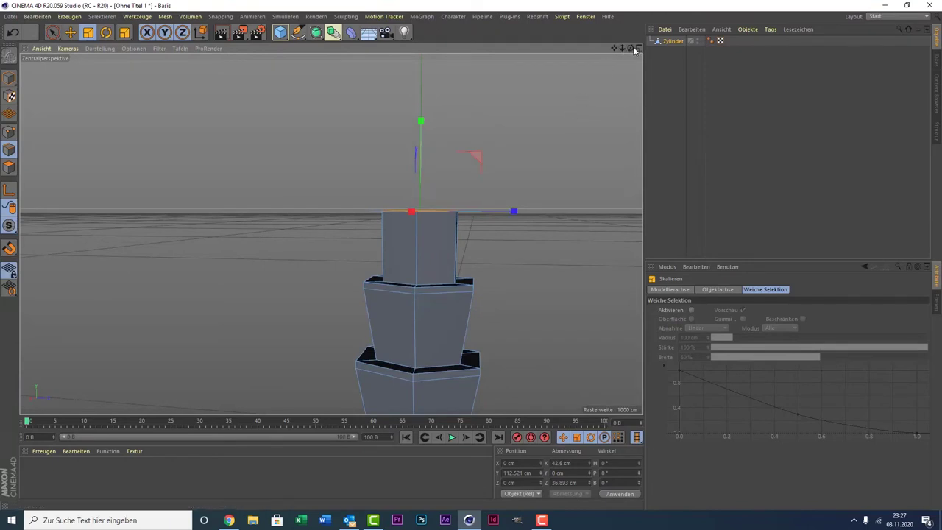
left_click_drag(633, 46, 187, 86)
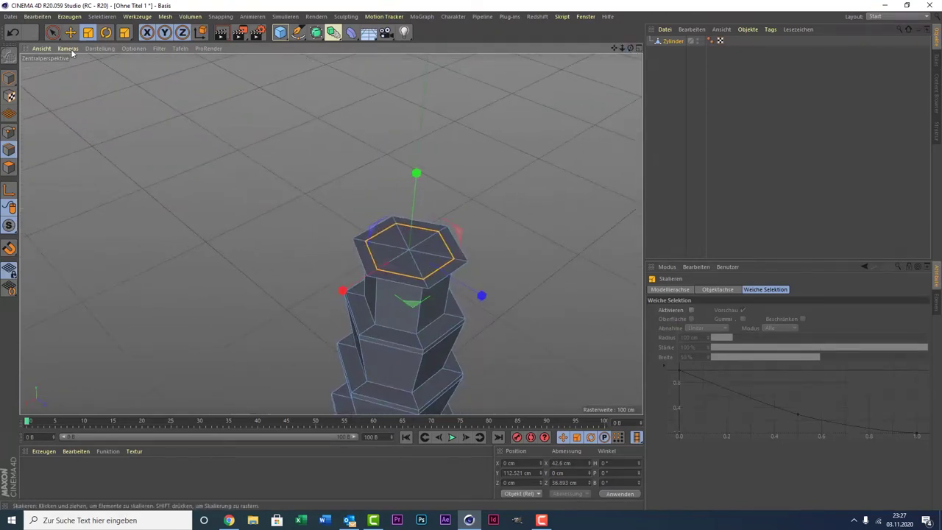
left_click(9, 167)
- Delete the top cap and fill the hole with Polygonloch schließen as one new polygon
key("Delete")
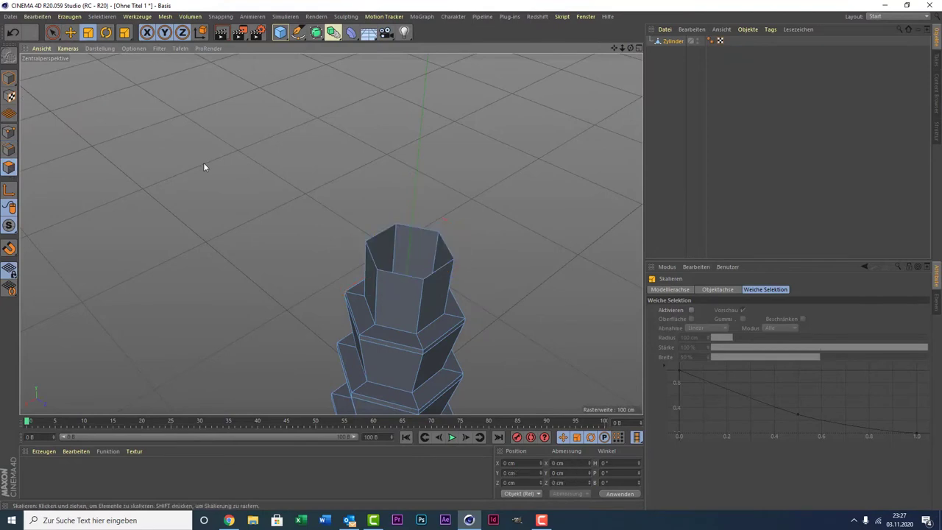
right_click(298, 100)
left_click(353, 160)
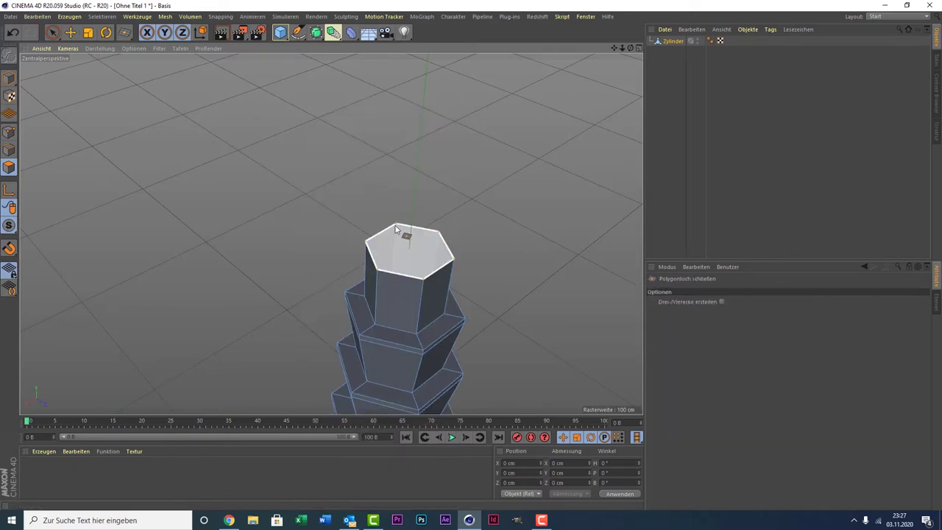
left_click(405, 245)
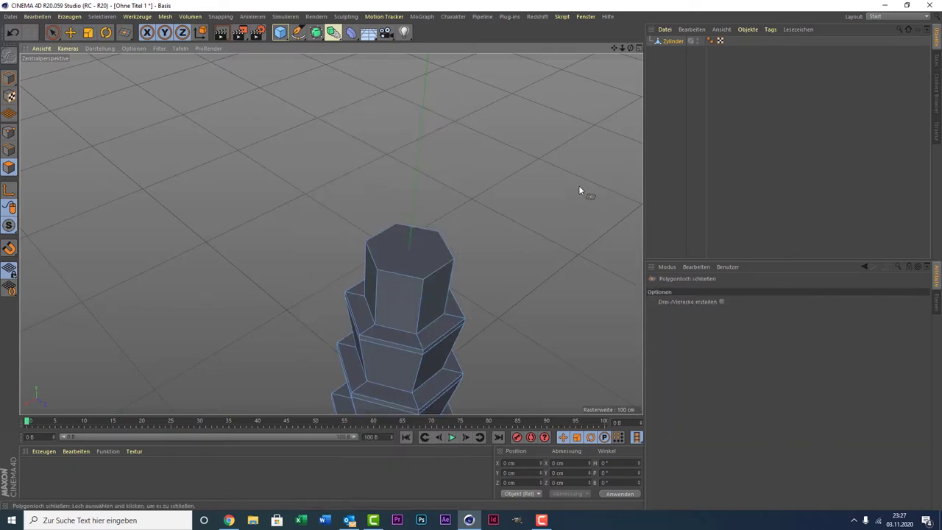
- Add a Subdivision Surface and parent Zylinder under it to round the tiered trunk
left_click_drag(316, 32, 330, 45)
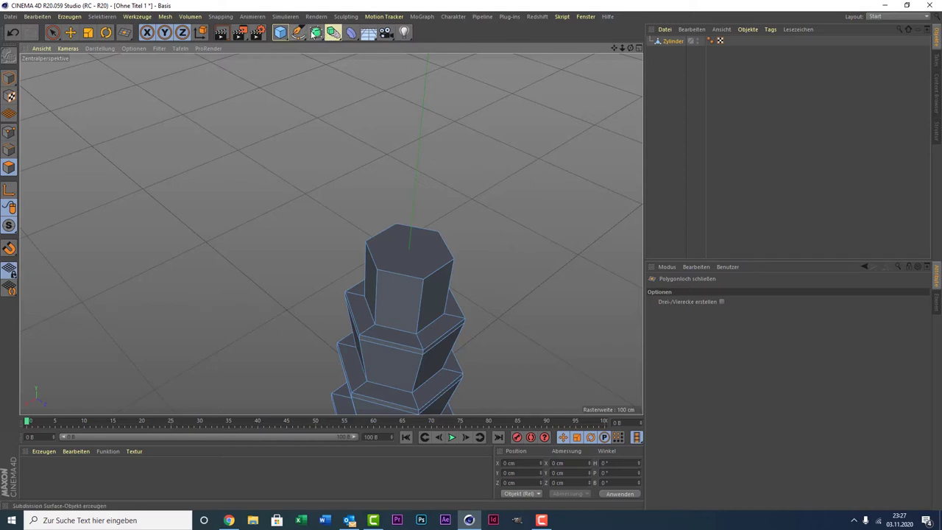
left_click(331, 46)
left_click_drag(668, 55, 672, 44)
scroll(331, 235, "up", 3)
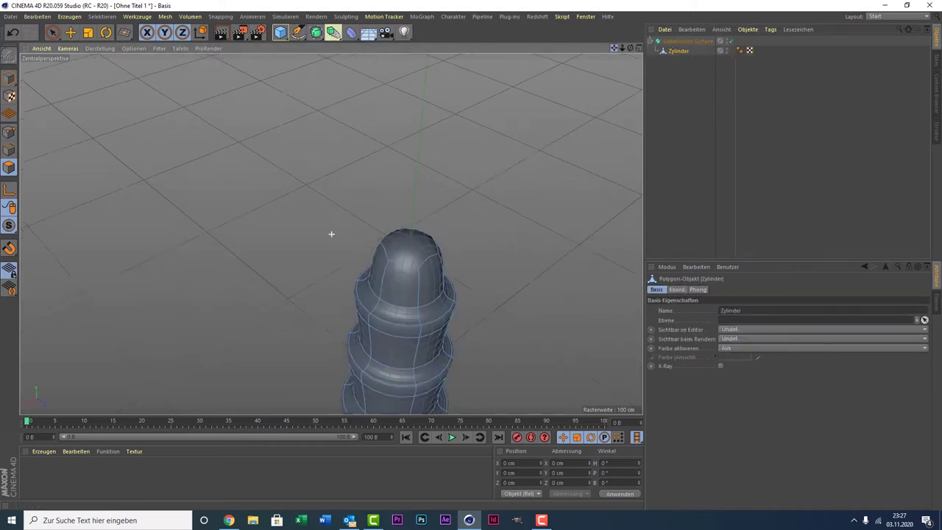
scroll(331, 234, "up", 3)
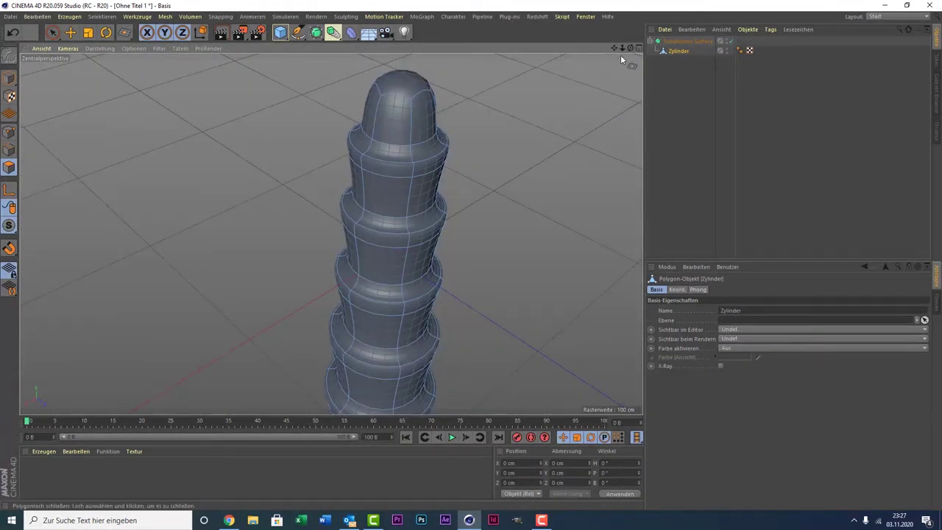
mouse_move(620, 55)
left_mouse_down("alt")
mouse_move(331, 234)
mouse_move(369, 123)
left_mouse_up("alt")
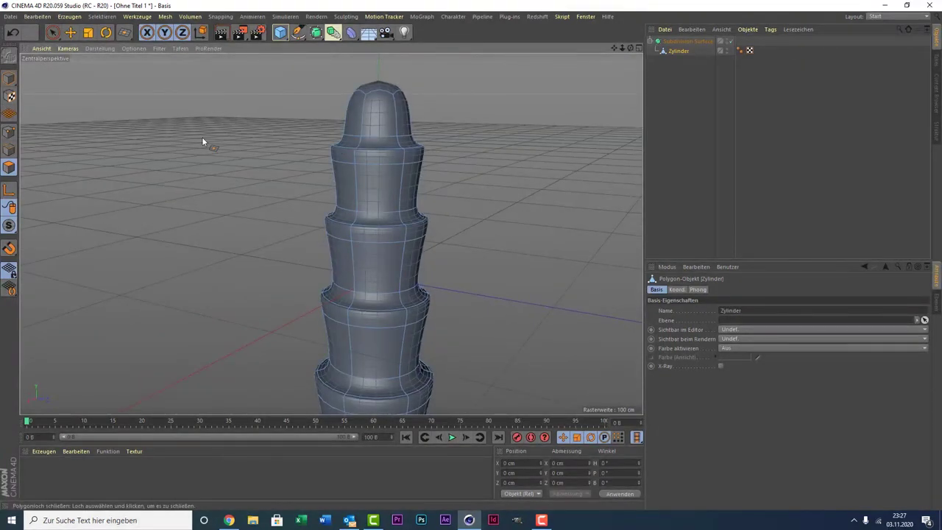
right_click(203, 140)
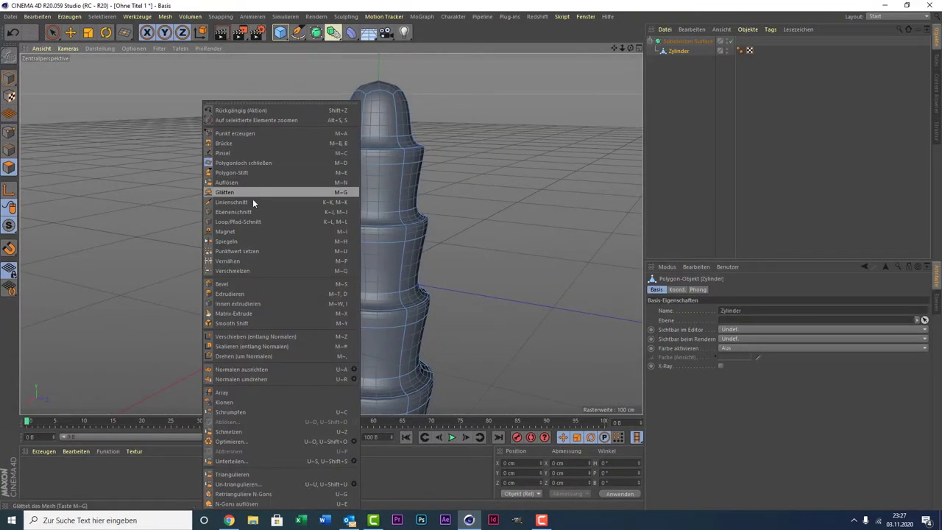
- Add Loop/Path Cut edge loops near the top dome and the top tier's rims
left_click(253, 221)
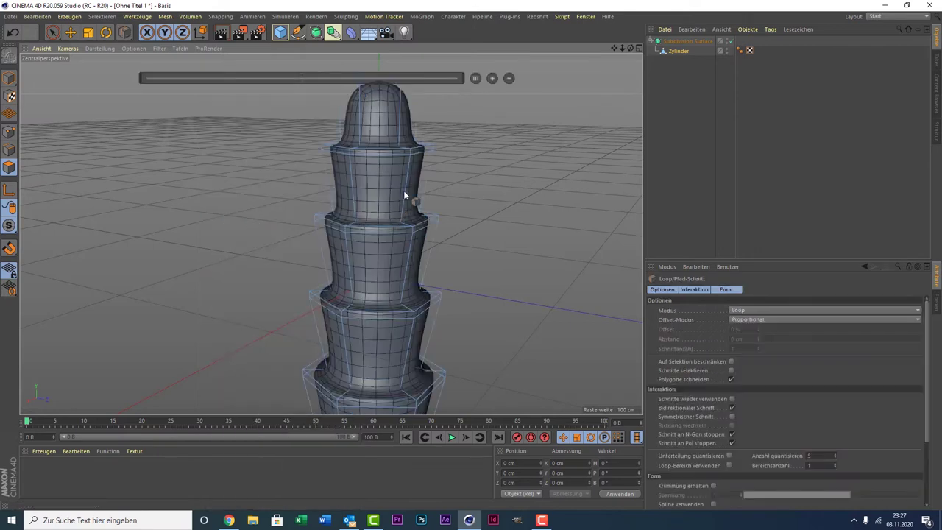
left_click_drag(614, 47, 611, 129)
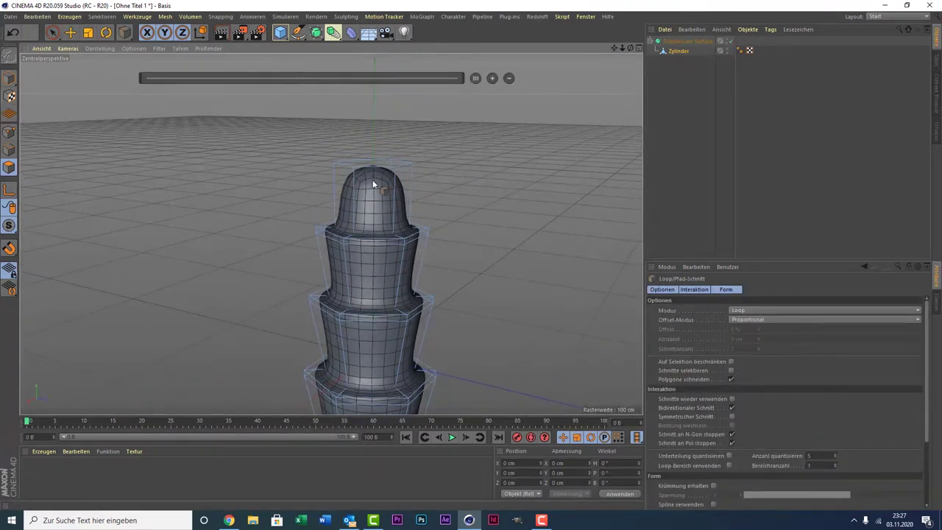
scroll(378, 229, "up", 1)
scroll(379, 231, "up", 1)
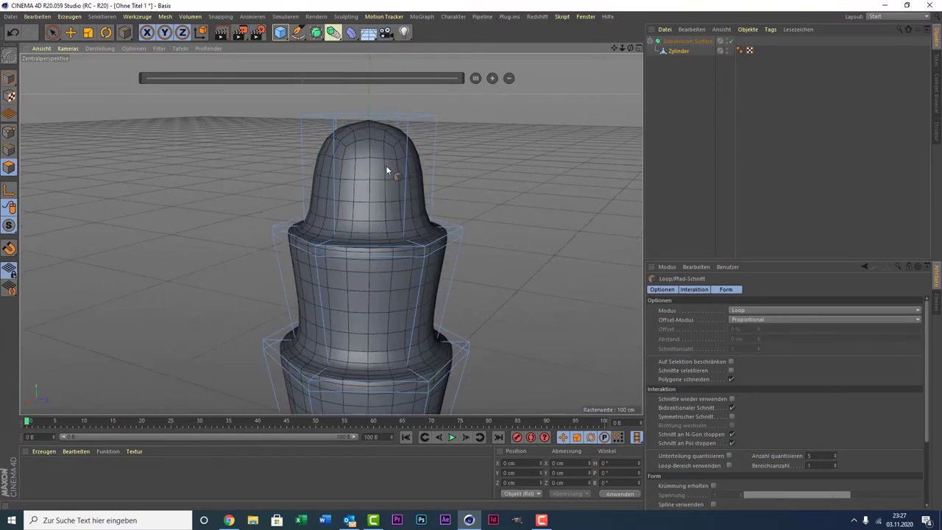
left_click(403, 147)
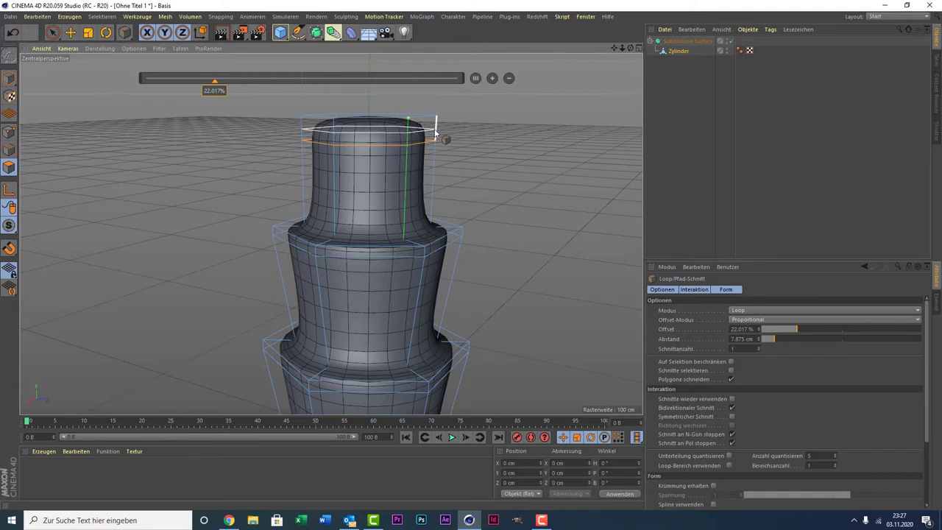
left_click(435, 133)
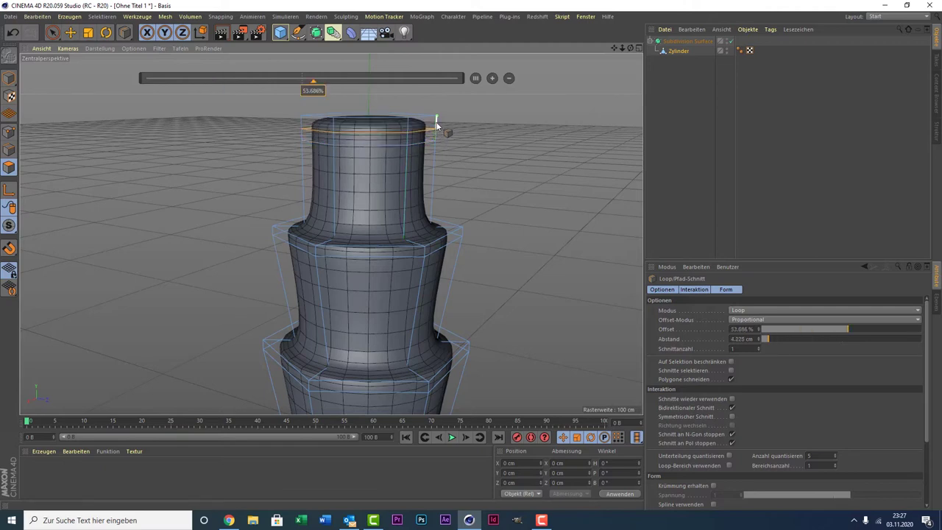
left_click(399, 232)
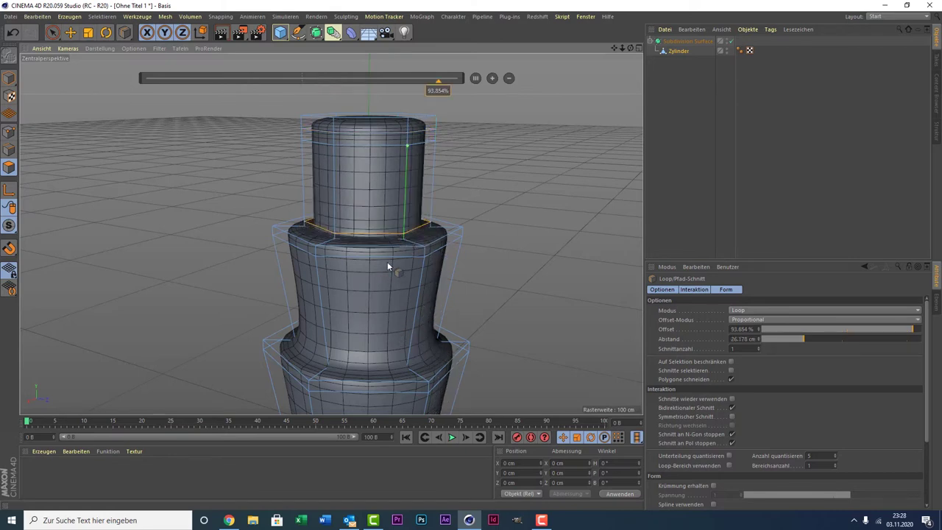
scroll(351, 224, "up", 3)
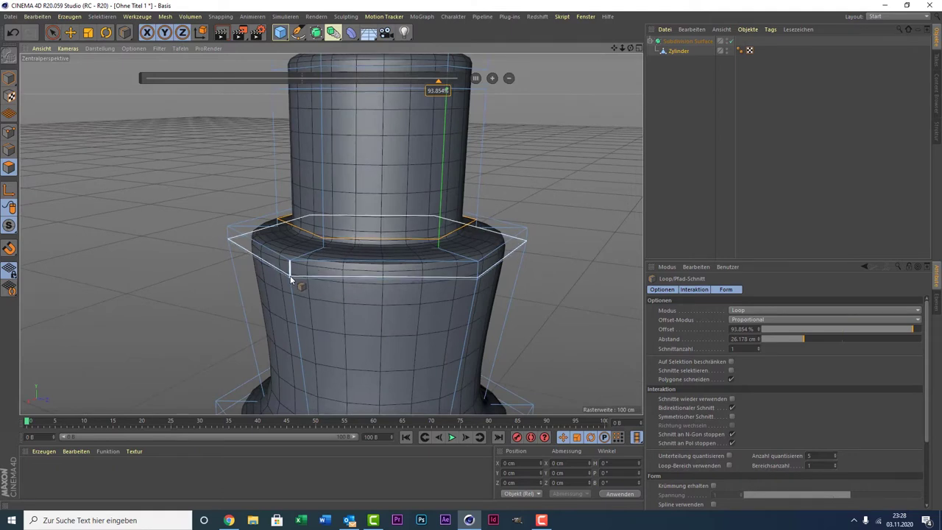
left_click(291, 280)
- Add edge loops at the top and base of each following lower tier
scroll(427, 338, "down", 2)
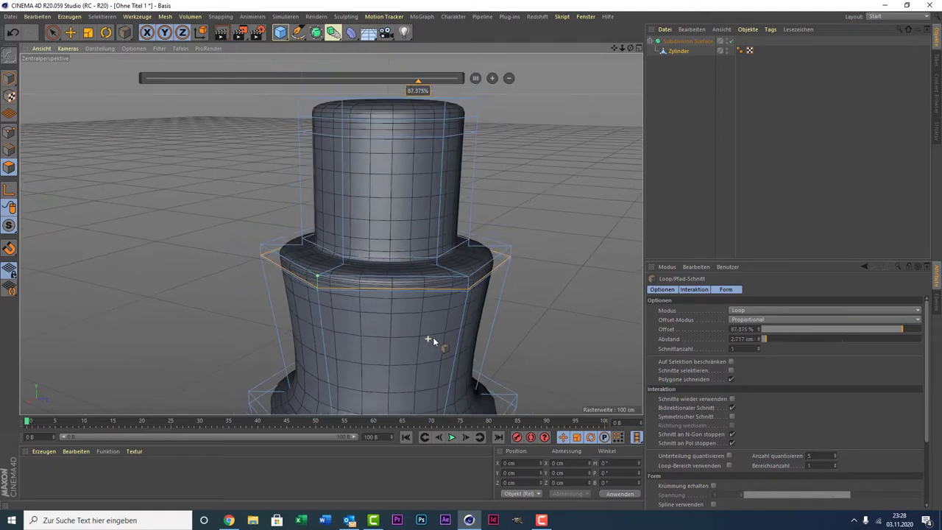
left_click_drag(614, 49, 502, 122)
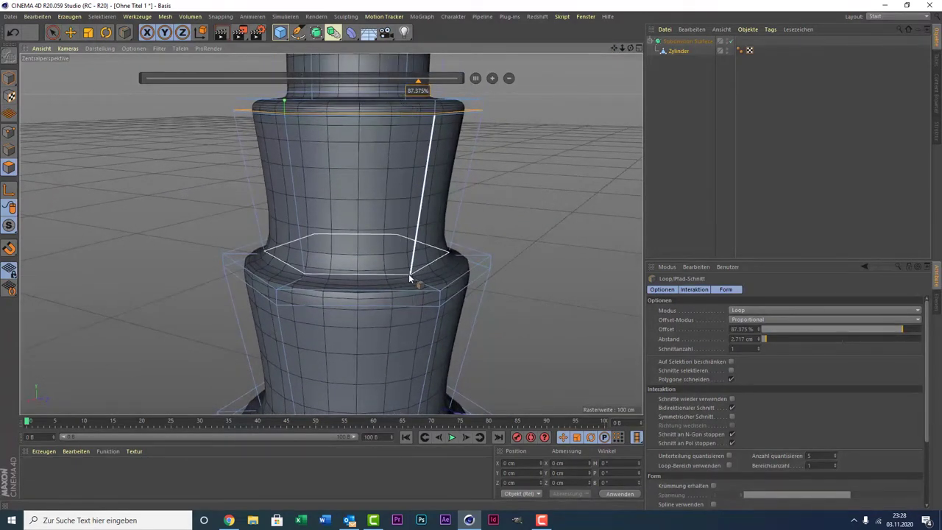
left_click(410, 278)
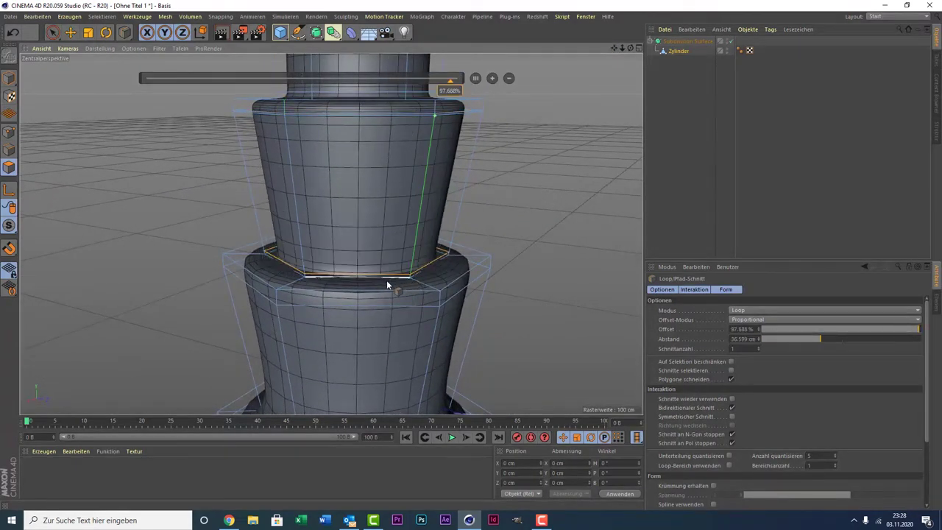
left_click(277, 303)
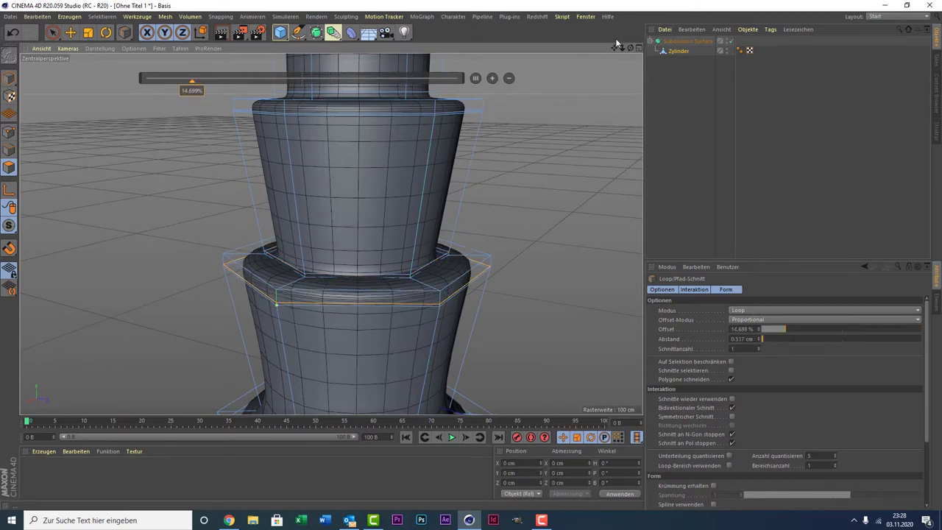
middle_click_drag(276, 303, 331, 234, "alt")
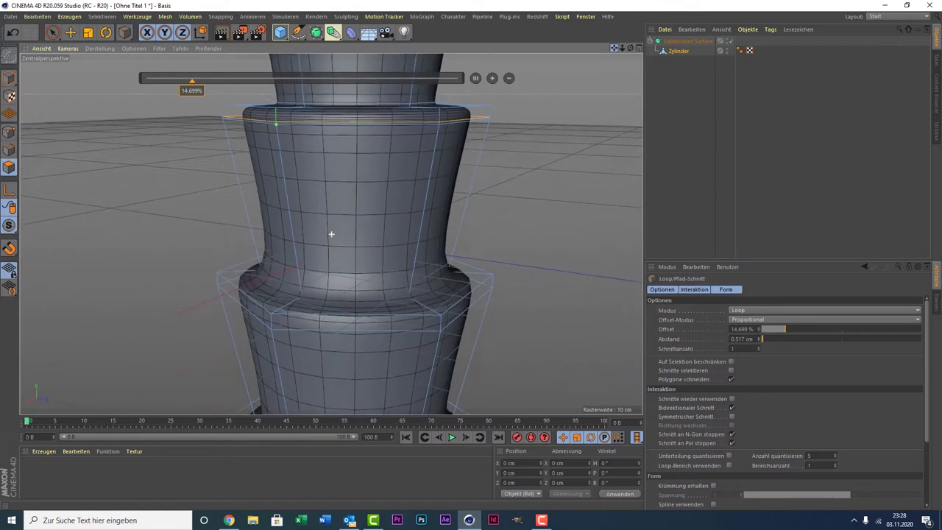
left_click(408, 292)
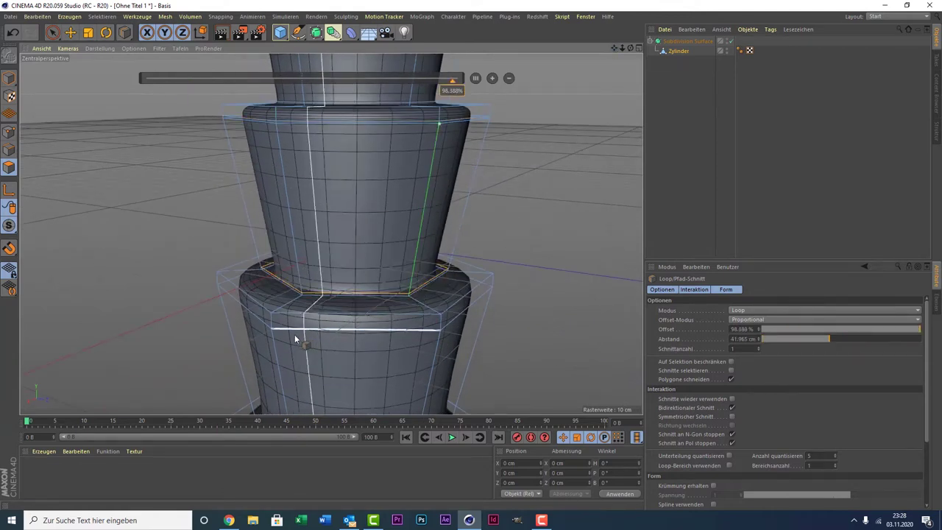
left_click(272, 326)
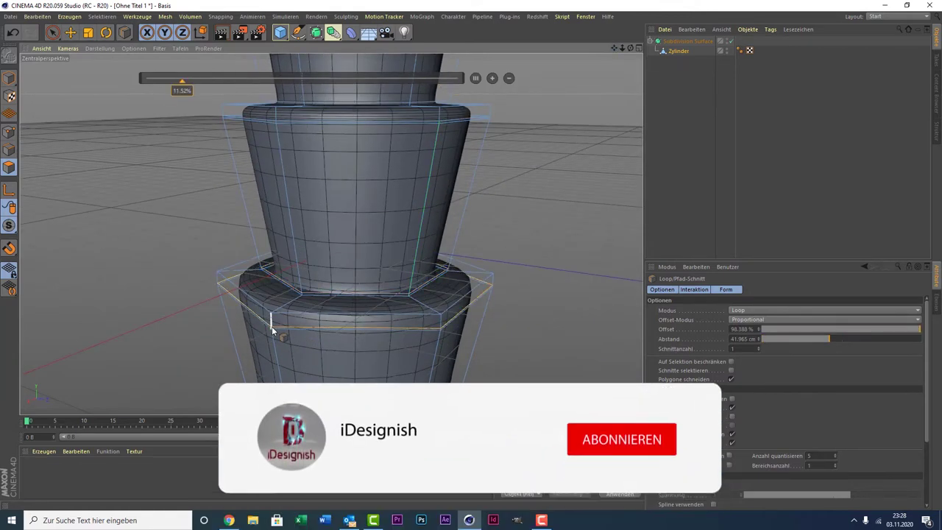
left_click_drag(614, 47, 332, 234)
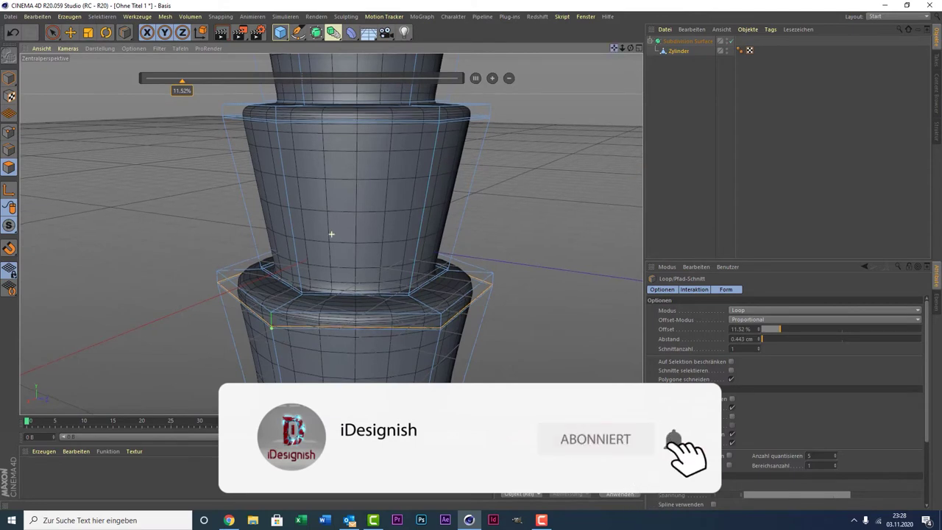
left_click(406, 321)
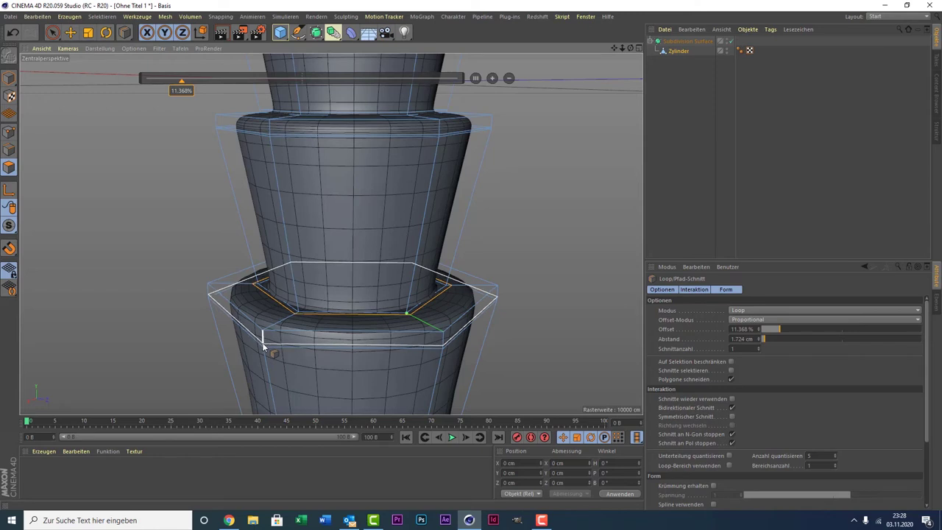
- Add holding loops at the top and base of the next tier junction
left_click(263, 343)
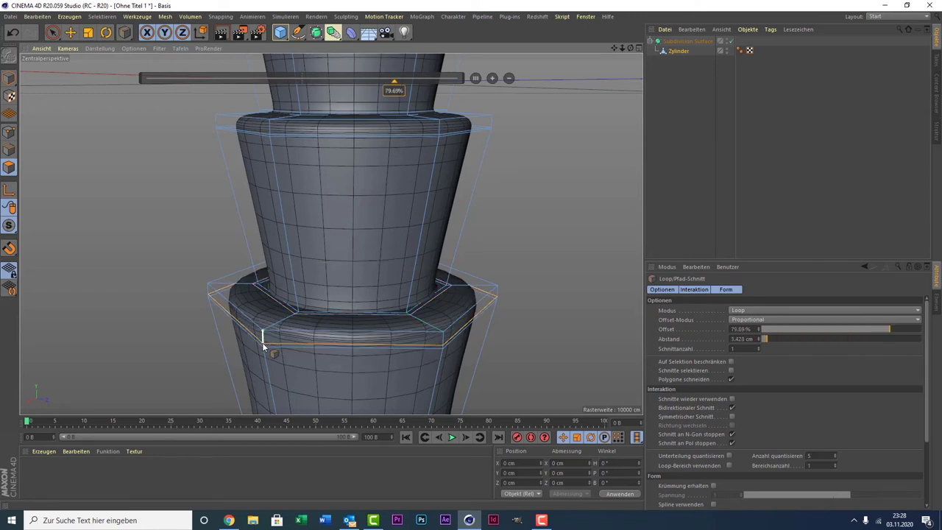
left_click_drag(615, 52, 475, 227)
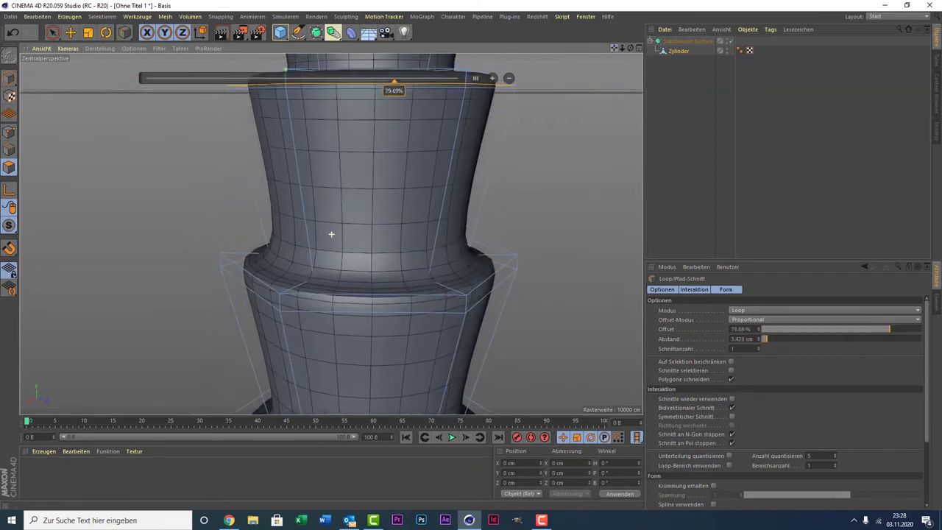
left_click(432, 264)
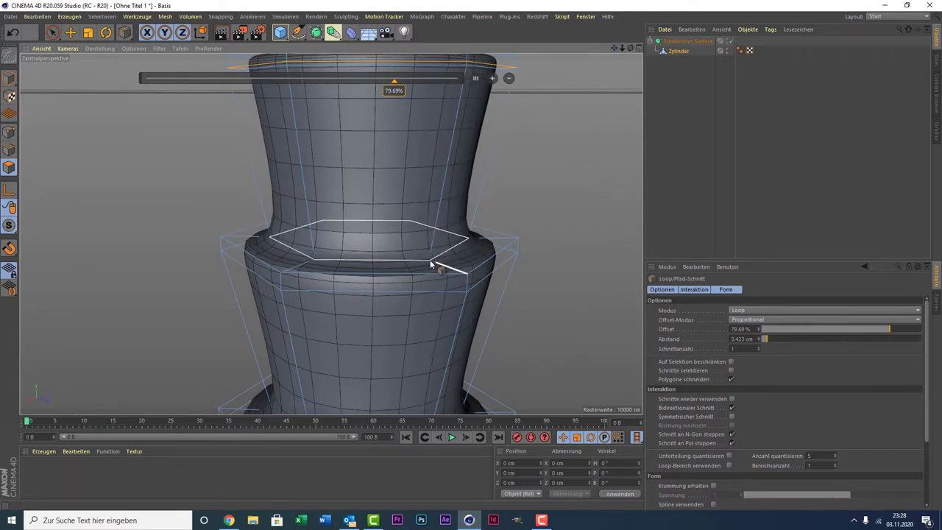
left_click(283, 286)
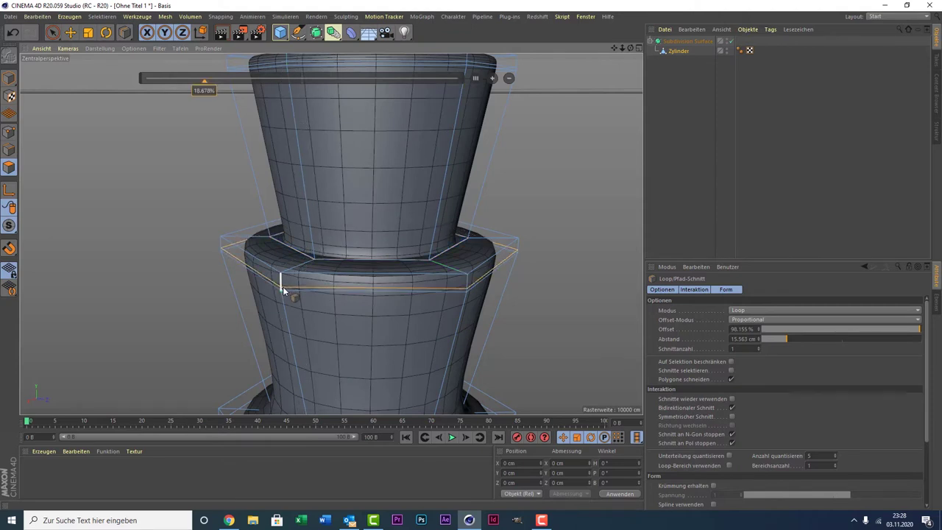
left_click_drag(614, 49, 614, 66)
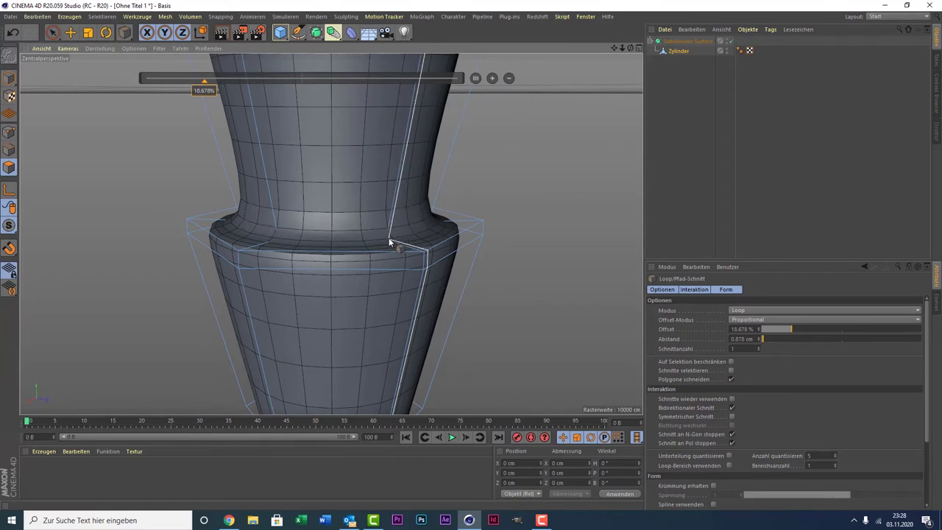
left_click_drag(387, 234, 384, 258)
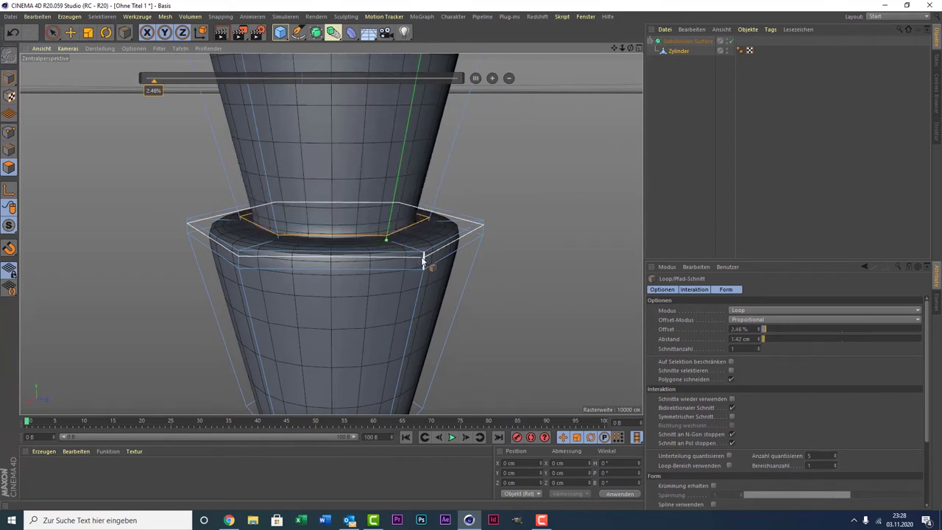
- Add edge loops near the lower tier's rim and the trunk's bottom edge at 94.477%
left_click(424, 265)
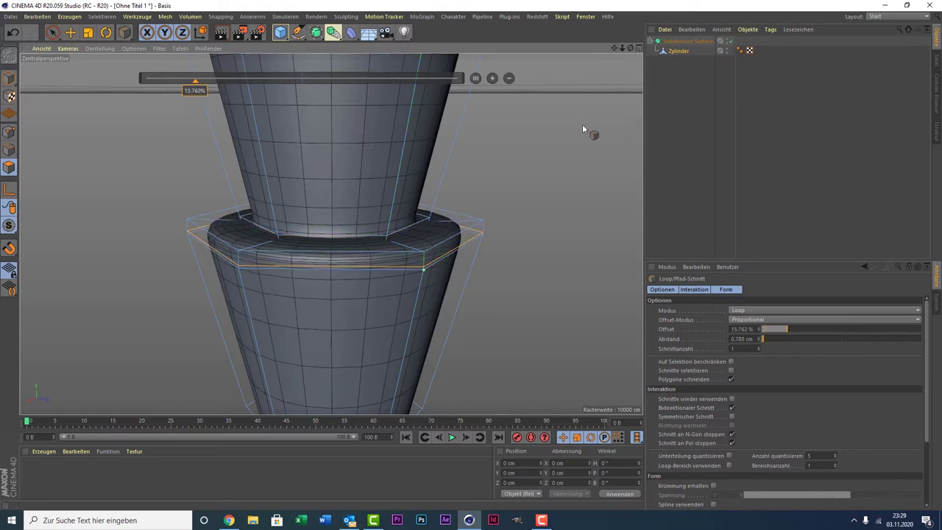
scroll(581, 136, "down", 3)
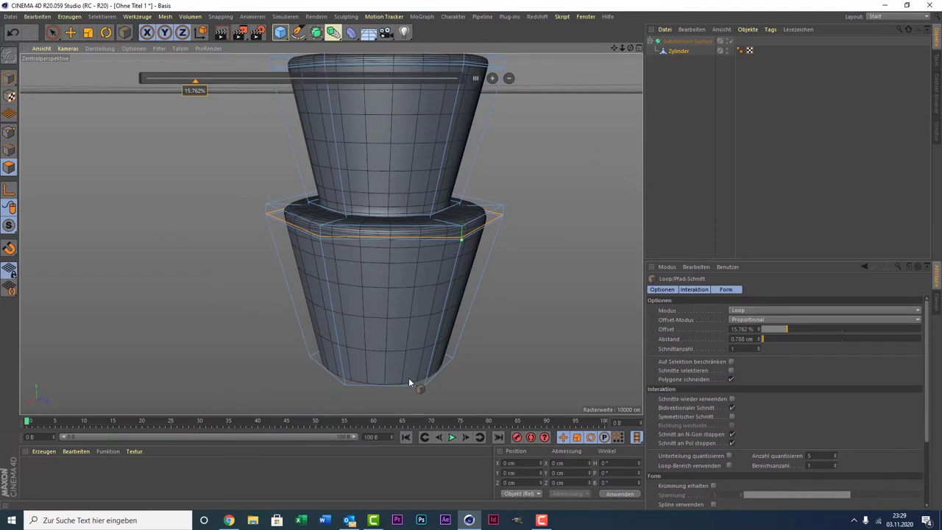
left_click(425, 380)
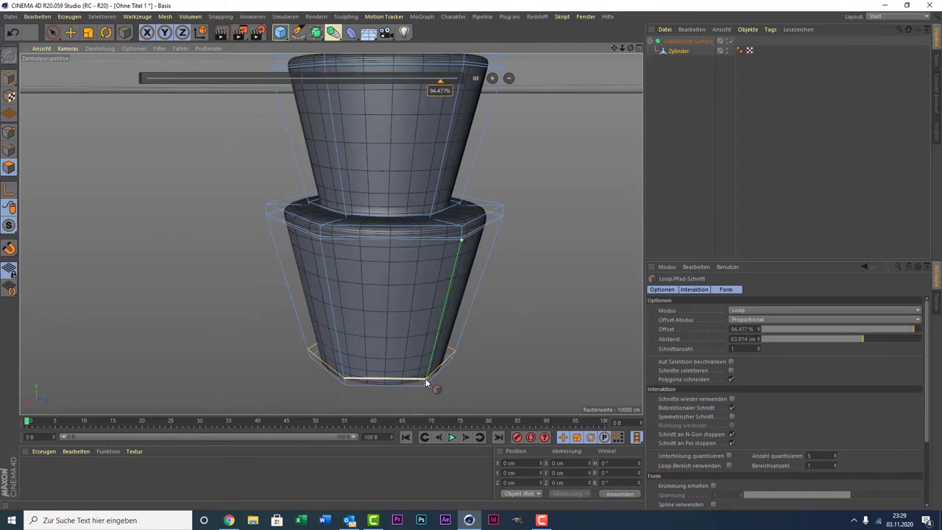
scroll(508, 243, "down", 2)
scroll(559, 125, "down", 2)
scroll(559, 123, "down", 2)
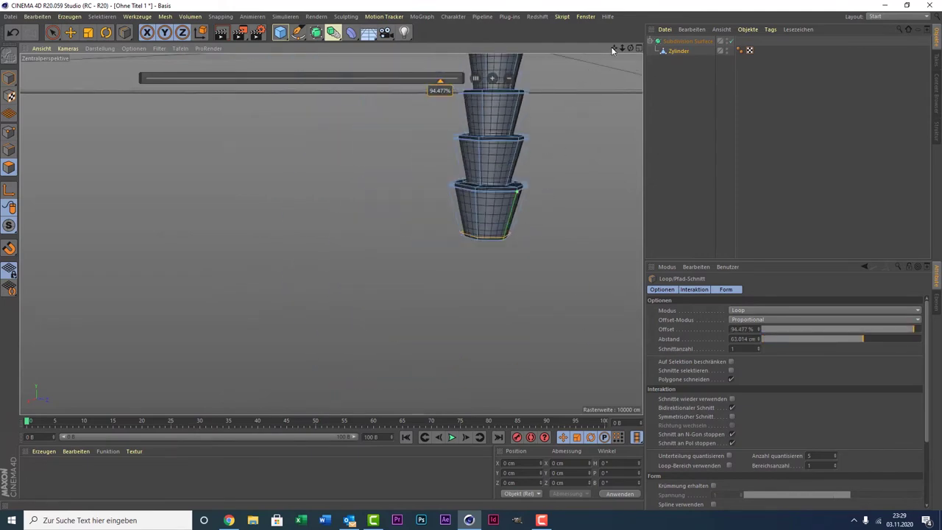
left_click_drag(614, 46, 611, 64)
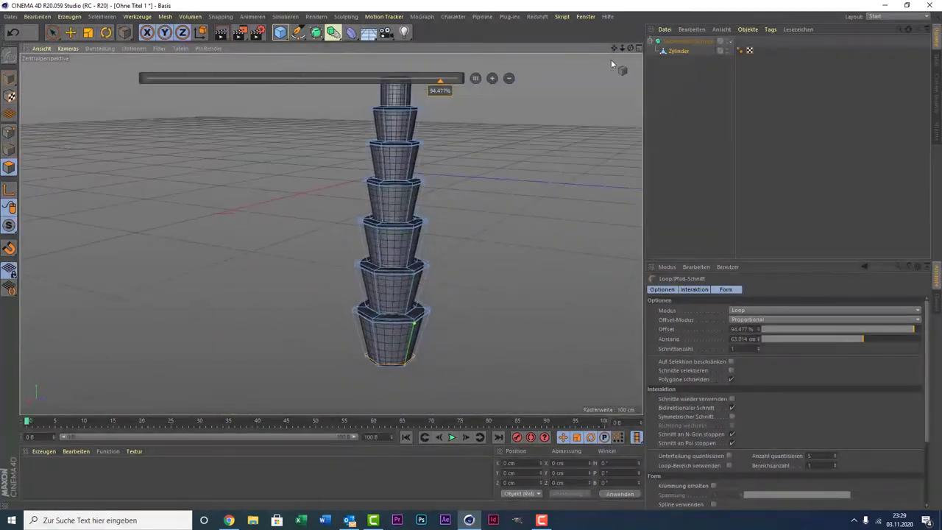
- In Model mode, scale the trunk along Y to about 460 cm tall
left_click(8, 78)
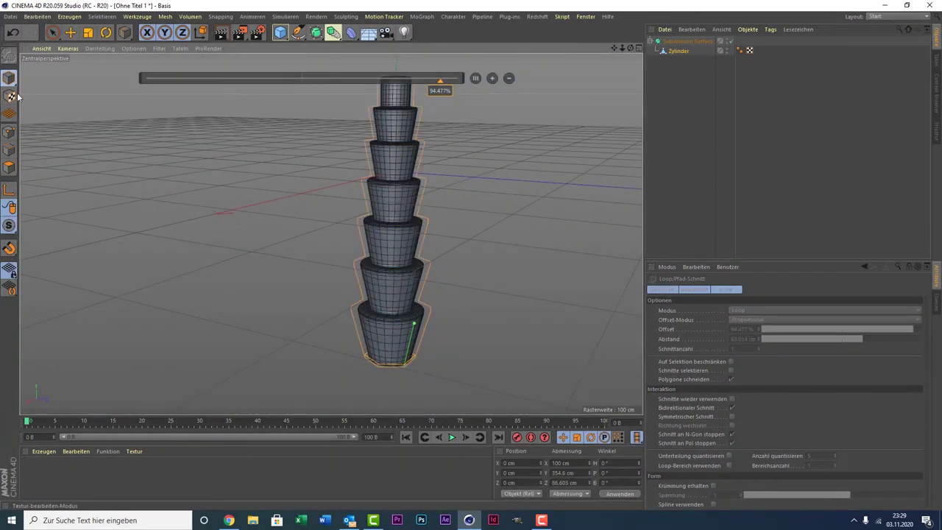
left_click(54, 34)
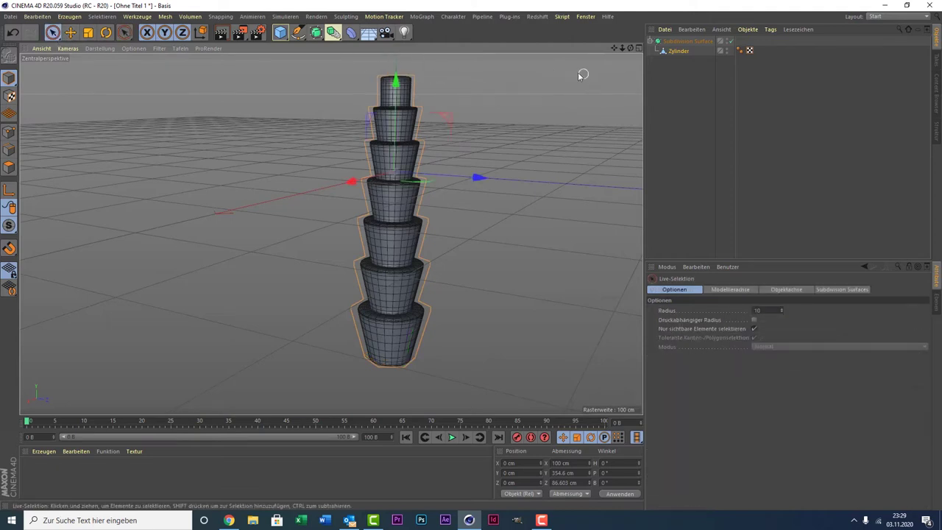
left_click(87, 32)
left_click_drag(398, 83, 506, 150)
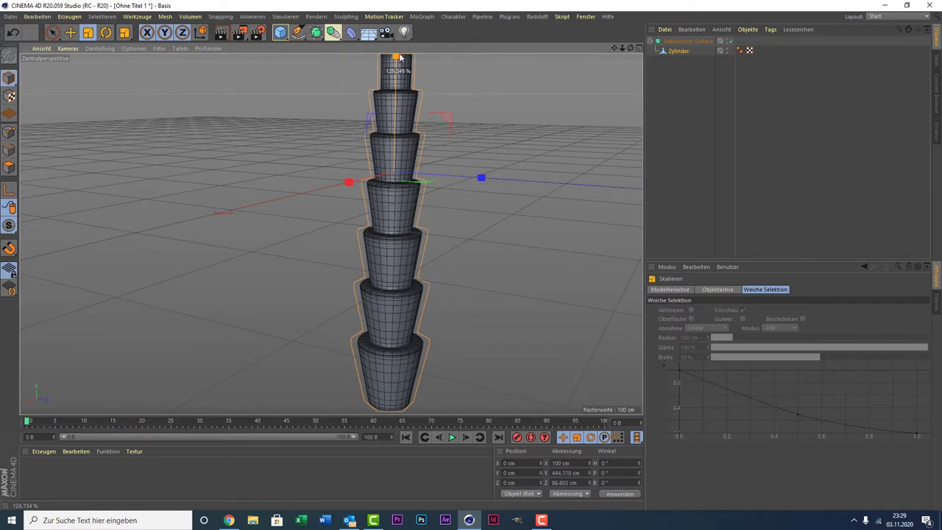
scroll(506, 151, "down", 2)
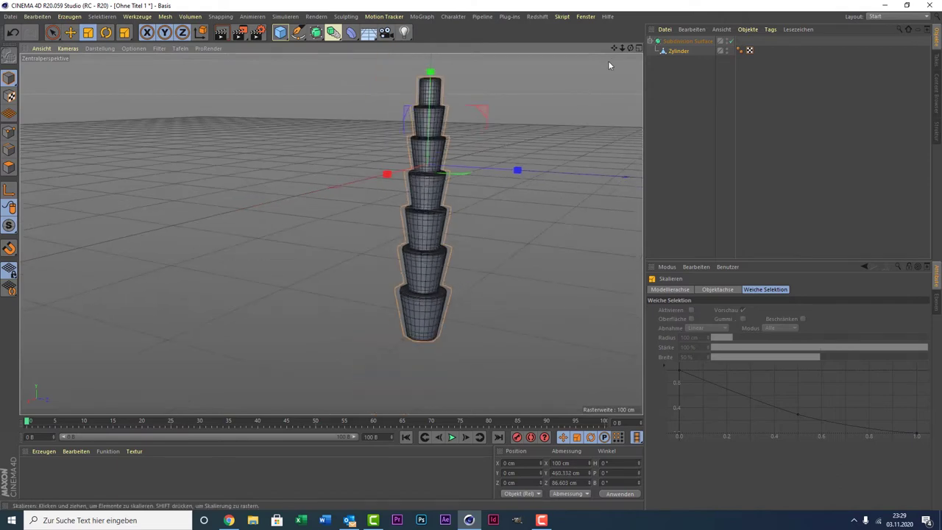
mouse_move(332, 234)
left_mouse_down("alt")
mouse_move(383, 243)
mouse_move(335, 217)
left_mouse_up("alt")
- Rename the Subdivision Surface to 'Stamm' and hide the Zylinder in the viewport
left_click(745, 122)
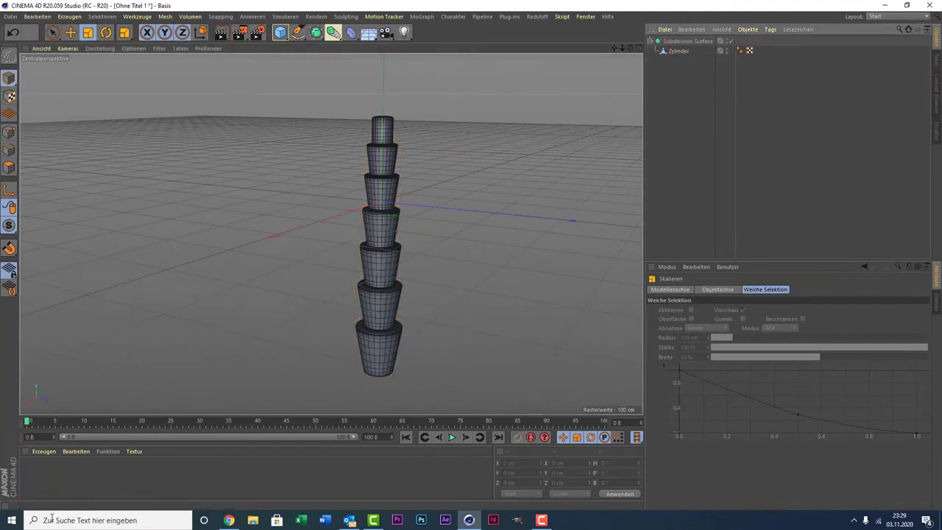
double_click(697, 42)
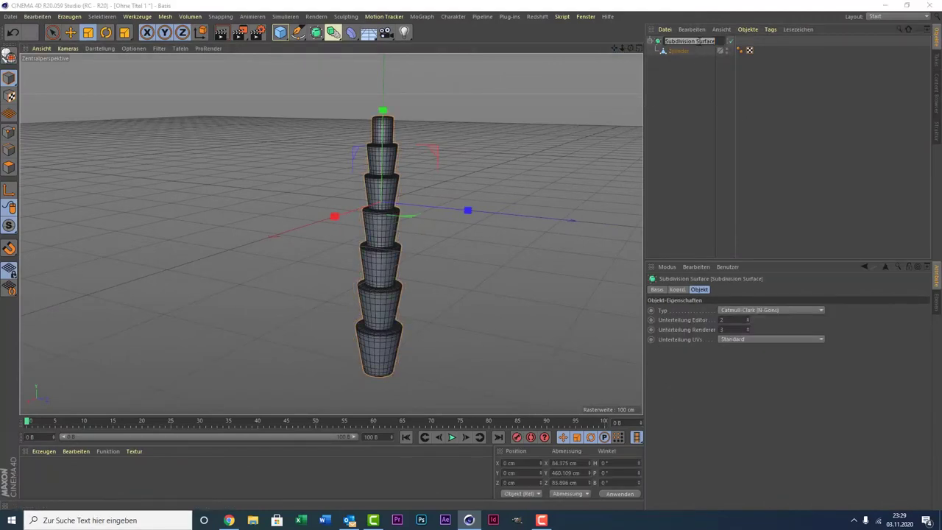
type("Stamm")
key("Return")
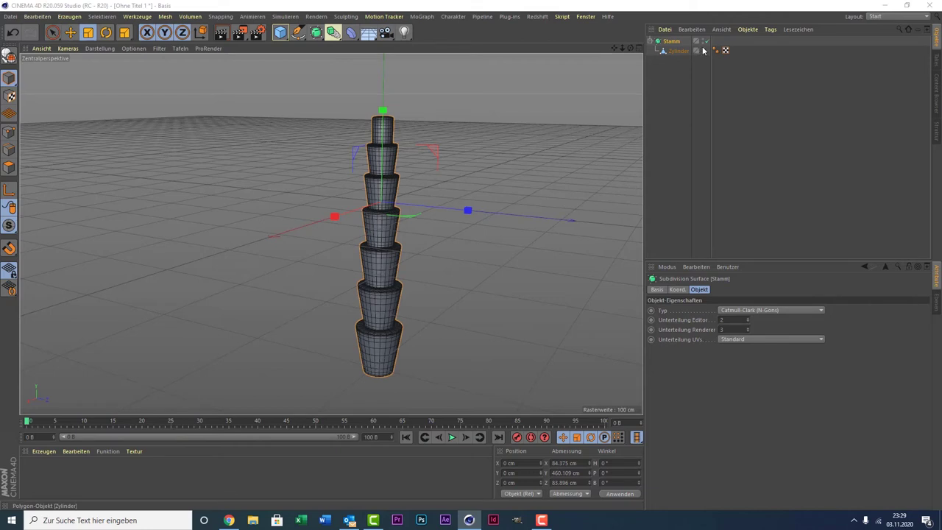
left_click(698, 49)
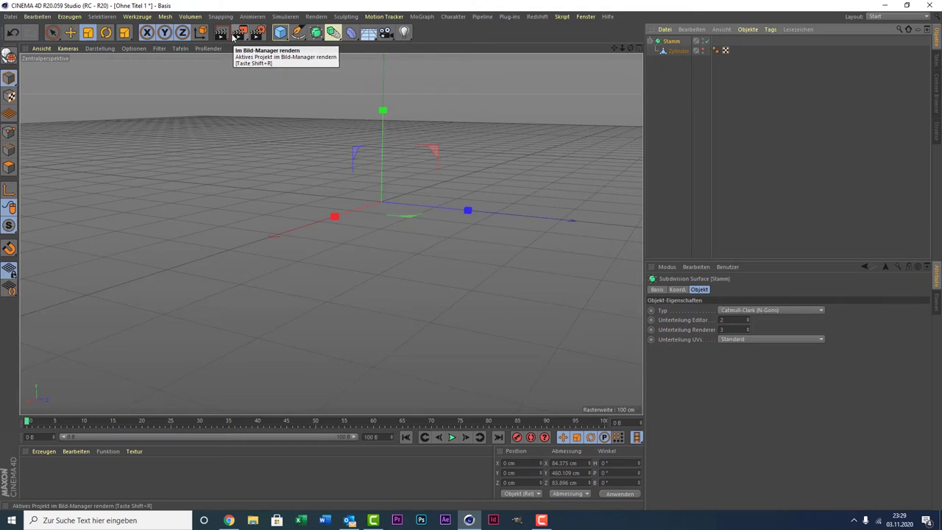
- Add a 100 cm Kugel sphere with 12 segments and show its Koord. values
left_click(279, 32)
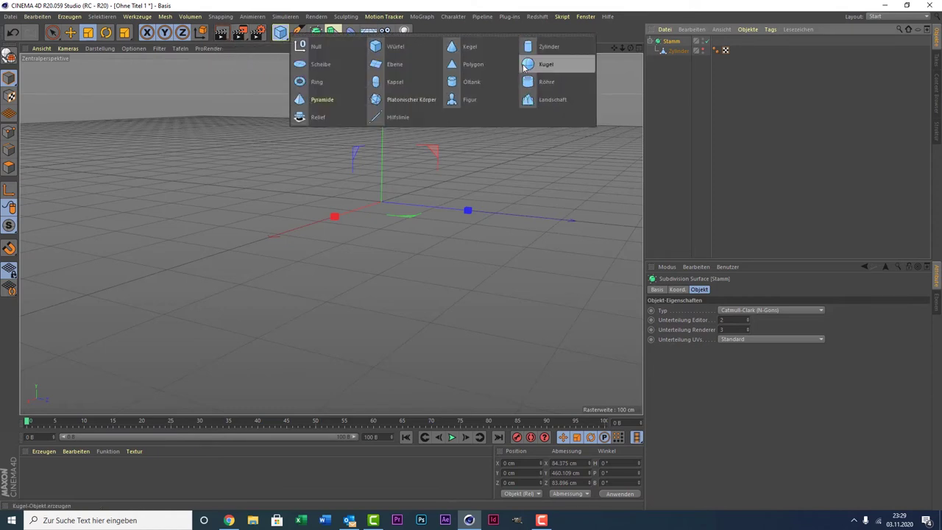
left_click(530, 64)
double_click(719, 321)
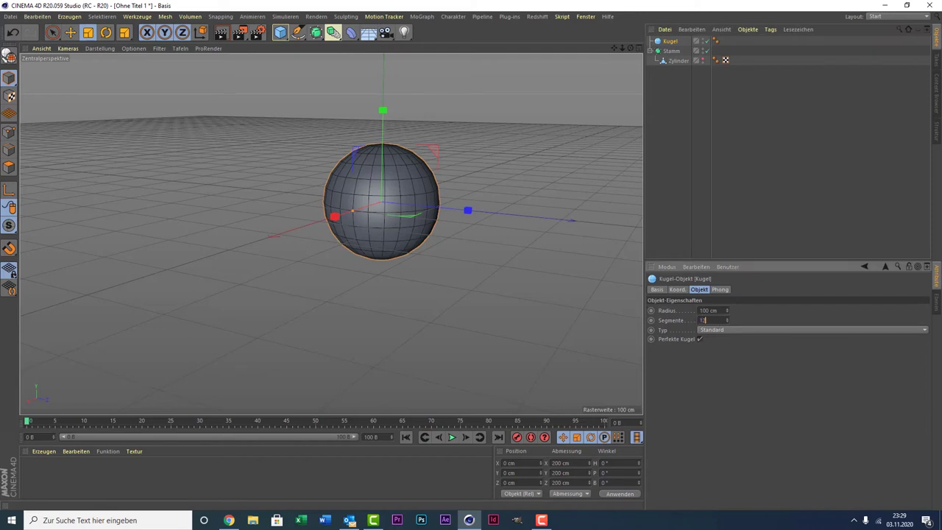
type("2")
key("Return")
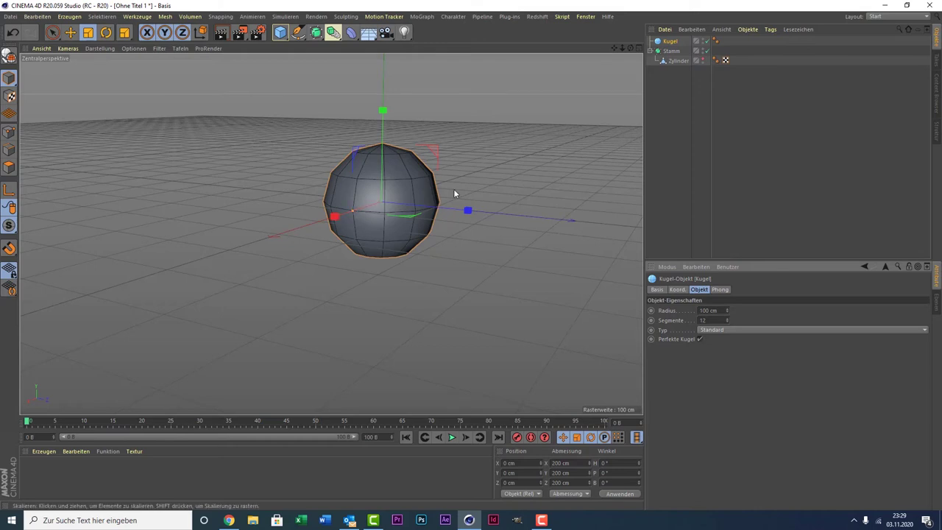
left_click(678, 290)
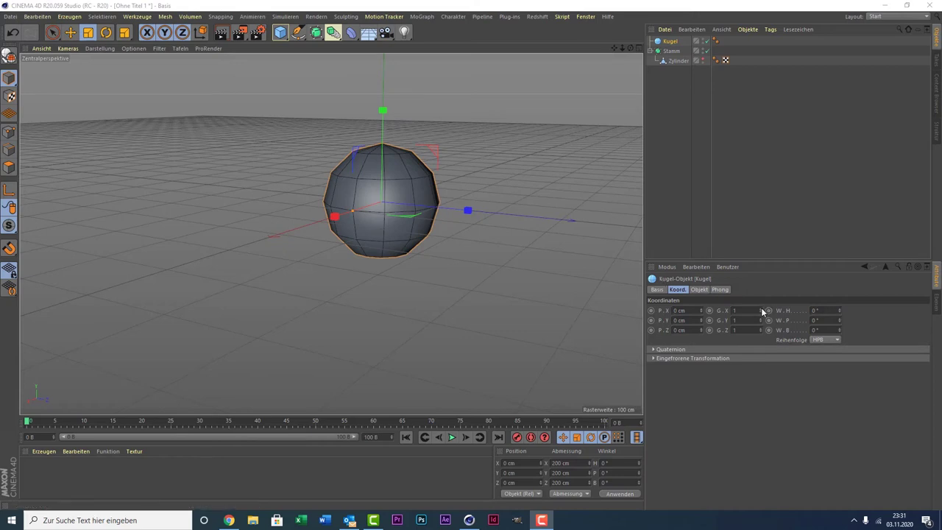
- Scale the Kugel to 1.01 × 1.41 × 0.79 into an egg and make it editable
left_click_drag(761, 311, 780, 311)
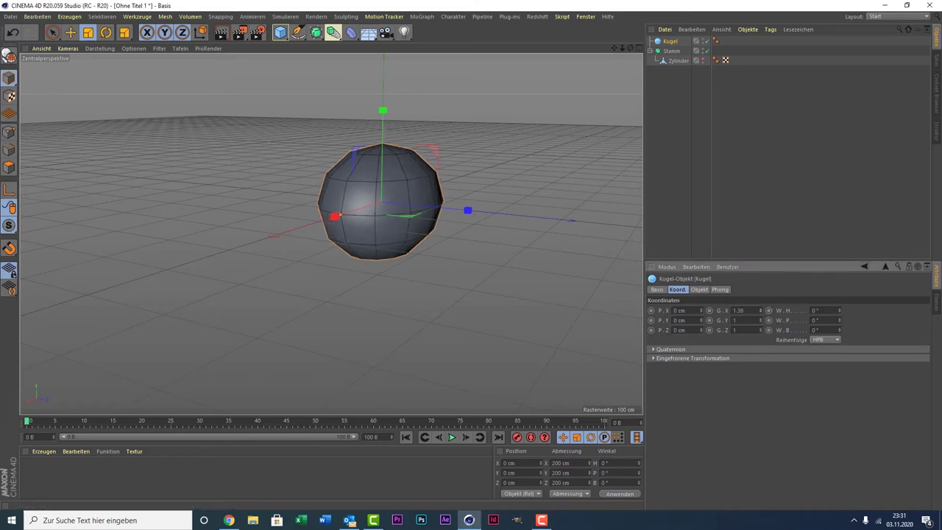
key("ctrl+z")
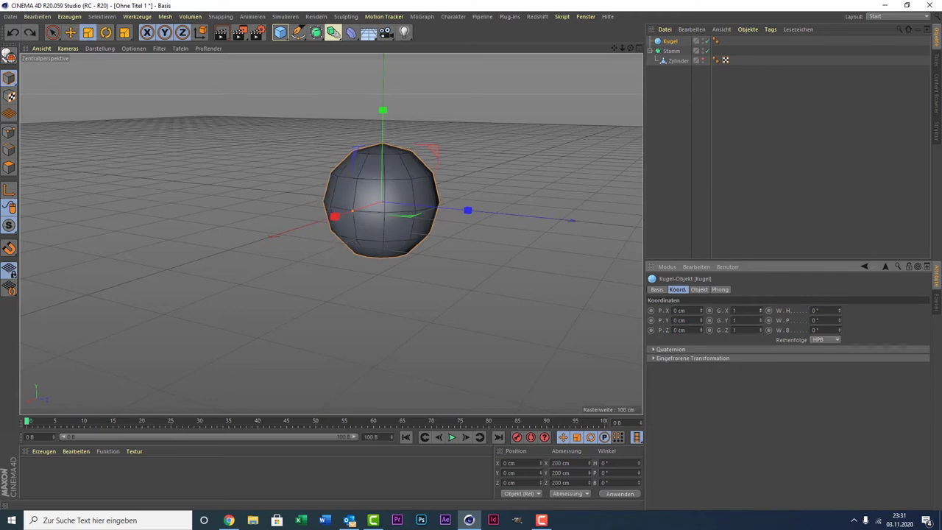
mouse_move(762, 321)
left_mouse_down()
mouse_move(780, 321)
mouse_move(765, 320)
left_mouse_up()
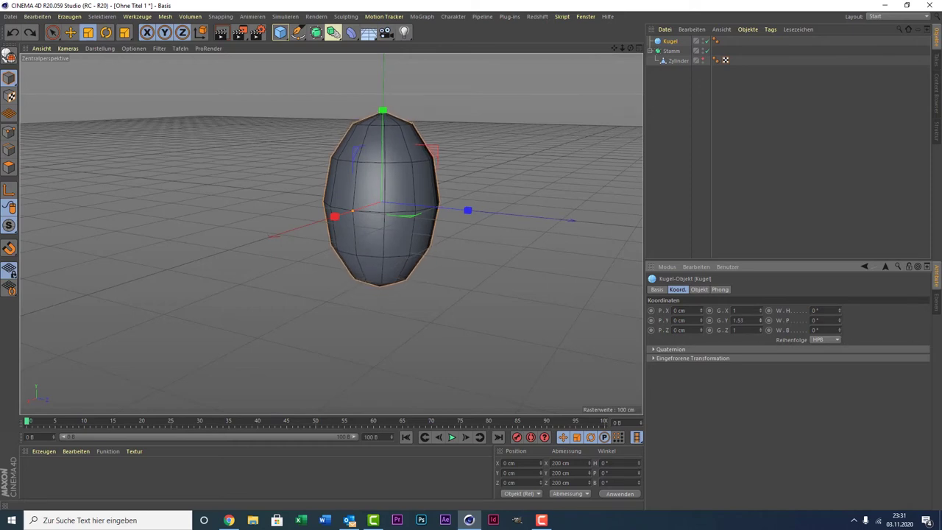
left_click_drag(761, 329, 763, 330)
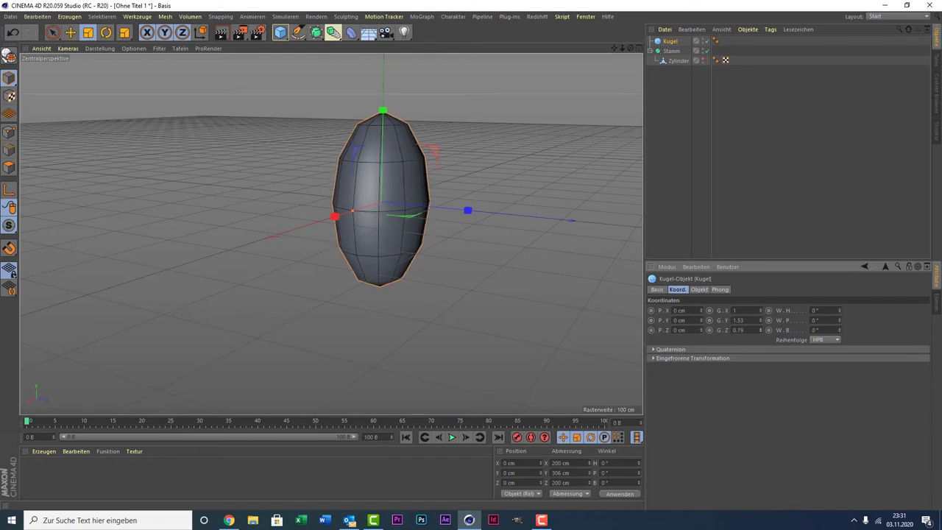
scroll(404, 246, "up", 3)
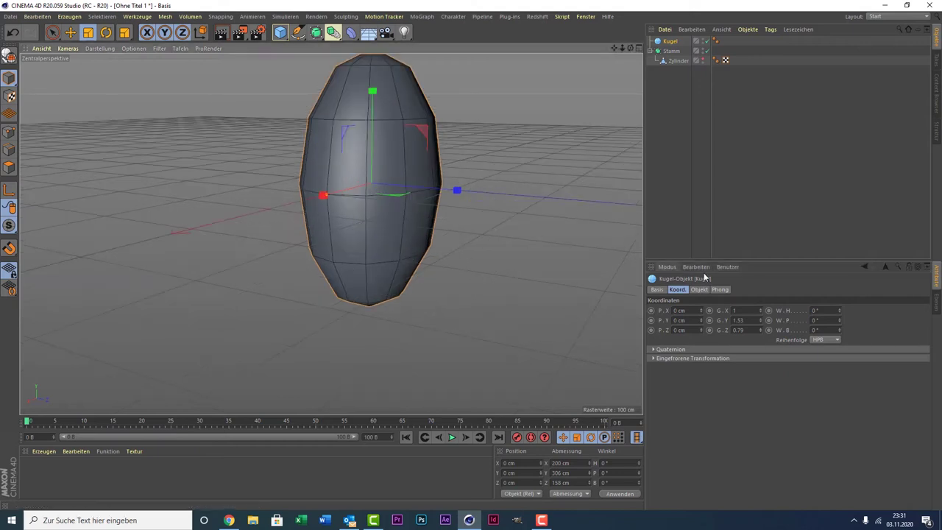
left_click_drag(614, 47, 617, 83)
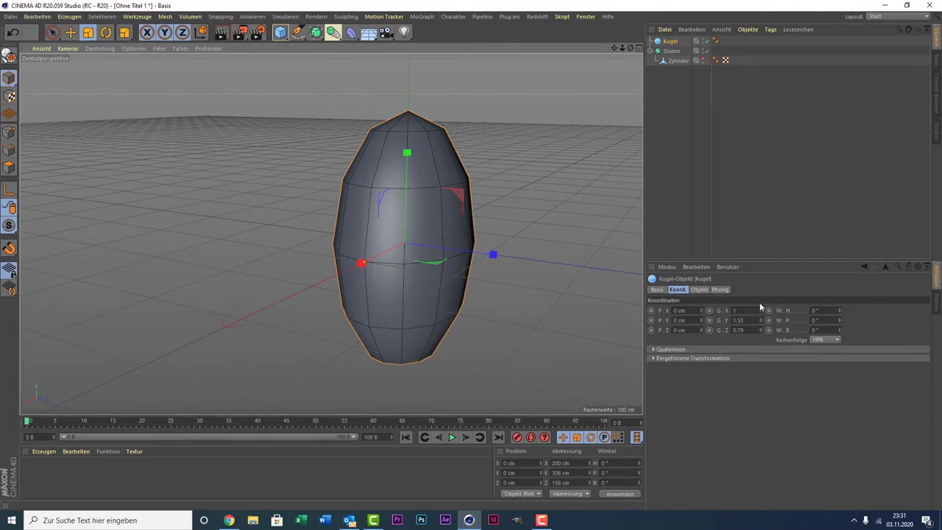
mouse_move(760, 310)
left_mouse_down()
mouse_move(760, 298)
mouse_move(760, 322)
left_mouse_up()
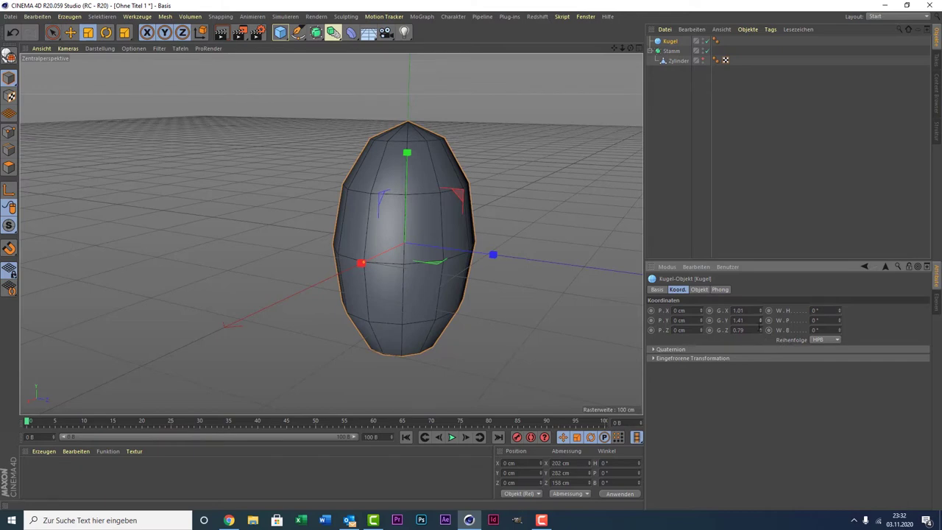
left_click_drag(760, 330, 762, 333)
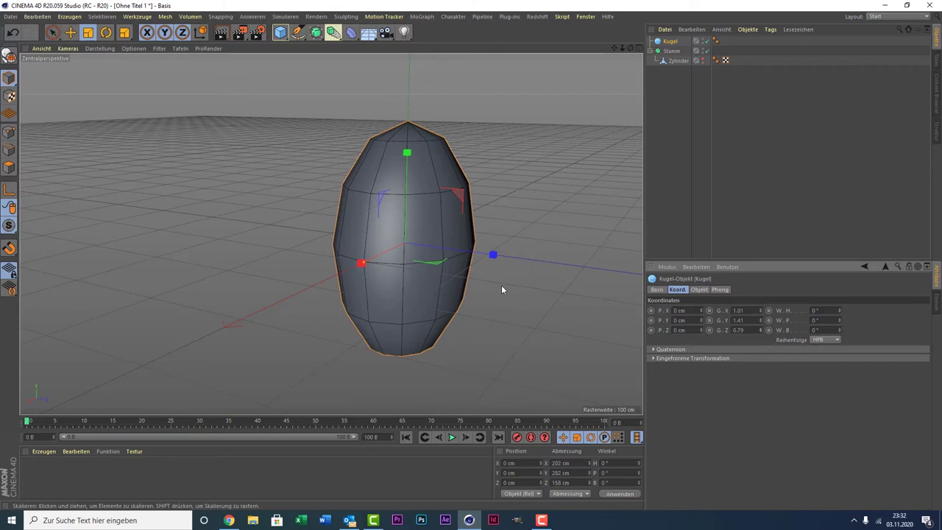
key("c")
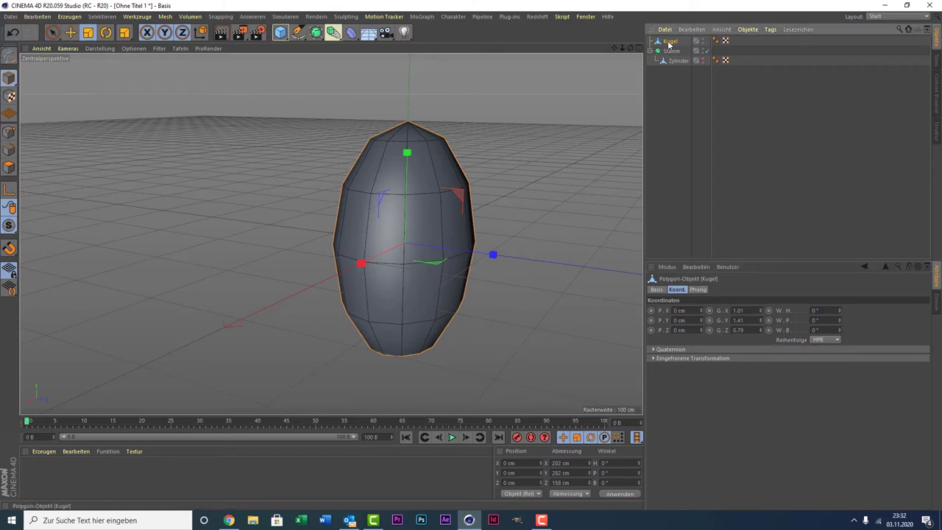
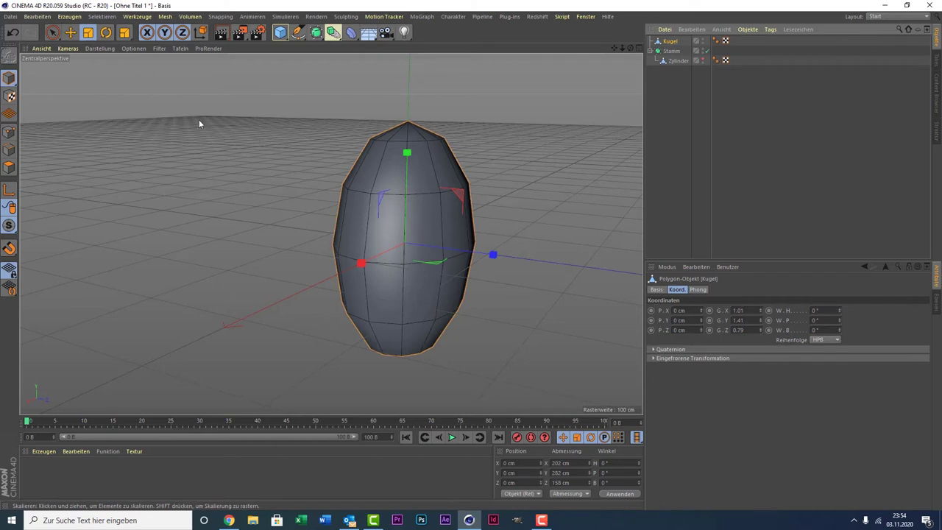
- With Live Selection in Polygon mode, paint a vertical strip of faces down the egg
left_click(52, 32)
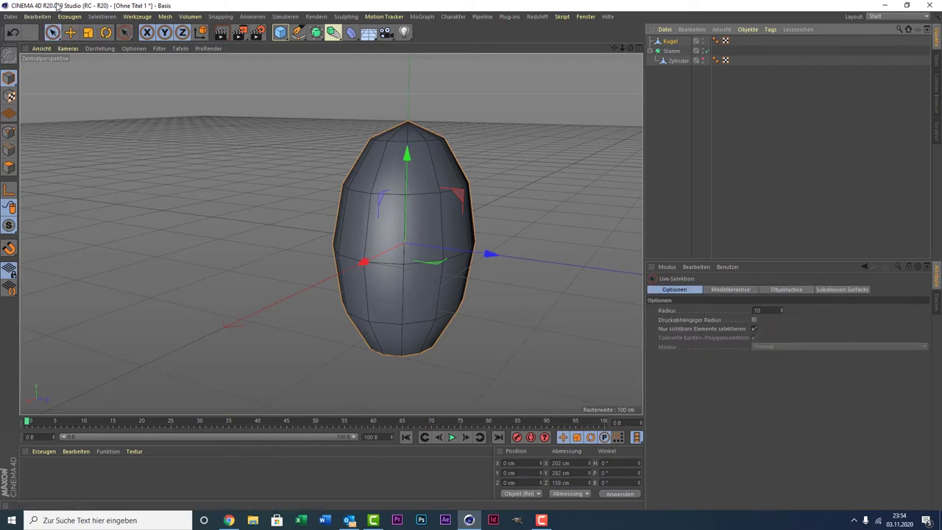
left_click(9, 168)
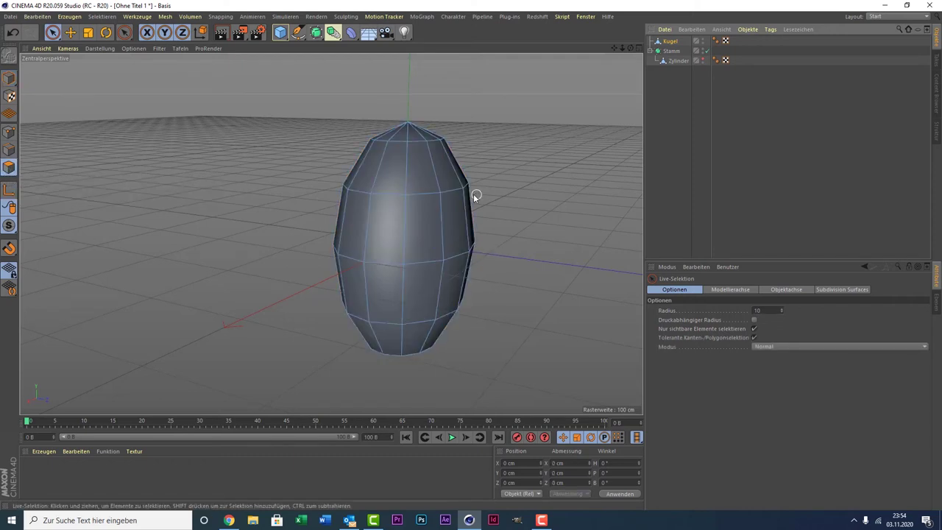
left_click(405, 131)
left_click_drag(409, 193, 397, 359)
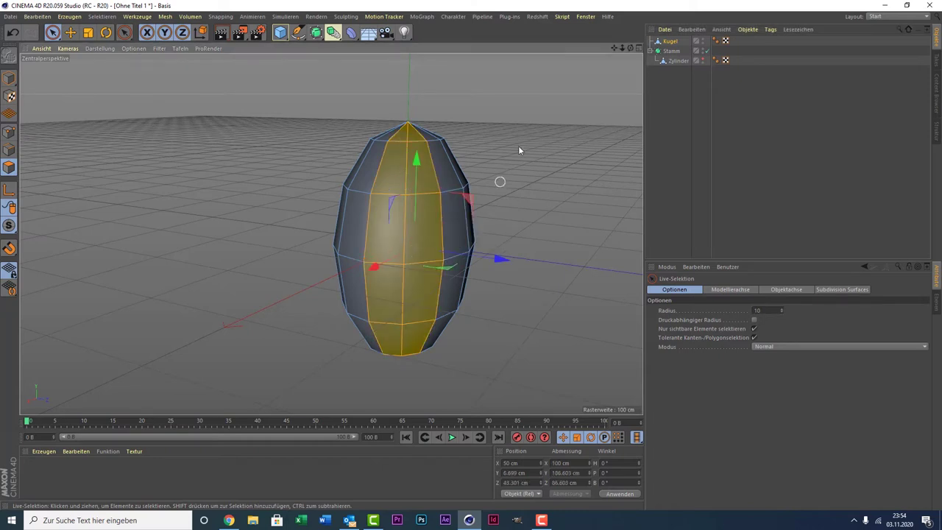
left_click_drag(631, 49, 332, 233)
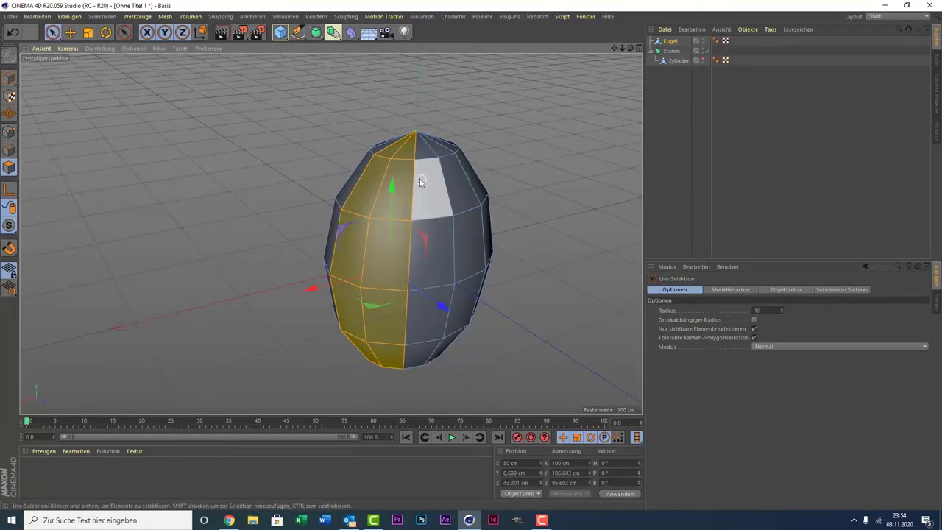
left_click(423, 161)
left_click_drag(422, 160, 440, 343)
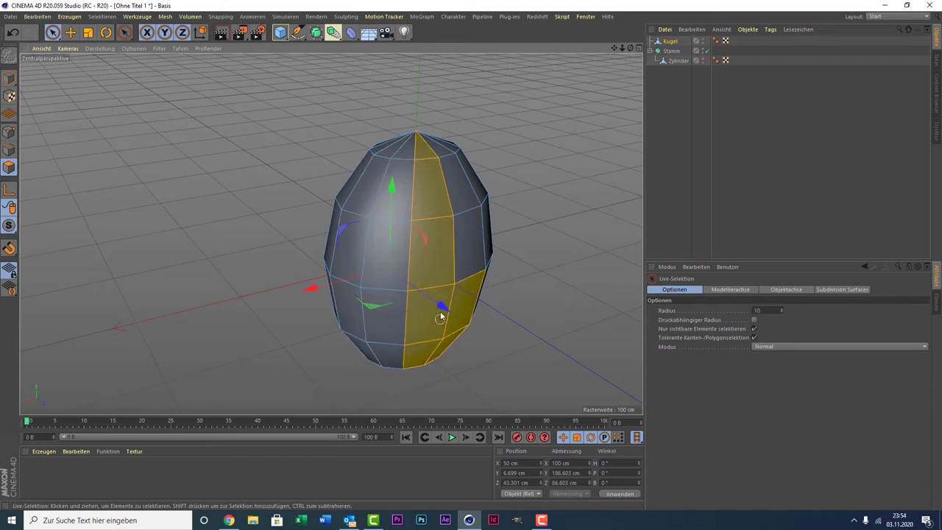
left_click_drag(440, 343, 449, 162)
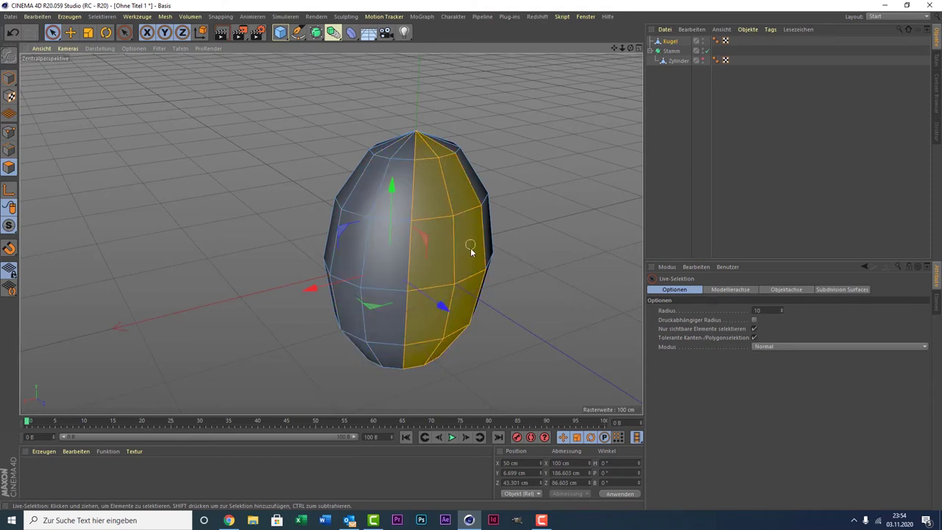
- Reselect the middle strip from the bottom tip up to the apex polygon
left_click_drag(487, 295, 518, 185, "alt")
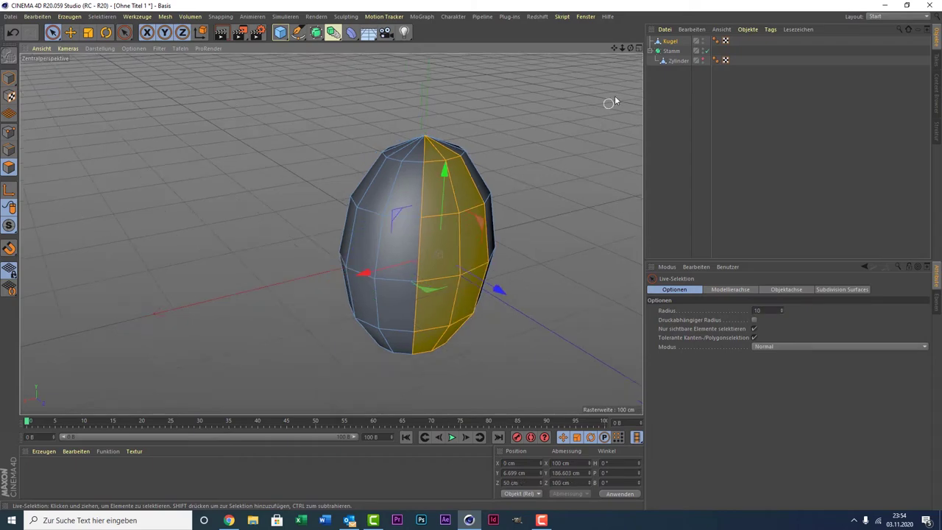
left_click_drag(630, 48, 611, 66)
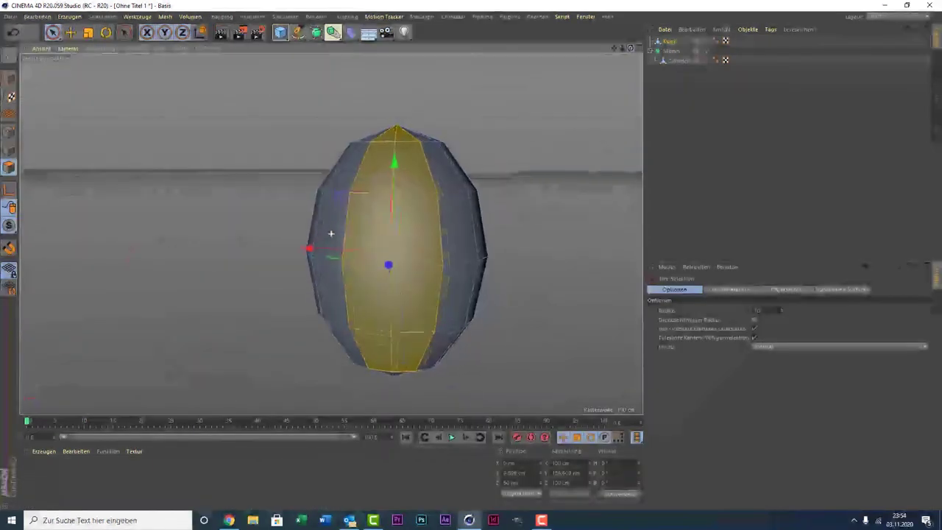
left_click_drag(331, 233, 331, 234, "alt")
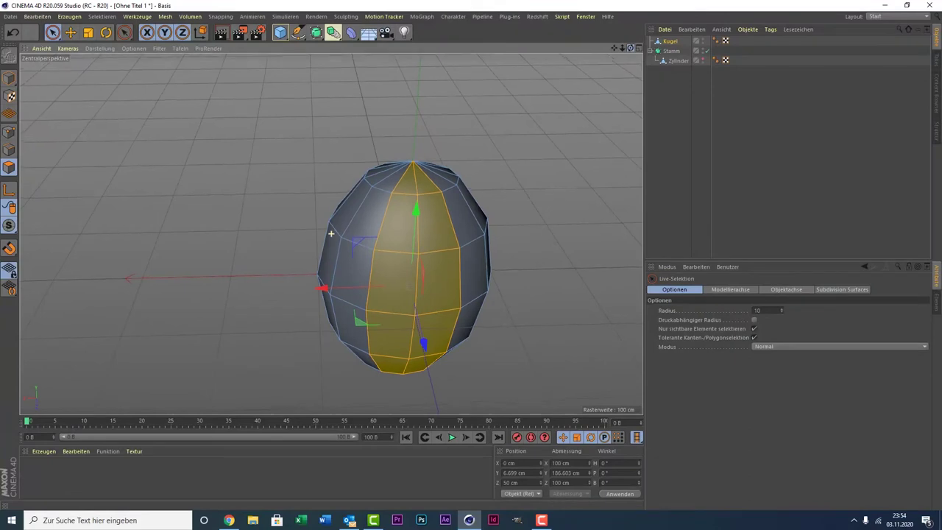
left_click(403, 325)
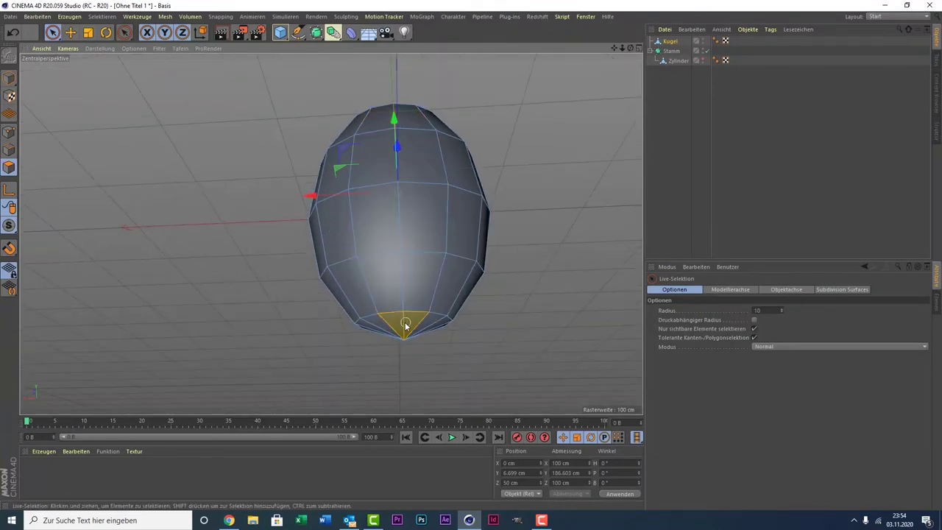
left_click_drag(403, 325, 394, 114)
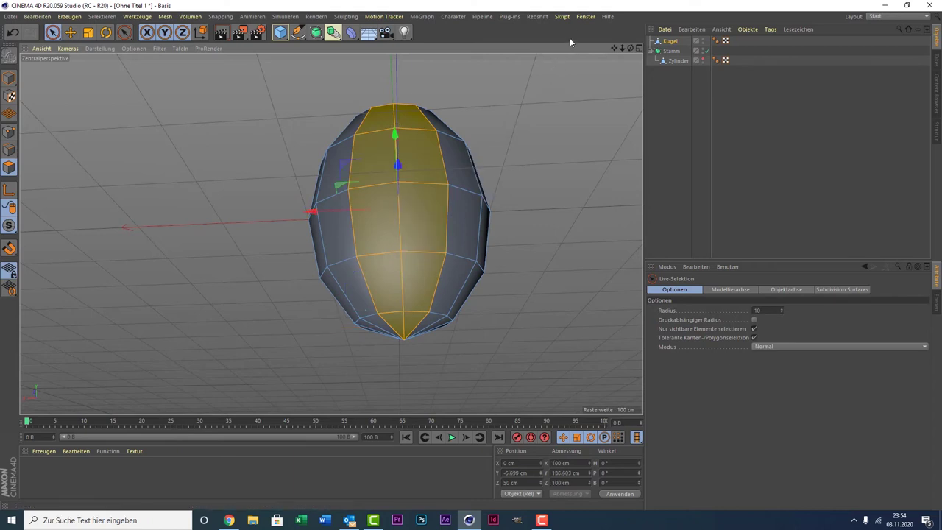
mouse_move(614, 48)
left_mouse_down()
mouse_move(624, 52)
mouse_move(330, 234)
mouse_move(474, 144)
left_mouse_up()
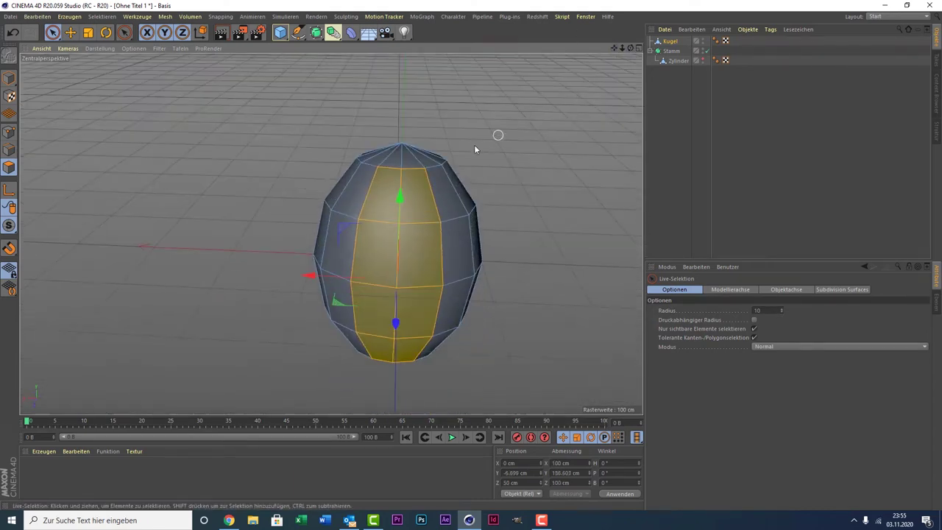
left_click(401, 160, "shift")
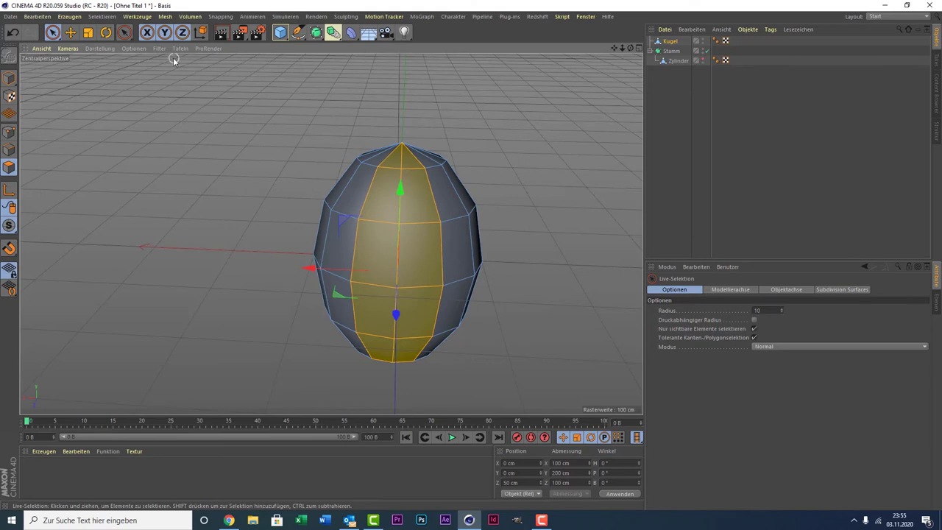
- Invert the selection and delete the outer faces, keeping only the middle strip
left_click(102, 16)
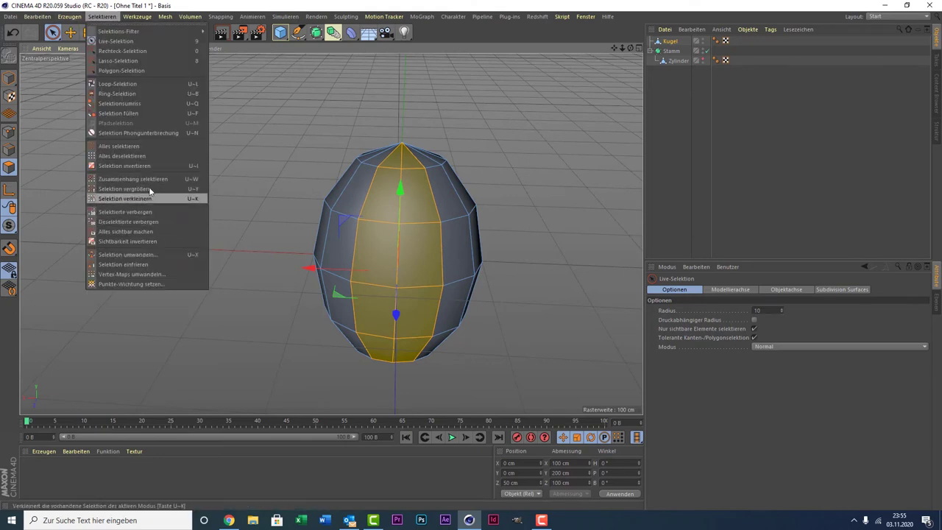
left_click(128, 165)
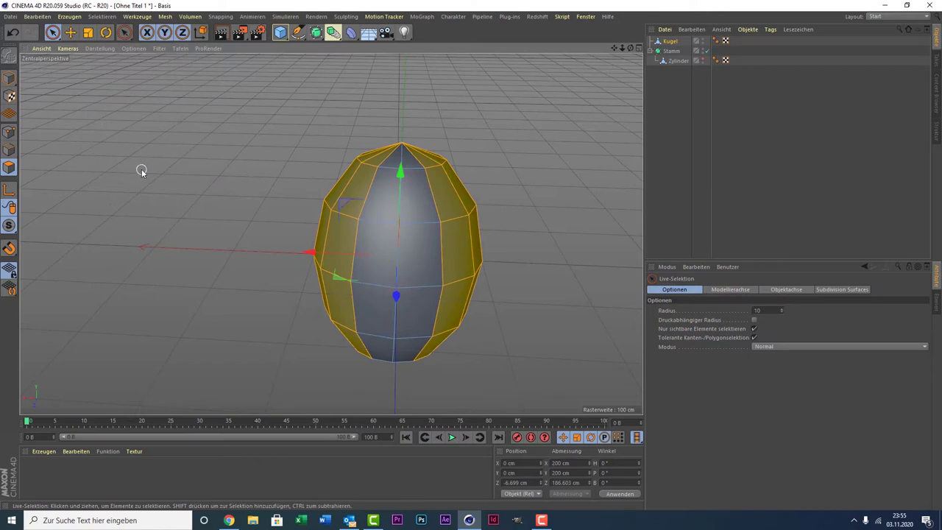
key("Delete")
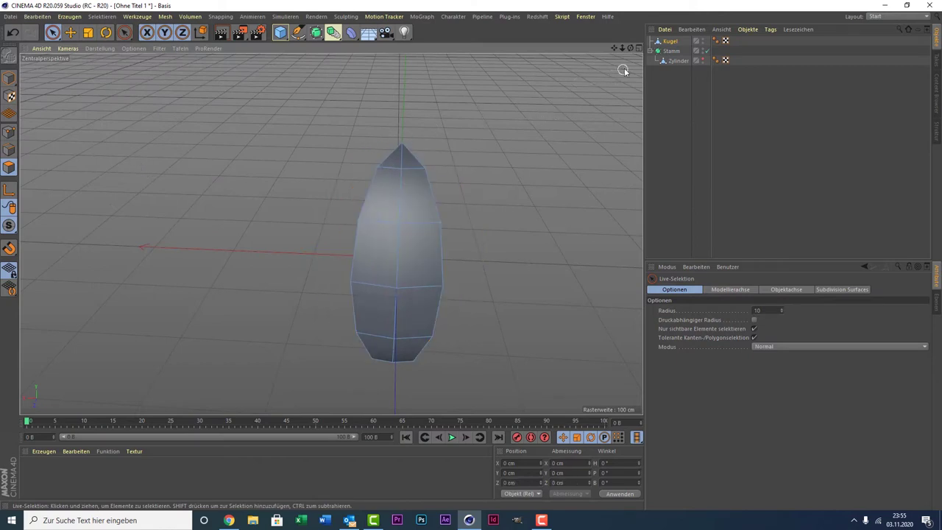
left_click_drag(627, 45, 331, 233)
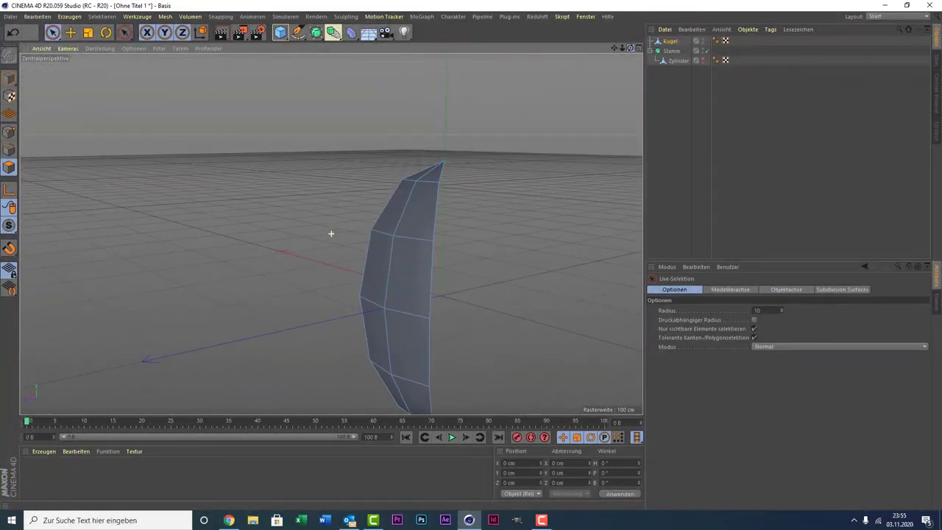
left_click_drag(331, 233, 332, 233)
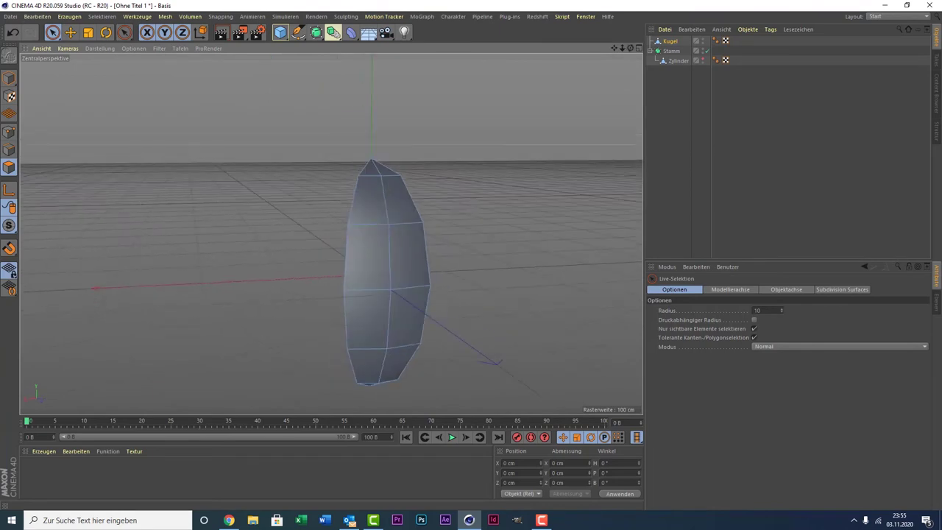
key("ctrl+z")
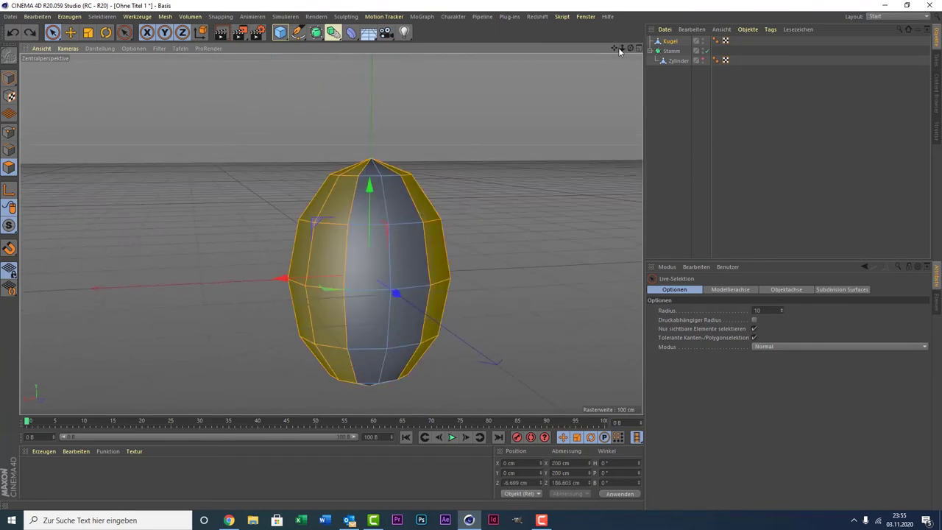
left_click_drag(630, 48, 331, 234)
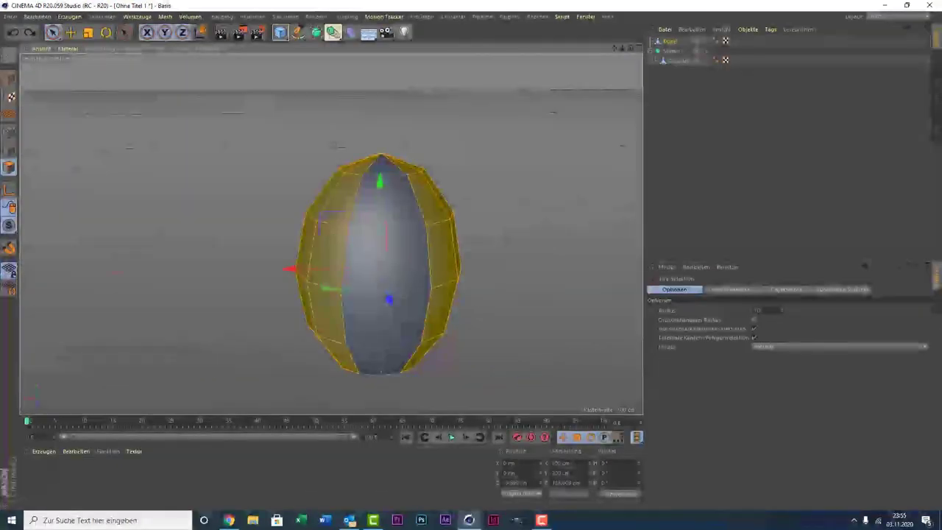
left_click(612, 78)
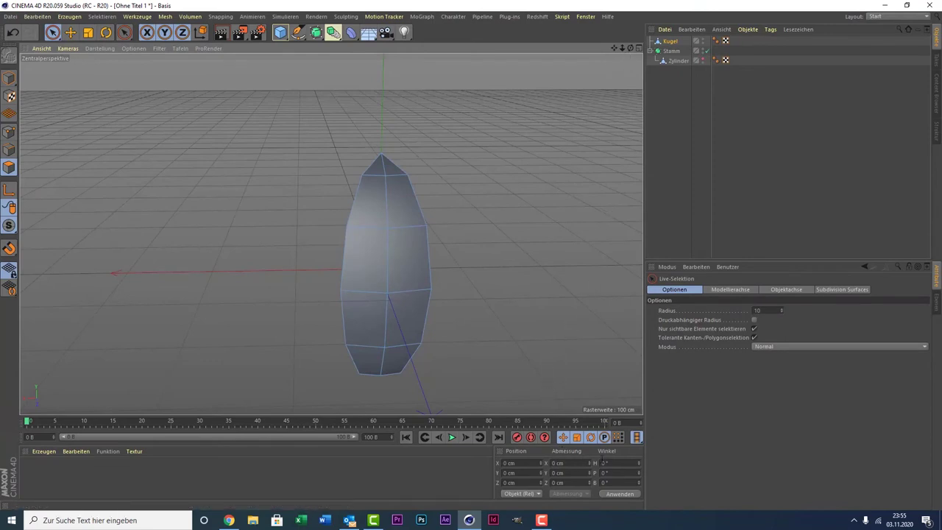
- Set the leaf's P rotation to 90° so it lies flat
key("ctrl+z")
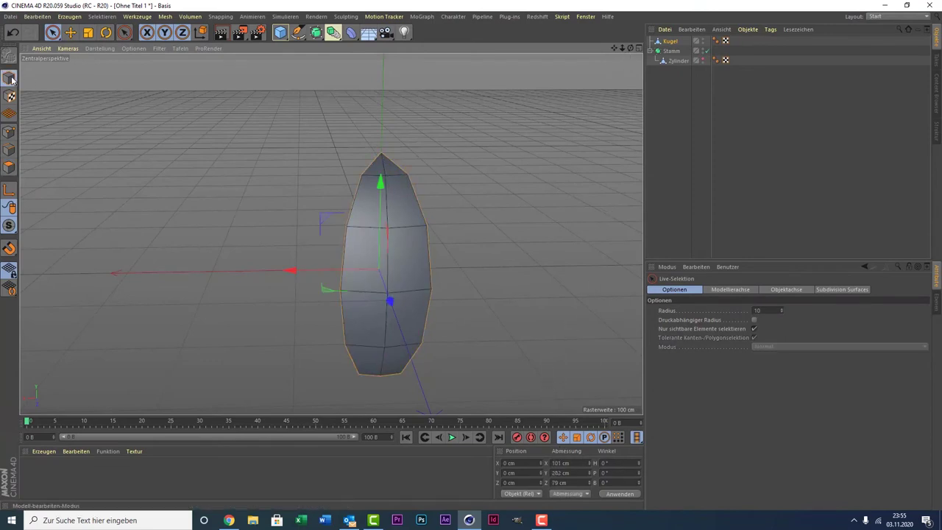
left_click(618, 472)
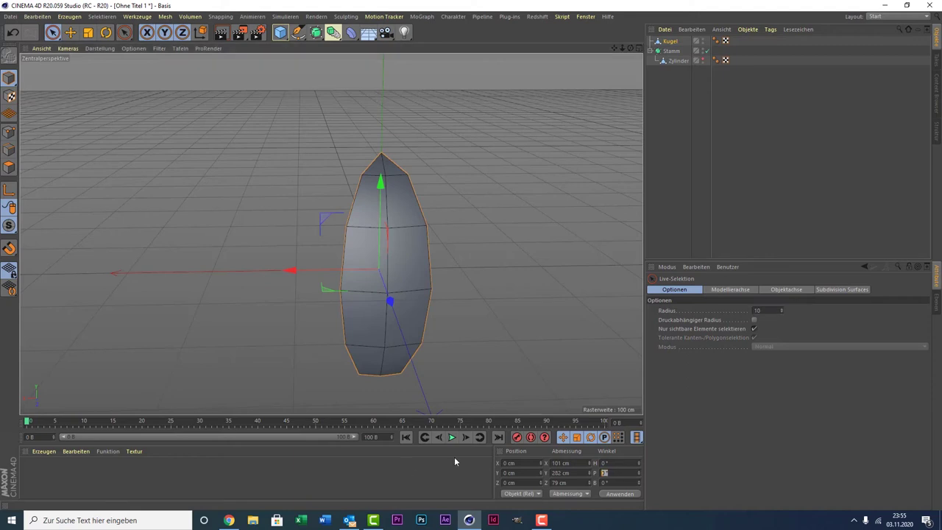
type("90")
key("Return")
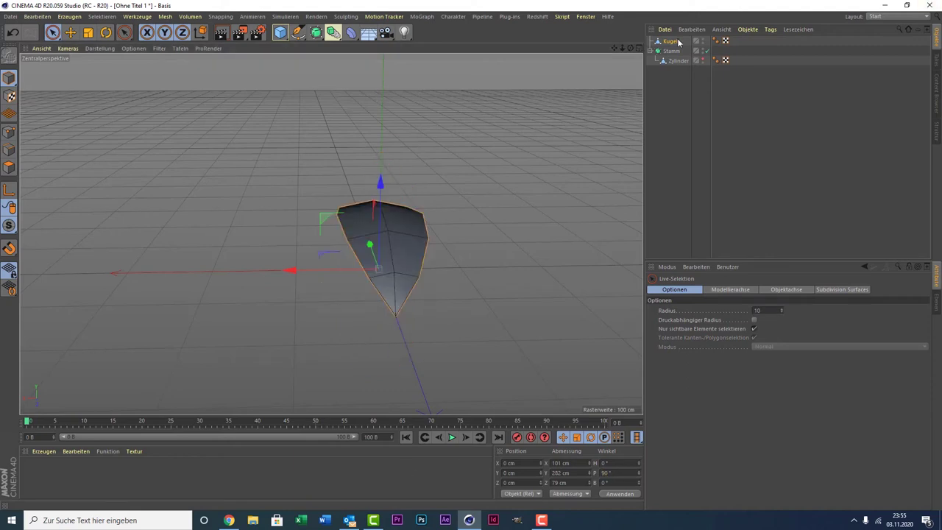
mouse_move(630, 47)
left_mouse_down()
mouse_move(589, 66)
mouse_move(538, 59)
left_mouse_up()
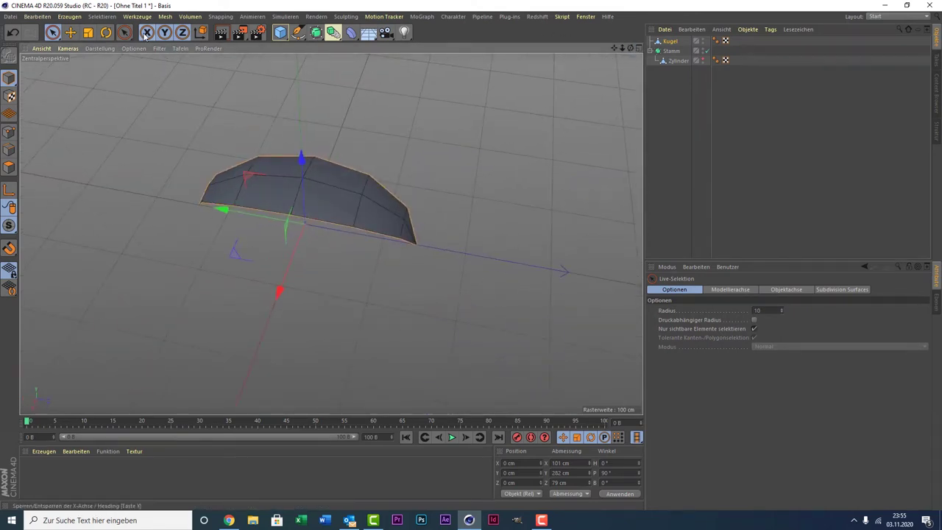
- In Point mode, pull the leaf's tip point outward along X
left_click(8, 150)
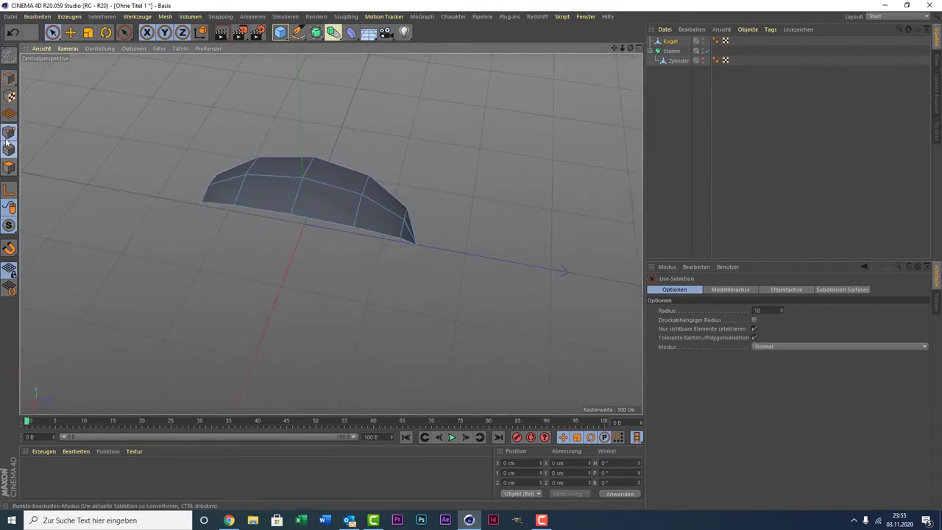
left_click(417, 244)
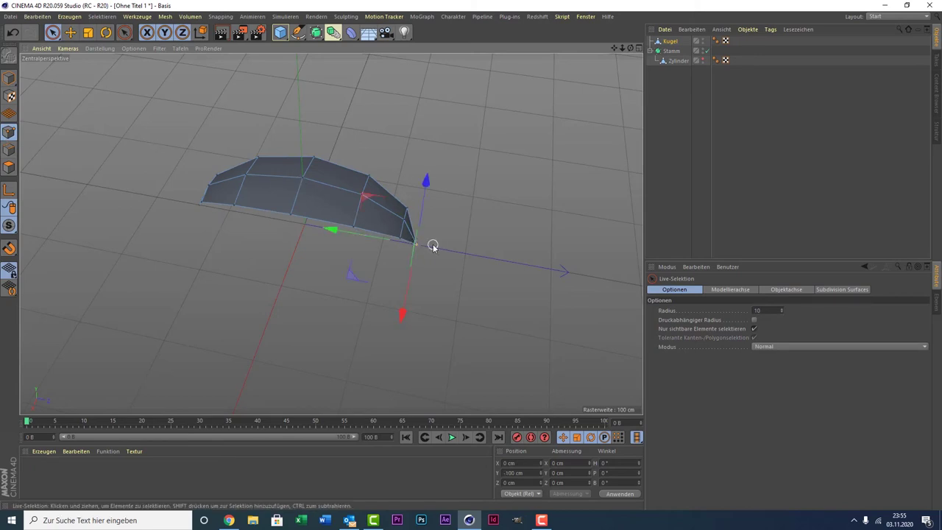
mouse_move(347, 235)
left_mouse_down()
mouse_move(390, 239)
mouse_move(379, 236)
left_mouse_up()
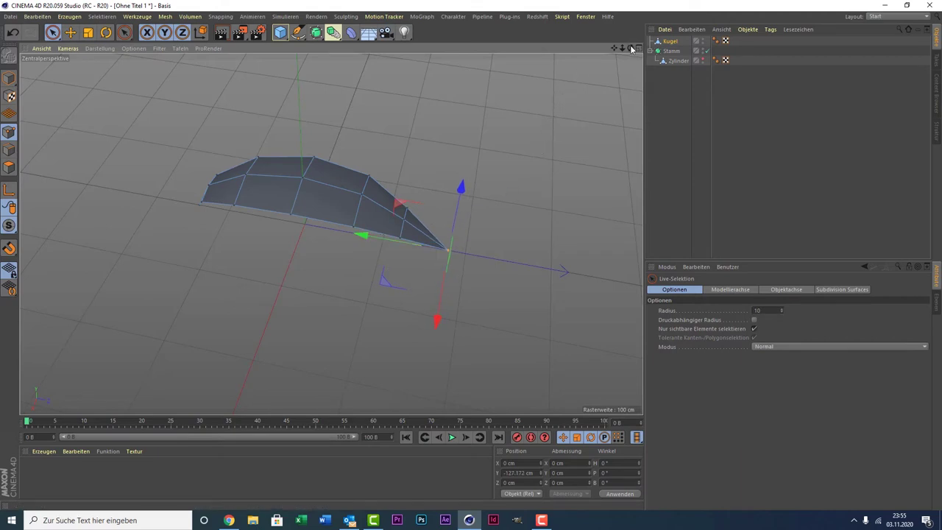
left_click_drag(632, 49, 631, 30)
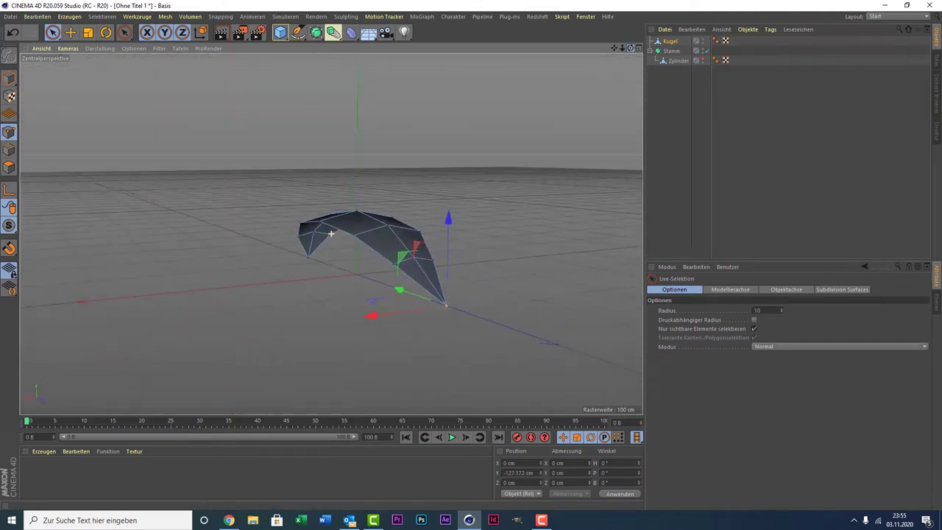
left_click_drag(331, 233, 231, 260)
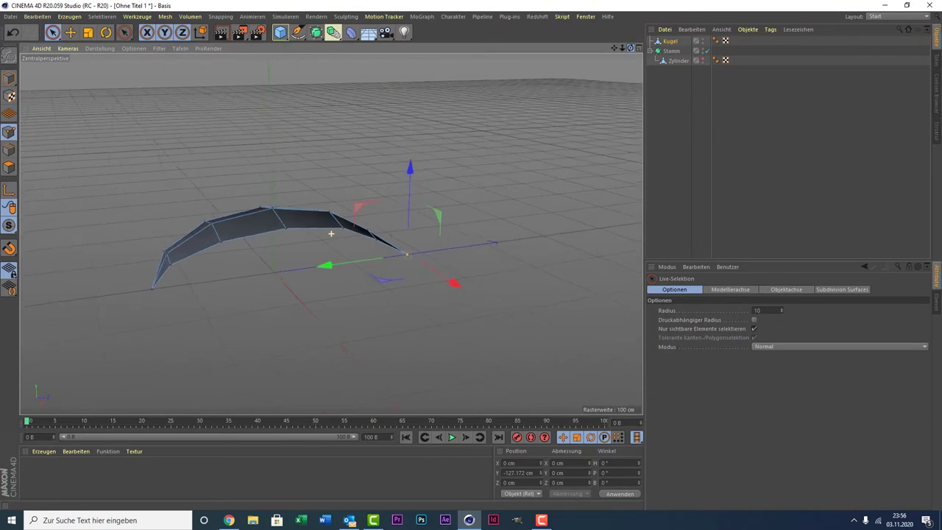
- Drag the leaf's left tip point farther outward, then switch to Polygon mode
left_click(150, 286)
left_click(155, 295)
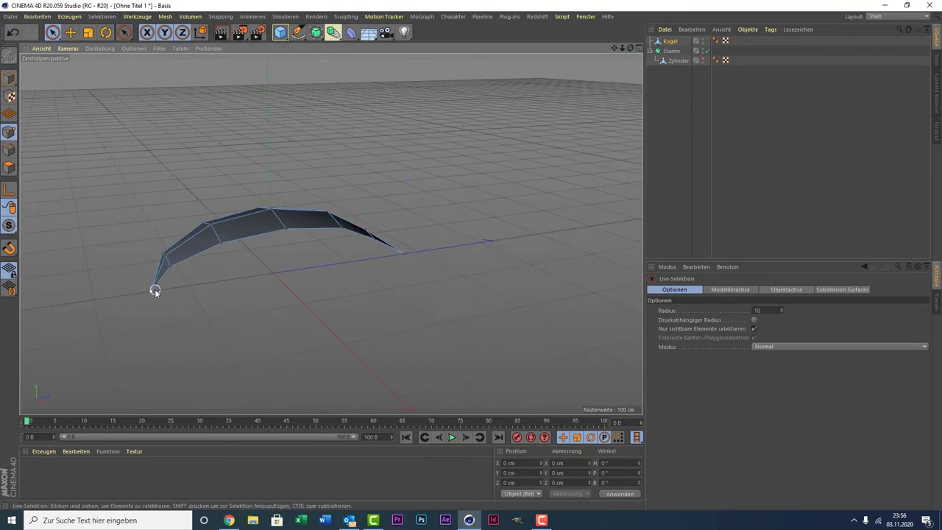
left_click(146, 289)
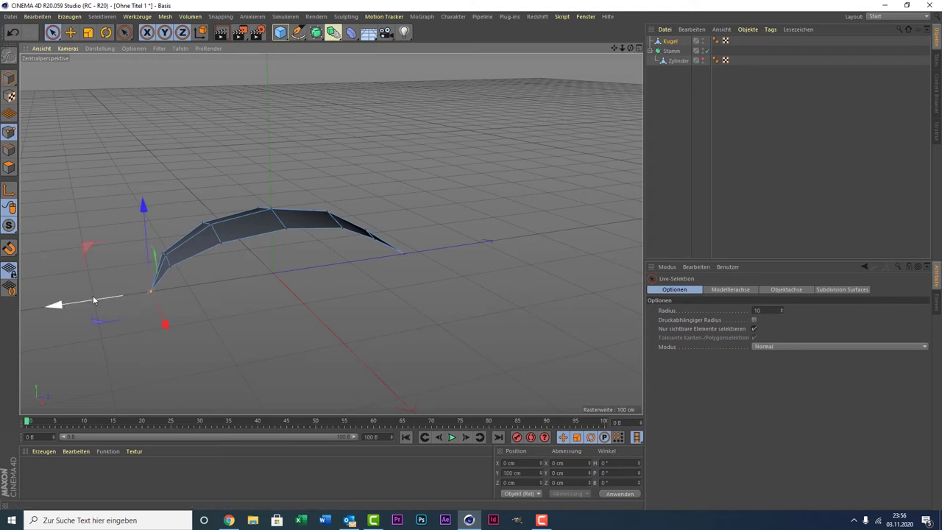
left_click_drag(93, 300, 59, 297)
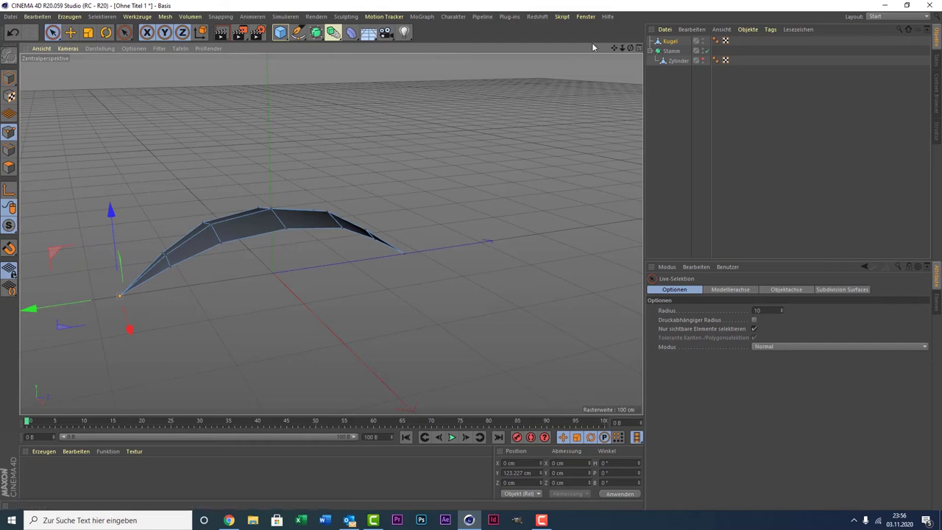
left_click_drag(632, 49, 331, 233)
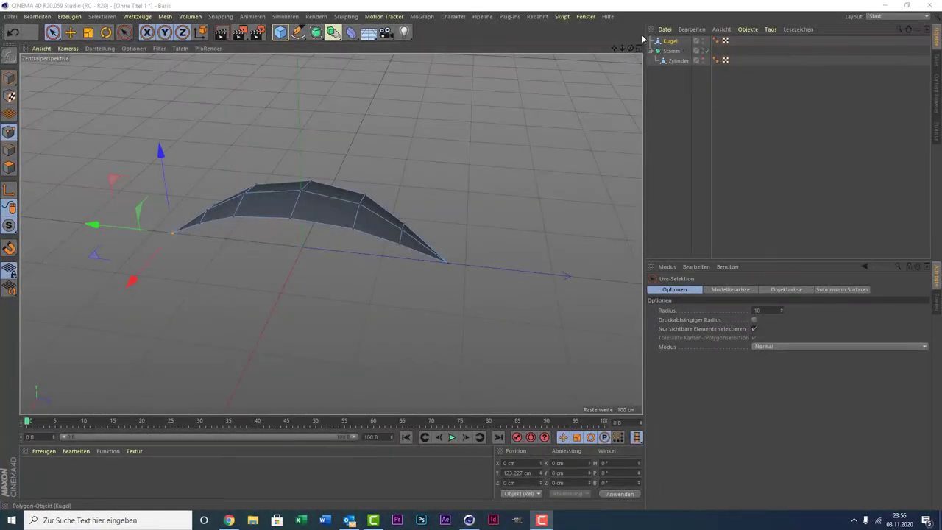
left_click_drag(630, 48, 648, 59)
left_click_drag(331, 233, 318, 235)
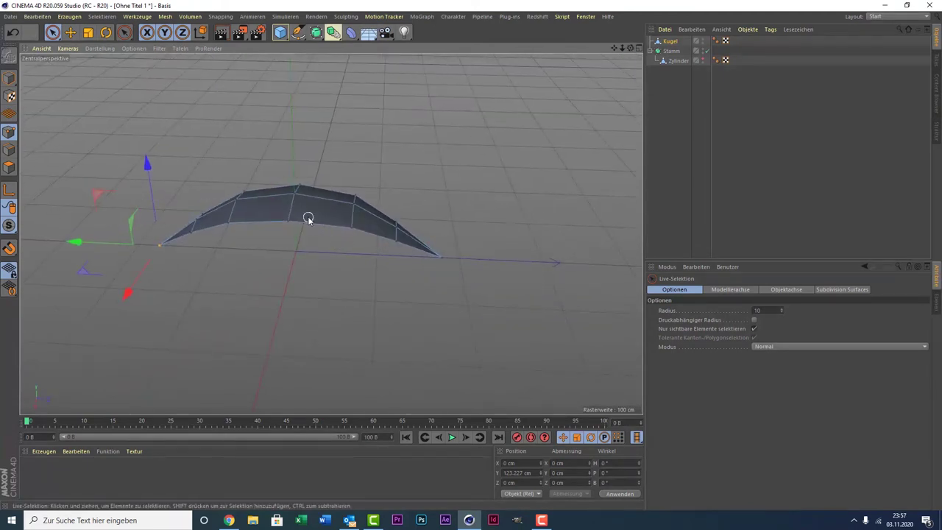
left_click(308, 219)
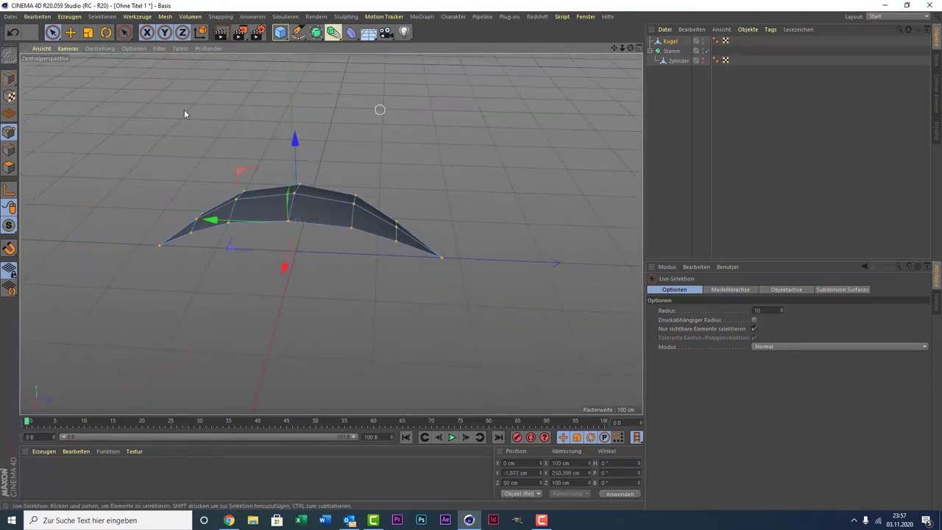
left_click(8, 168)
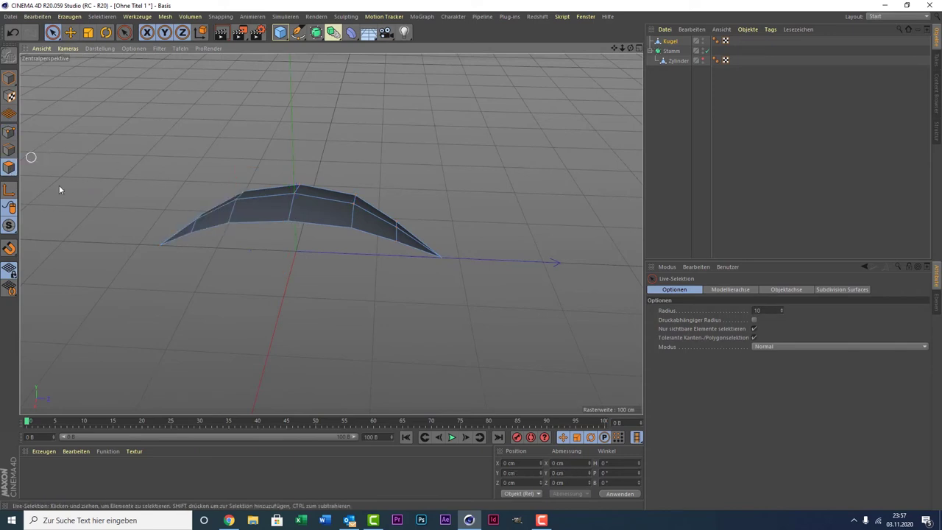
- Select all leaf polygons and extrude them with an offset of about 10.3 cm
key("ctrl+a")
right_click(245, 170)
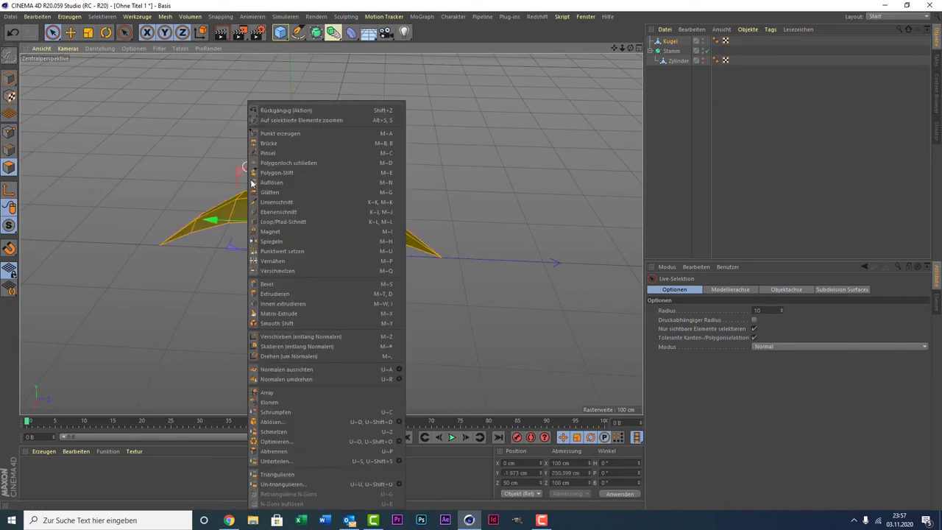
left_click(308, 295)
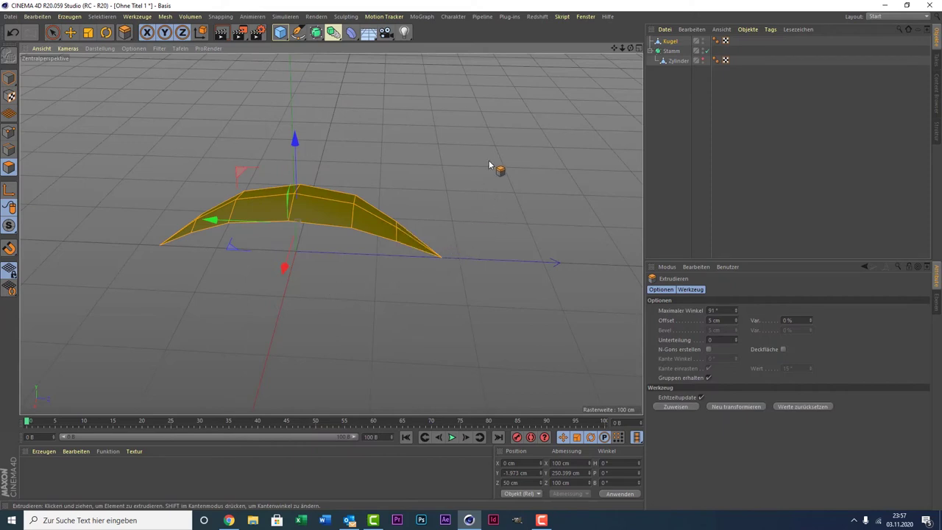
left_click_drag(497, 155, 565, 155)
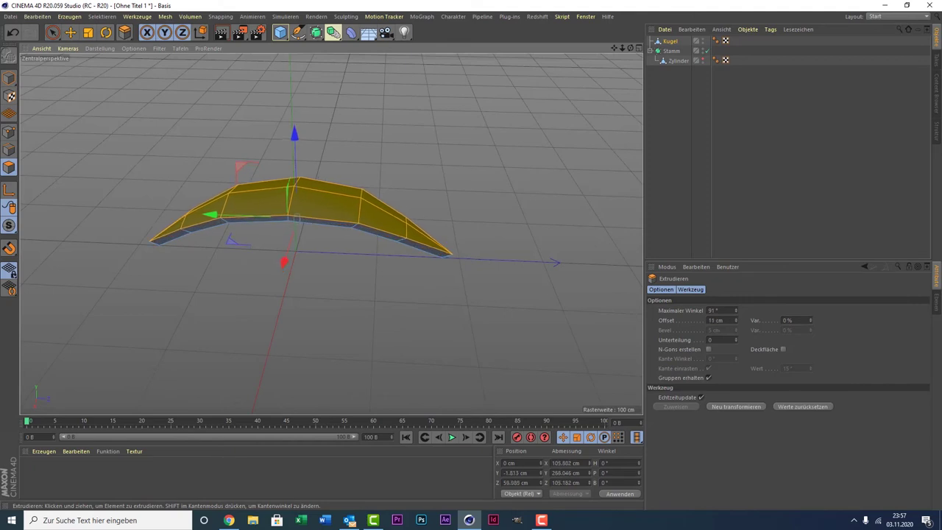
left_click_drag(565, 154, 560, 154)
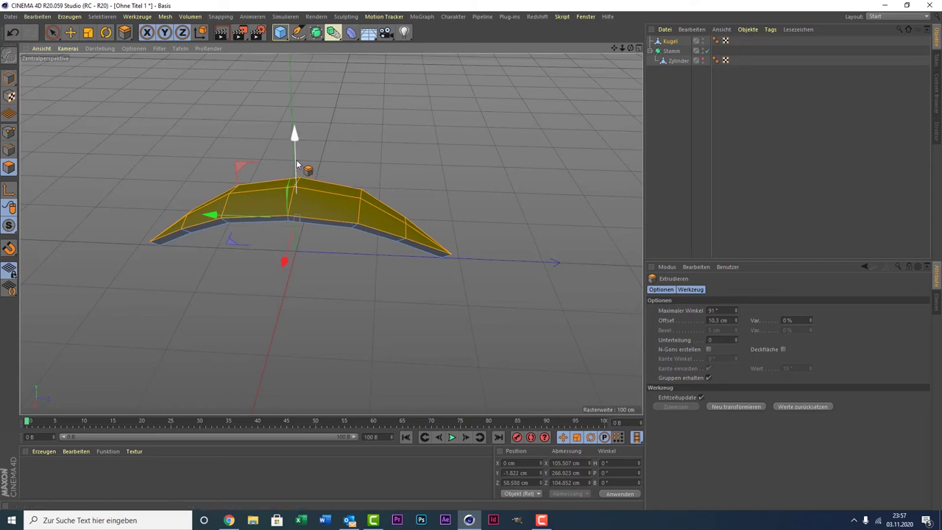
left_click_drag(297, 163, 298, 156)
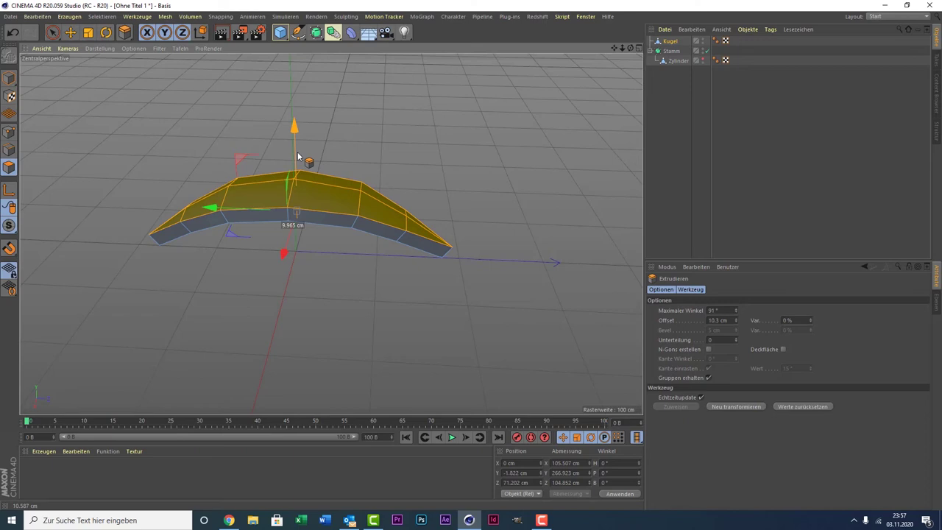
left_click_drag(298, 157, 298, 157)
scroll(316, 184, "up", 2)
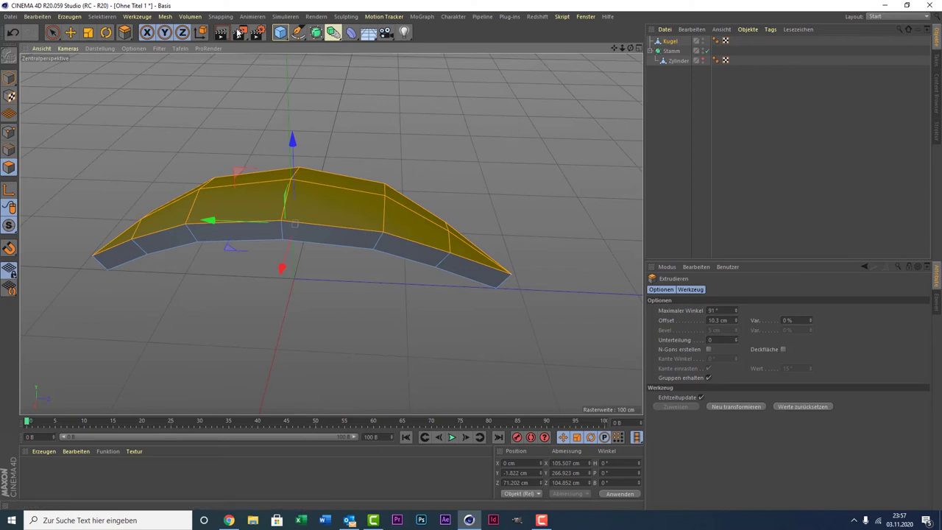
- Add a Subdivision Surface, preview Kugel inside it, then move Kugel back to the root
left_click(315, 33)
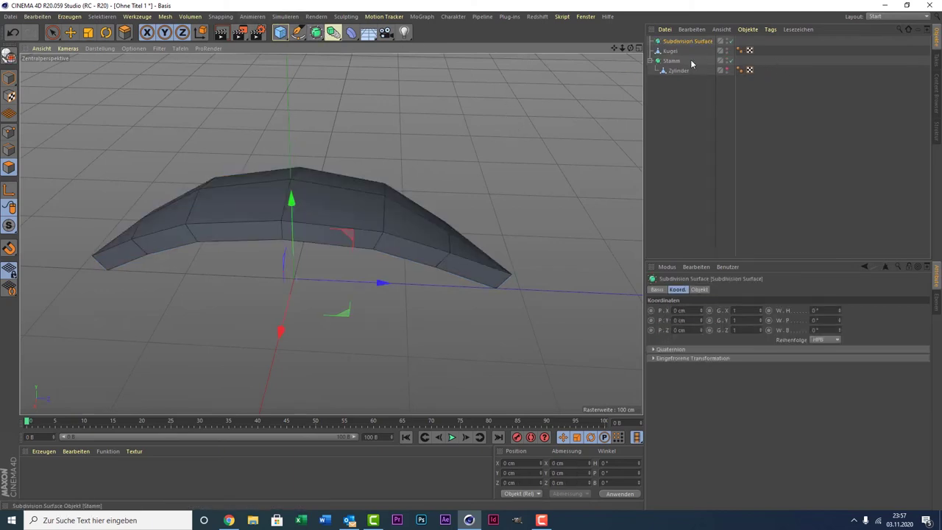
left_click(670, 52)
left_click_drag(677, 49, 683, 42)
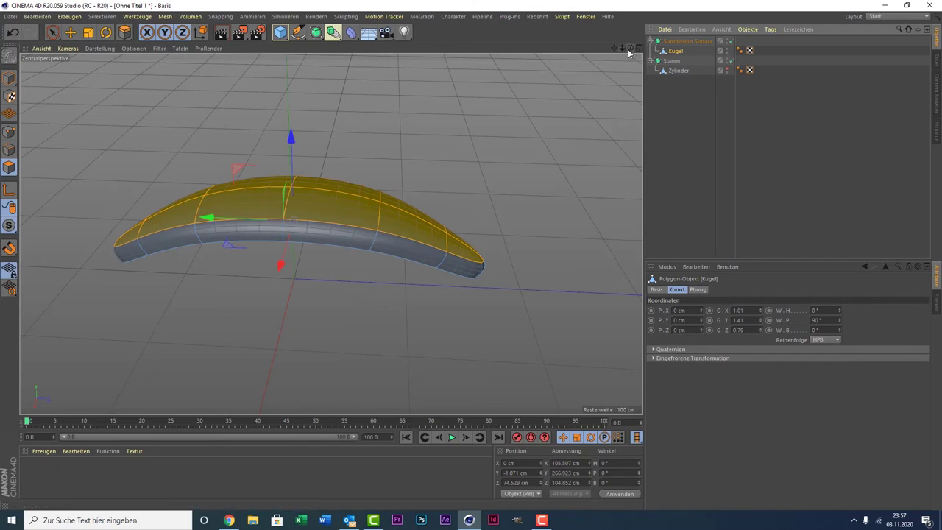
left_click_drag(332, 234, 331, 233, "alt")
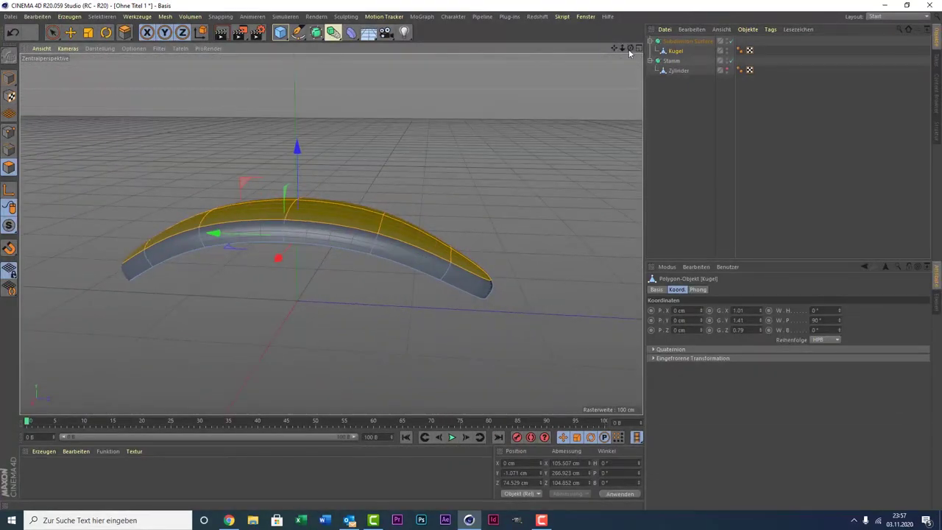
left_click_drag(670, 52, 671, 120)
- Cap the leaf's open underside using Polygonloch schließen from the M menu
key("d")
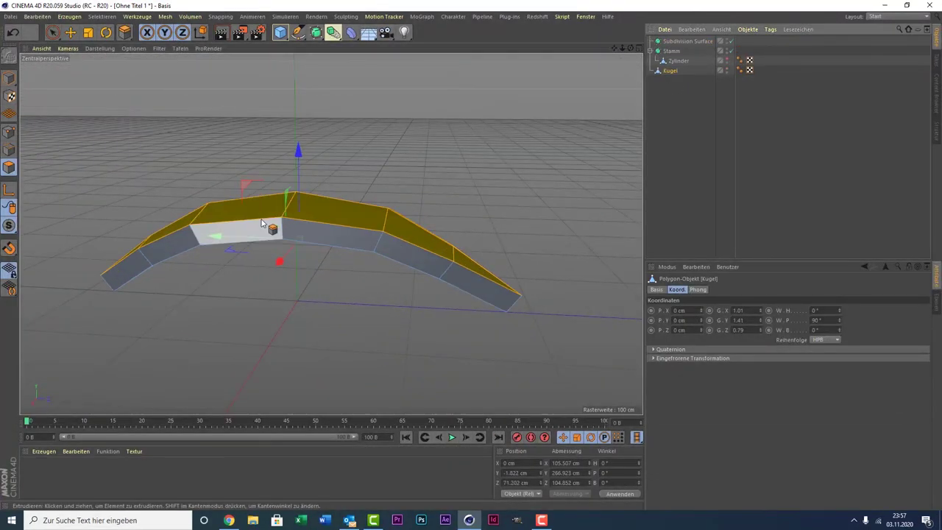
left_click_drag(262, 223, 221, 192, "alt")
key("m")
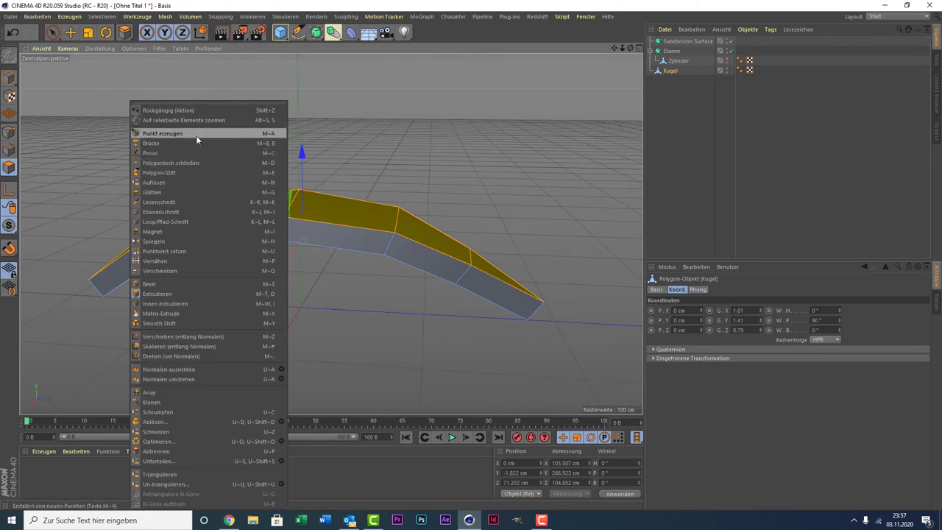
left_click(198, 163)
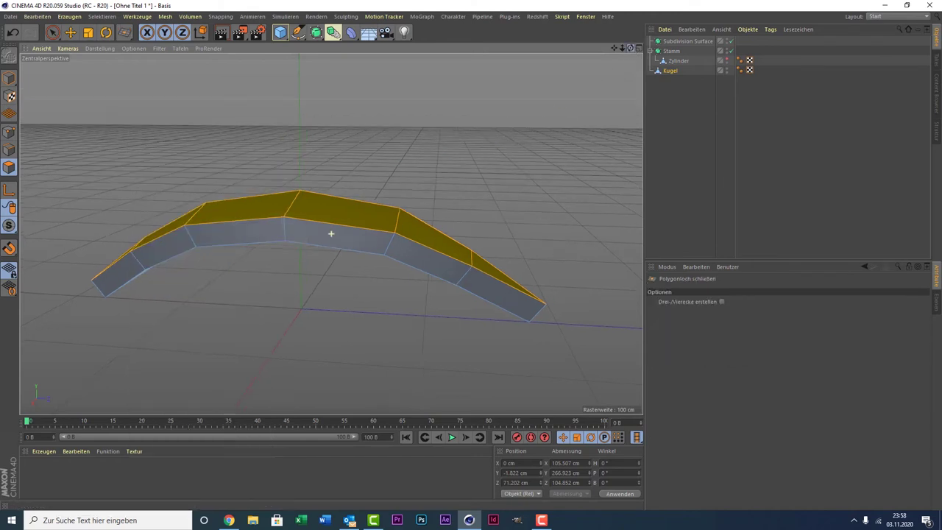
left_click_drag(630, 48, 454, 208)
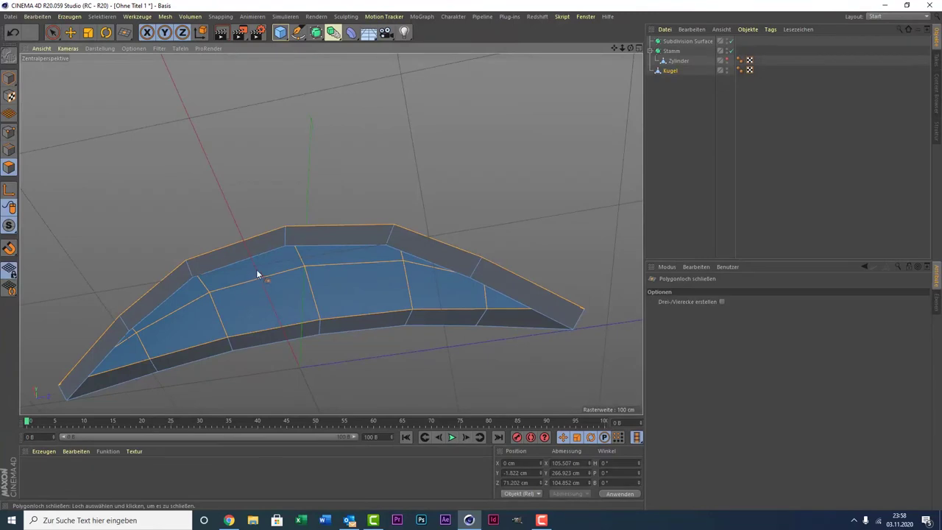
left_click(287, 252)
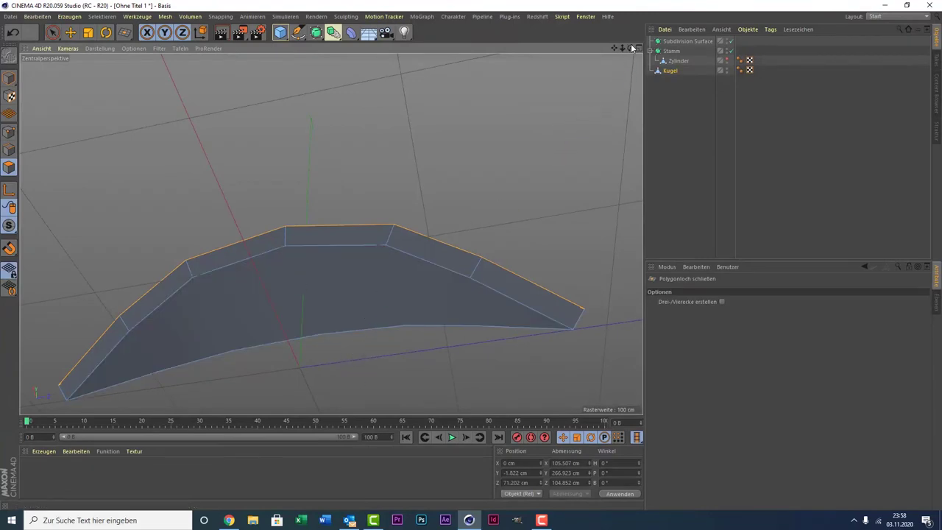
left_click_drag(631, 48, 331, 233)
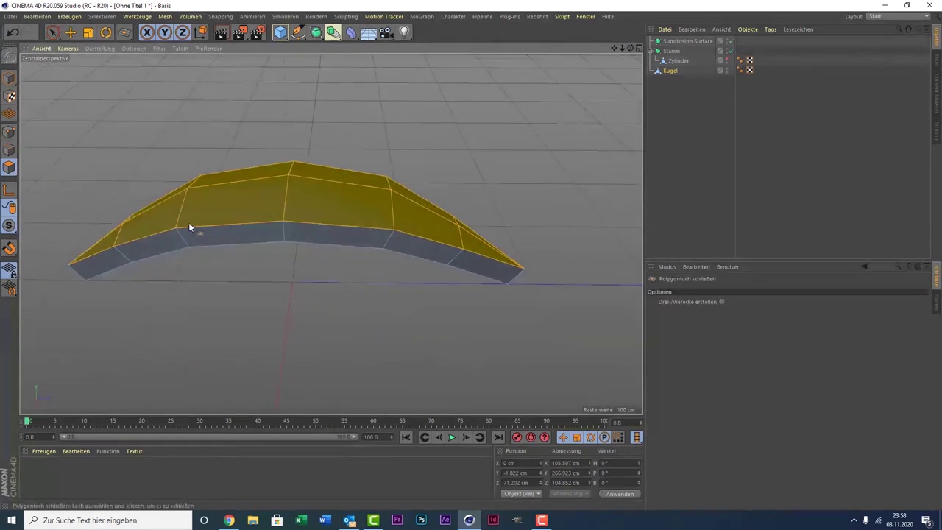
- Cut an edge loop around the leaf's thick side at 18.145% and nest Kugel under Subdivision Surface
right_click(181, 150)
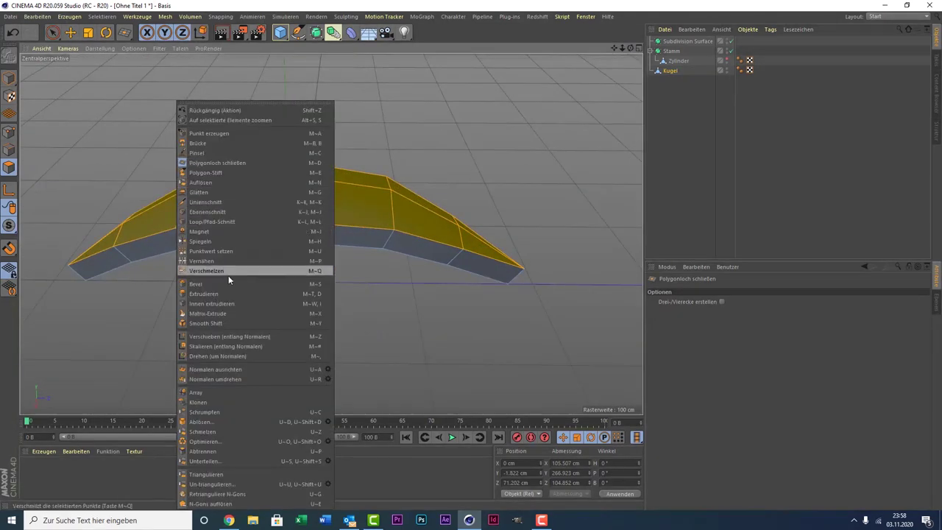
left_click(236, 221)
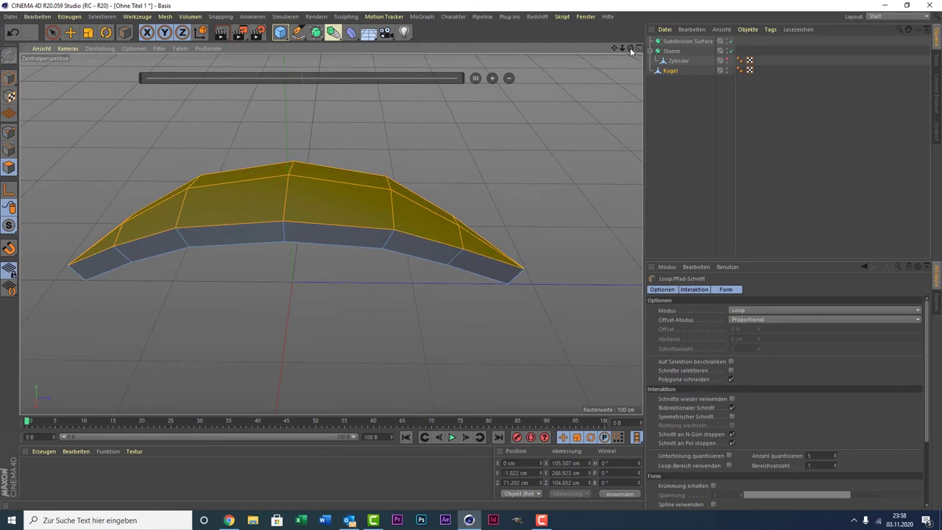
left_click_drag(630, 51, 596, 78)
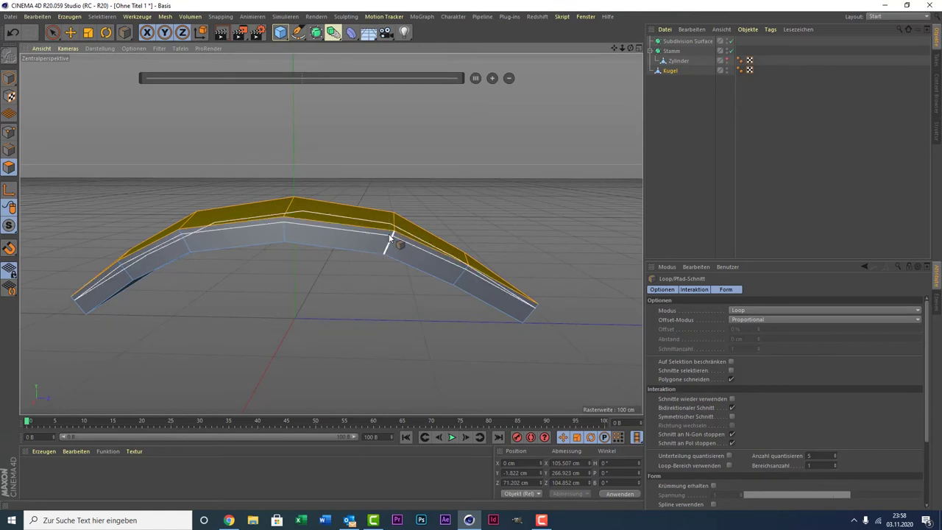
left_click(390, 237)
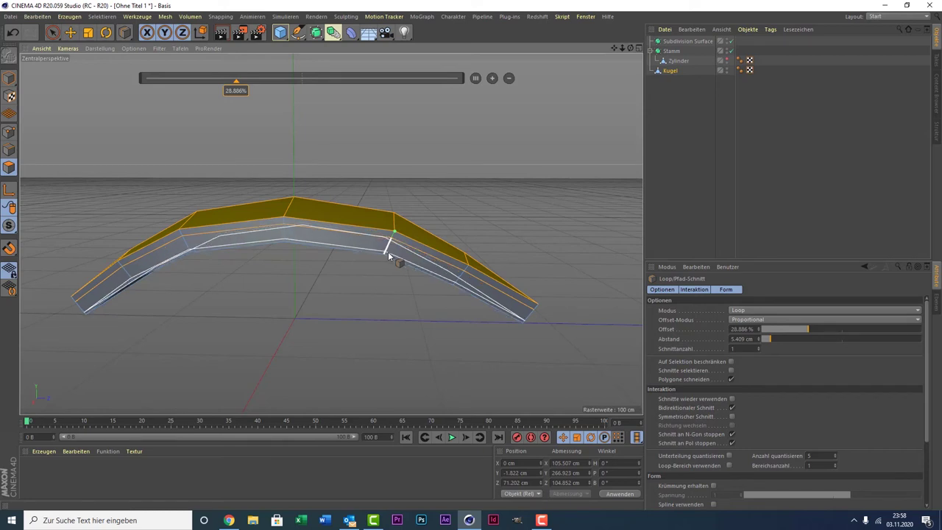
left_click(390, 255)
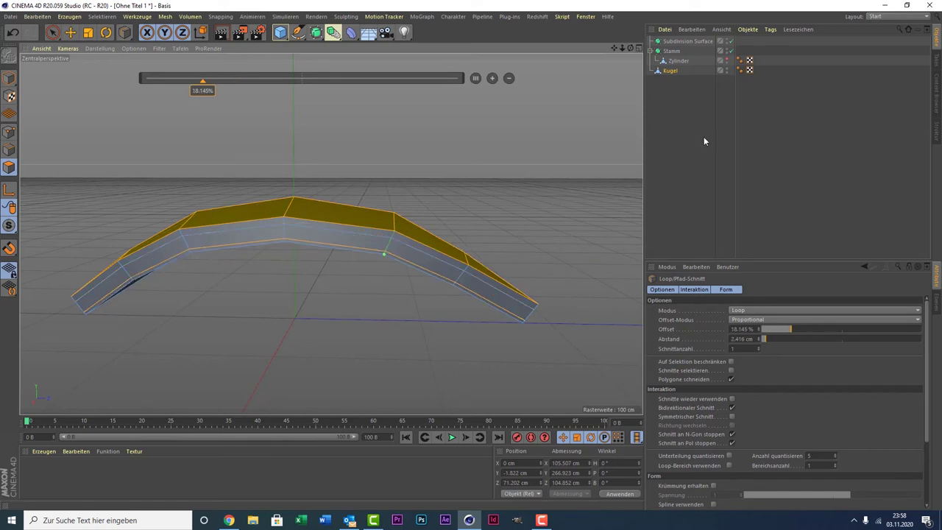
left_click_drag(667, 73, 688, 43)
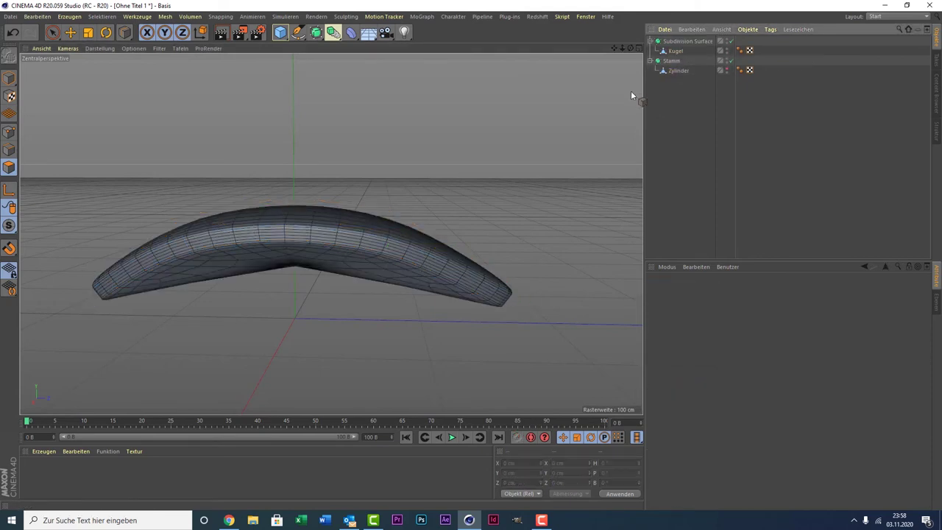
left_click_drag(331, 233, 332, 234, "alt")
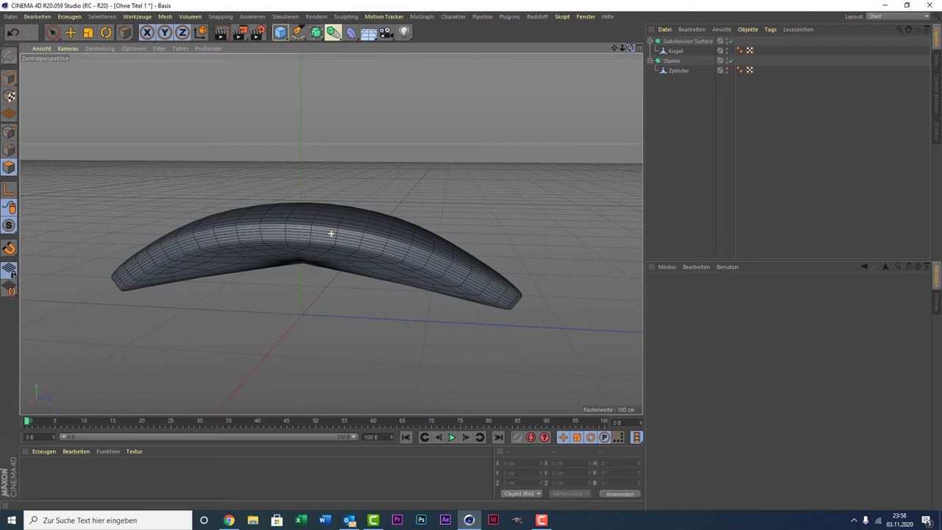
- Cut a second lengthwise edge loop at 75.738% and return Kugel under Subdivision Surface
key("ctrl+z")
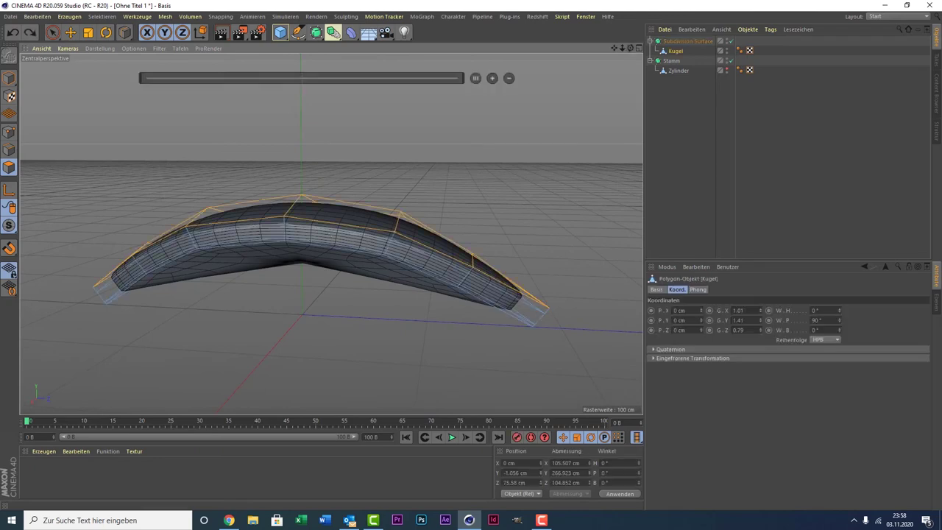
left_click_drag(330, 231, 331, 232, "alt")
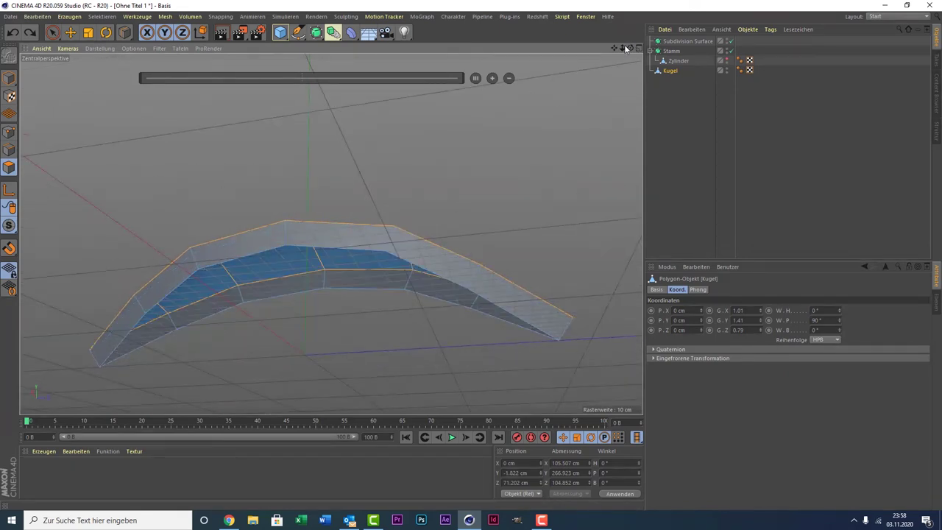
left_click_drag(630, 49, 631, 49)
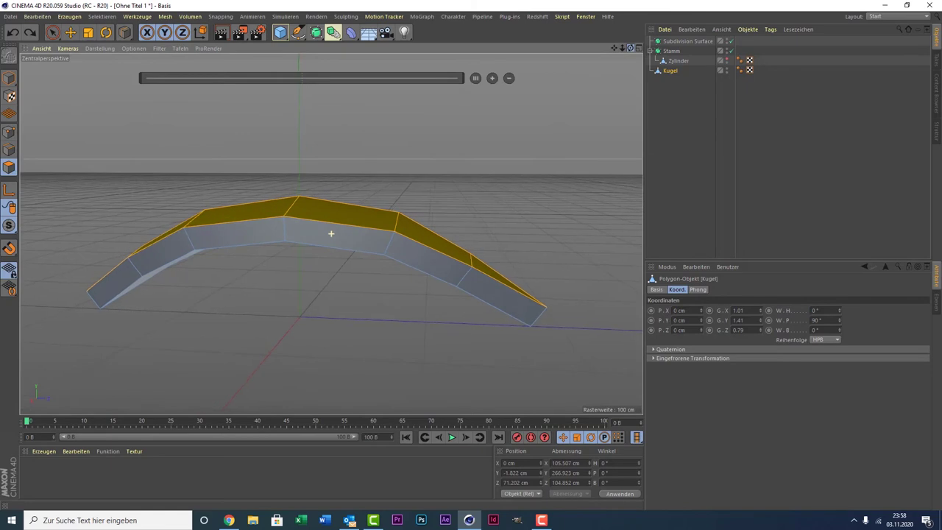
right_click(331, 165)
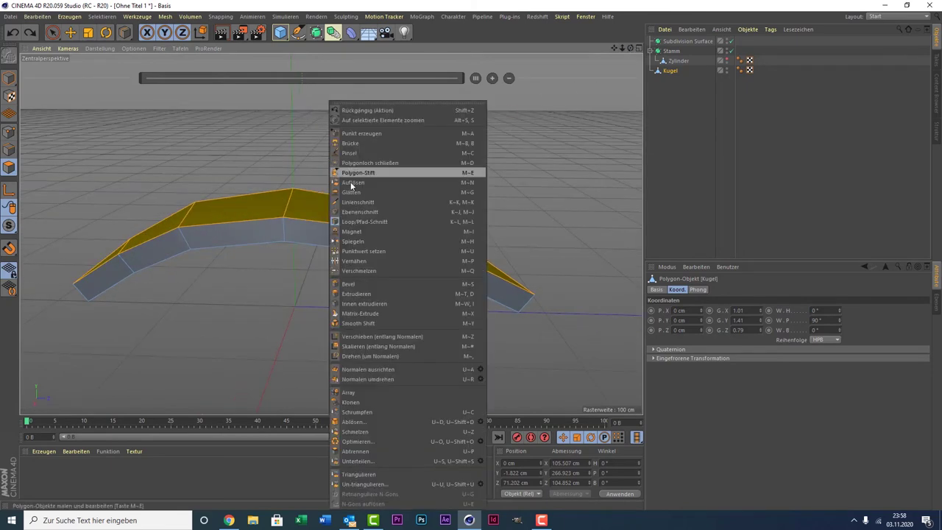
left_click(363, 222)
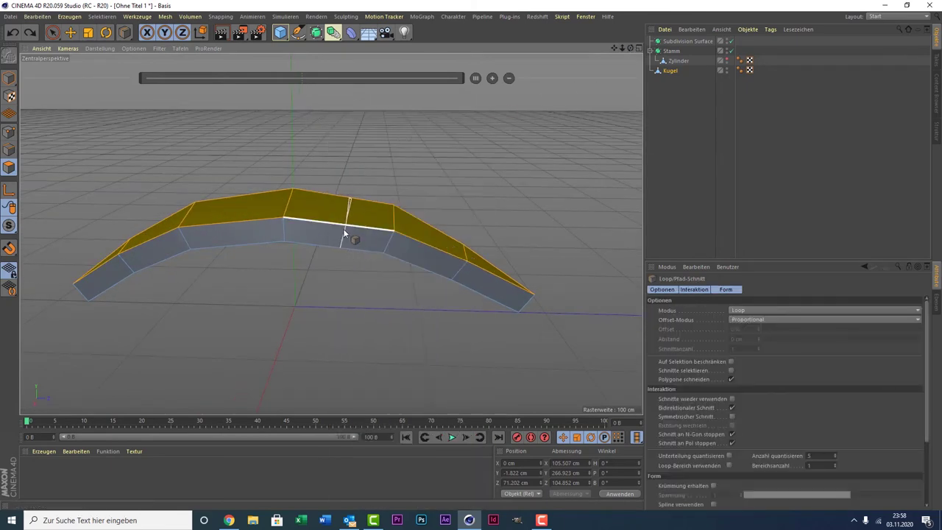
left_click(389, 243)
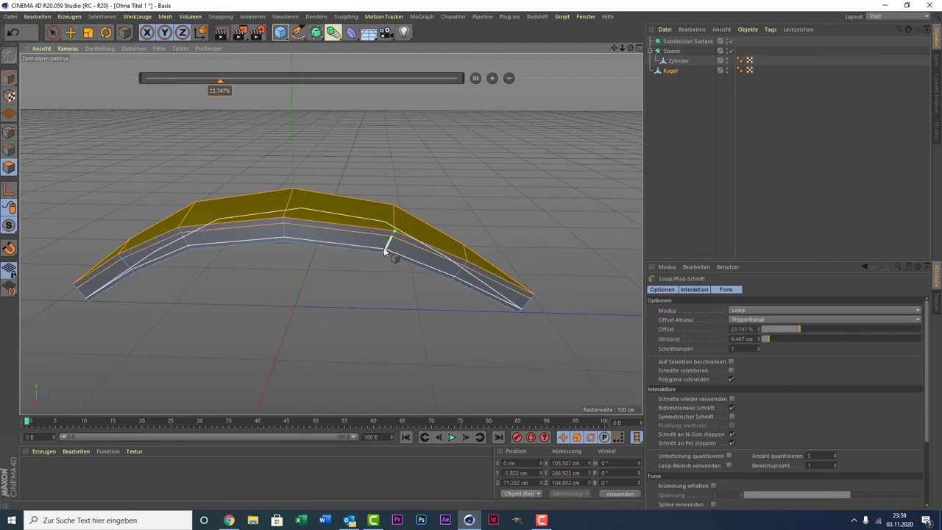
left_click_drag(384, 248, 578, 142)
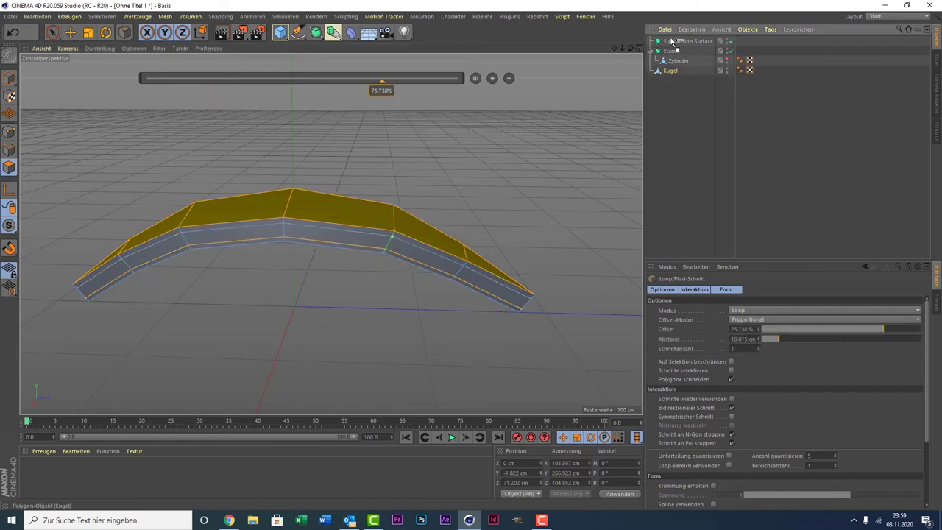
mouse_move(671, 70)
left_mouse_down()
mouse_move(671, 43)
mouse_move(663, 88)
left_mouse_up()
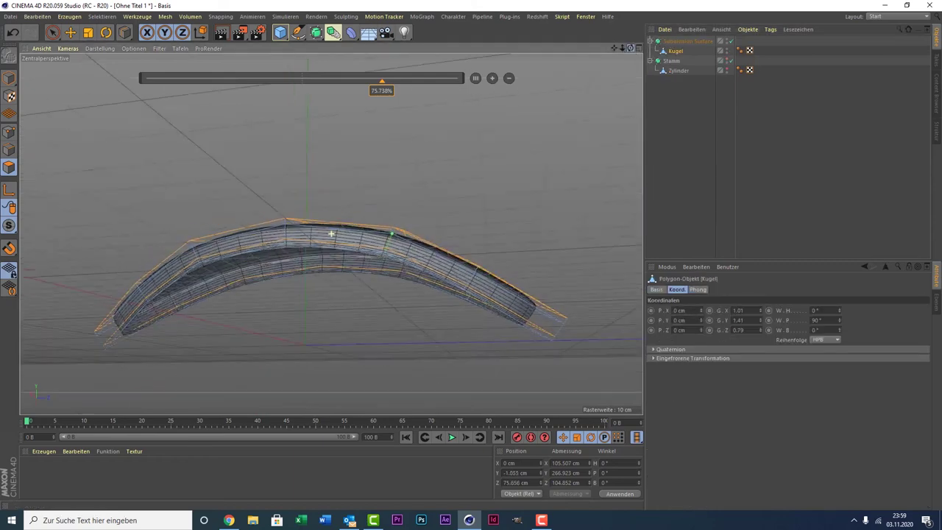
left_click(701, 131)
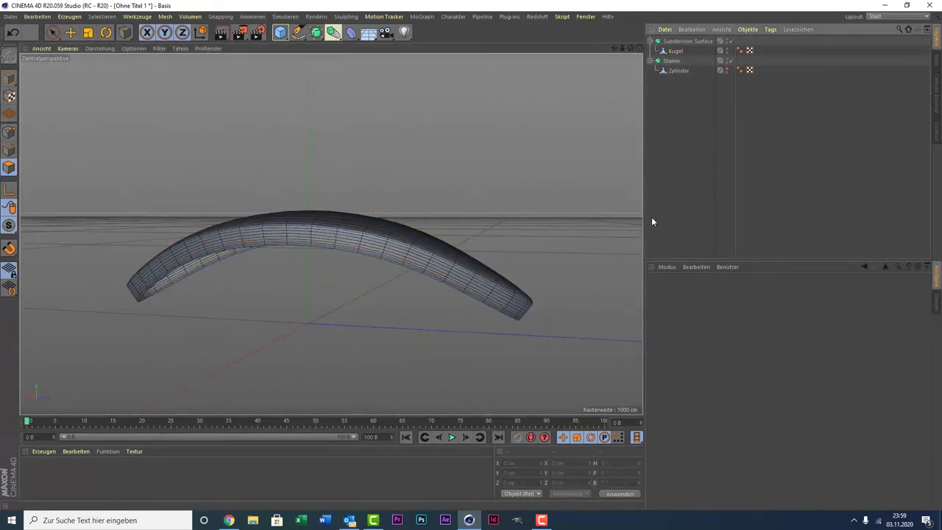
scroll(477, 245, "down", 3)
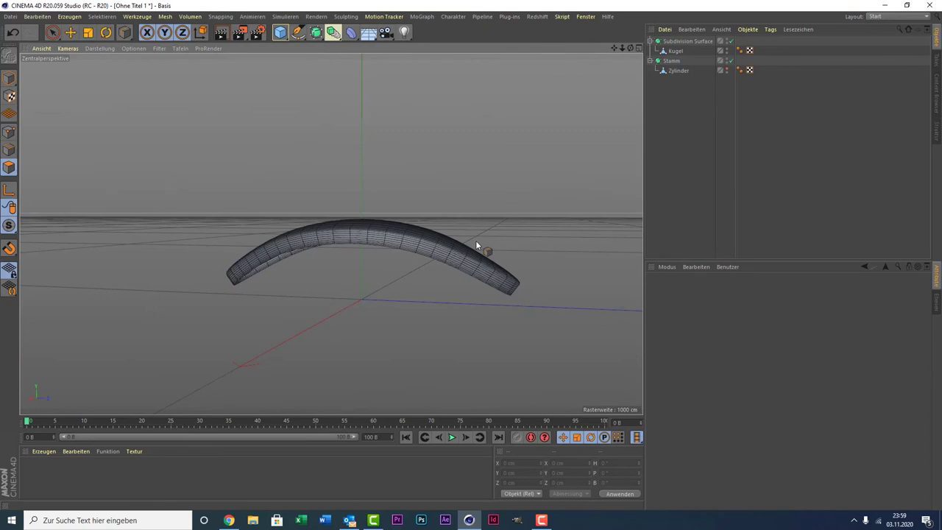
left_click_drag(679, 94, 677, 59)
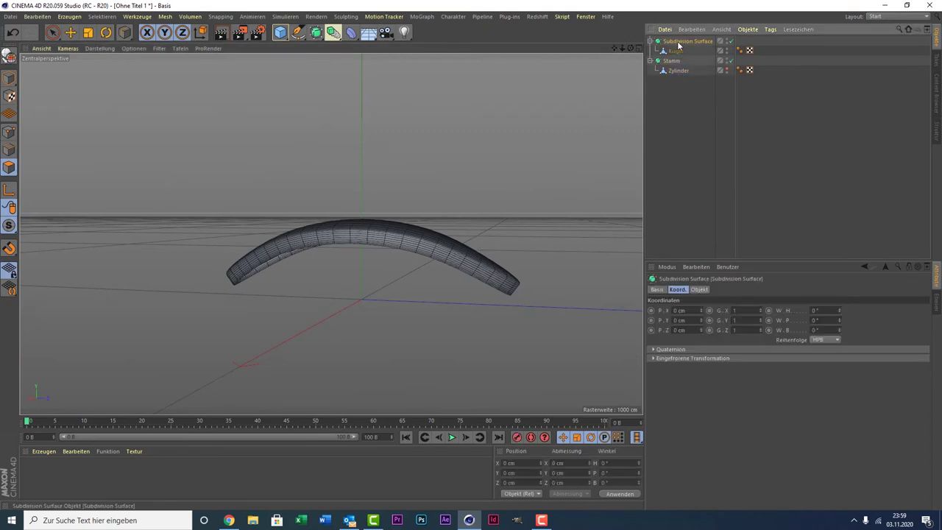
- Rename the Subdivision Surface object holding the leaf to 'Blatt'
left_click(677, 42)
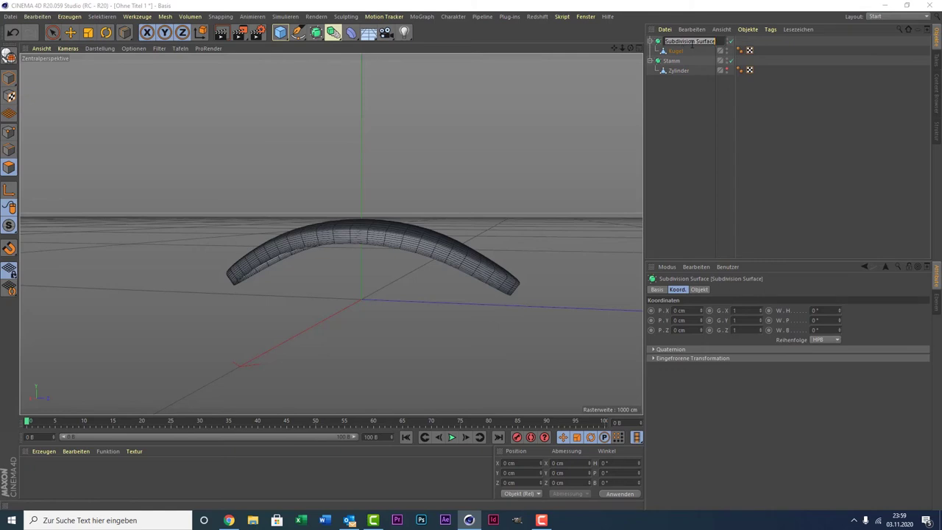
type("b")
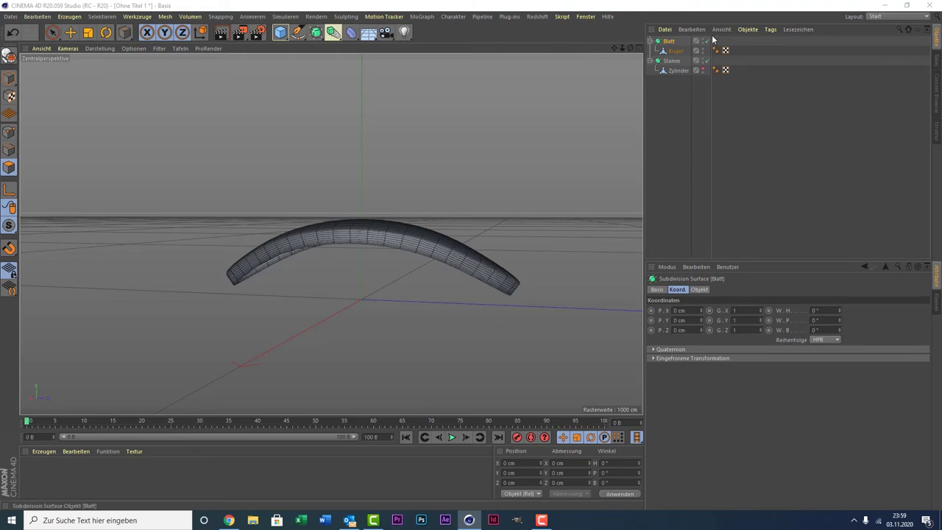
left_click(671, 60)
left_click(673, 52)
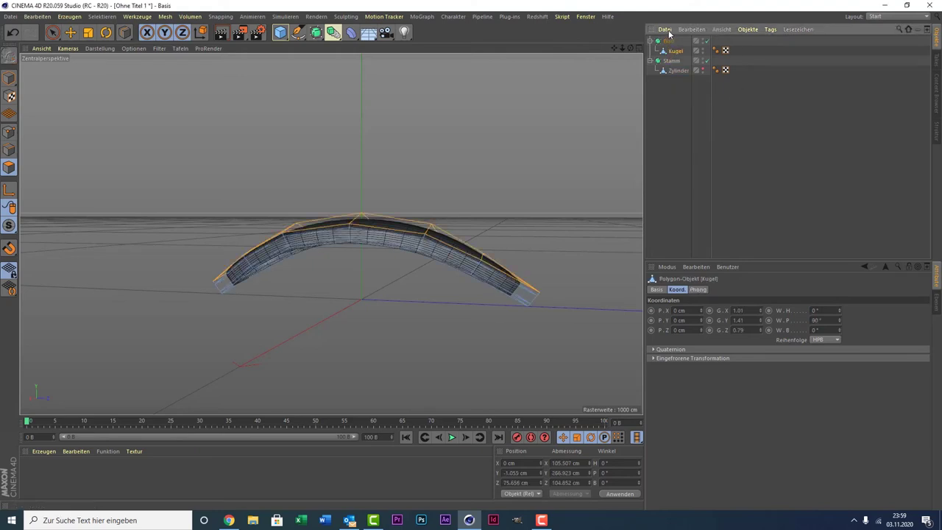
left_click(668, 31)
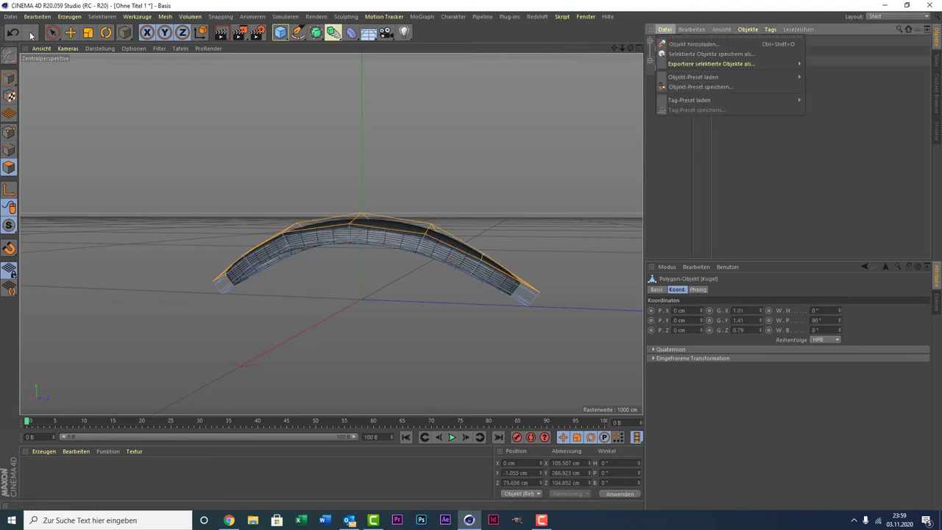
- In Model mode, unhide the Zylinder trunk and move the leaf up and sideways to its top
left_click(4, 80)
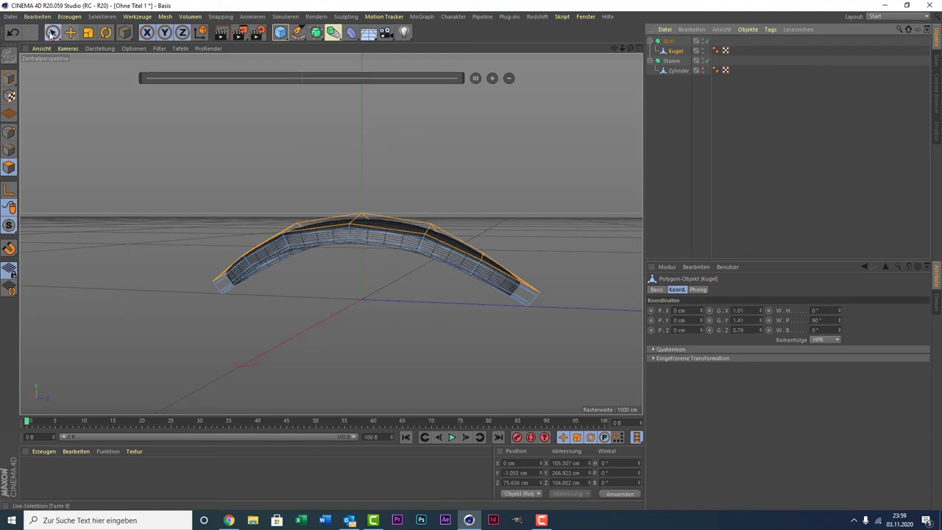
left_click(52, 32)
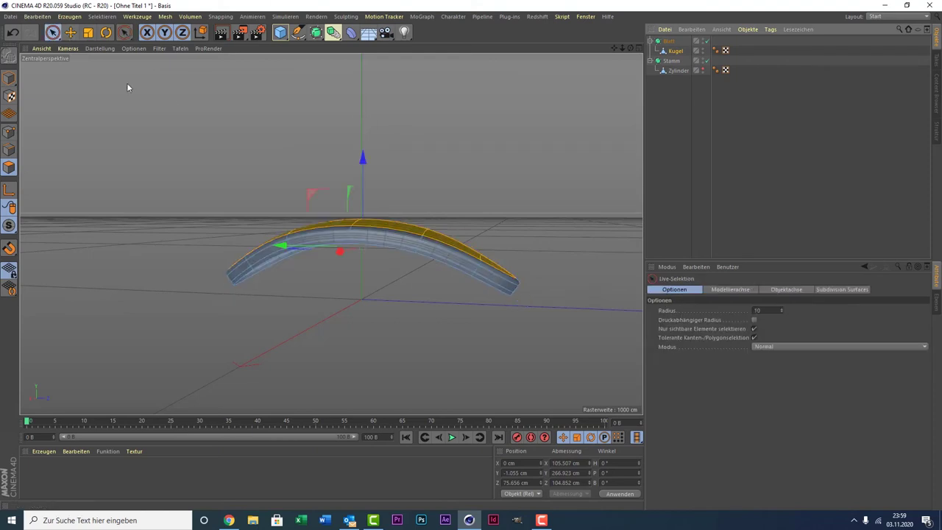
left_click(8, 77)
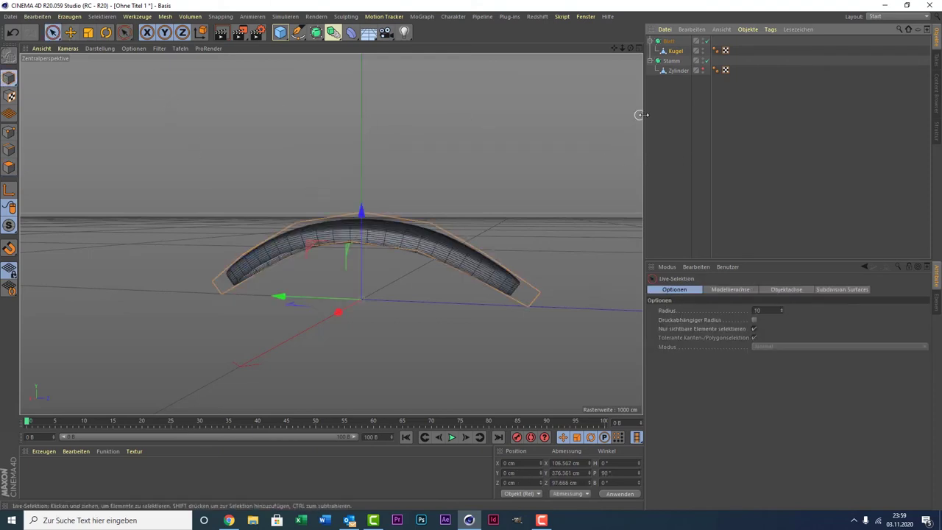
left_click(703, 70)
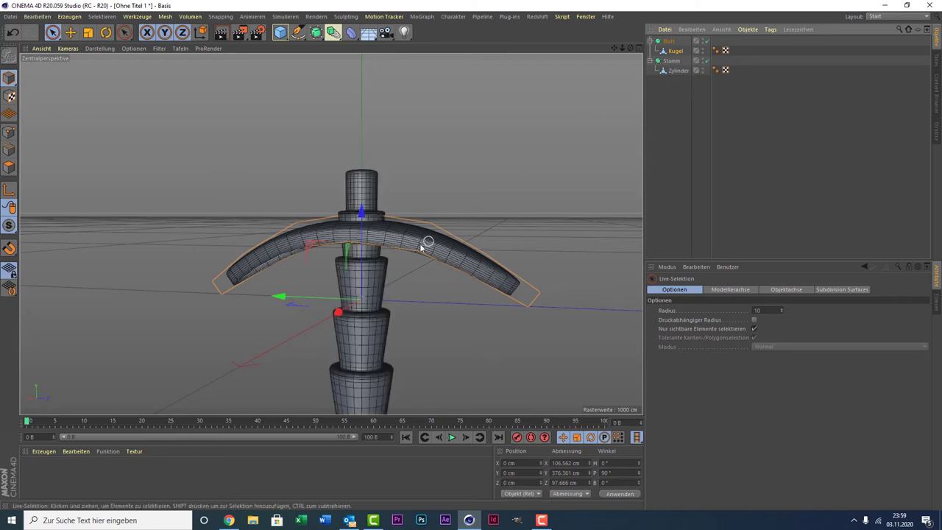
left_click(368, 244)
left_click_drag(368, 245, 357, 144)
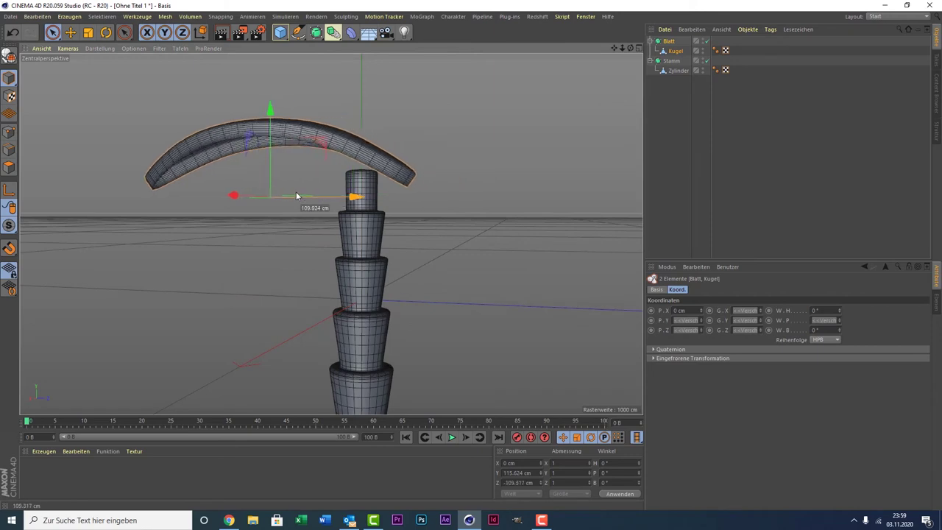
left_click_drag(361, 199, 268, 189)
scroll(147, 118, "down", 2)
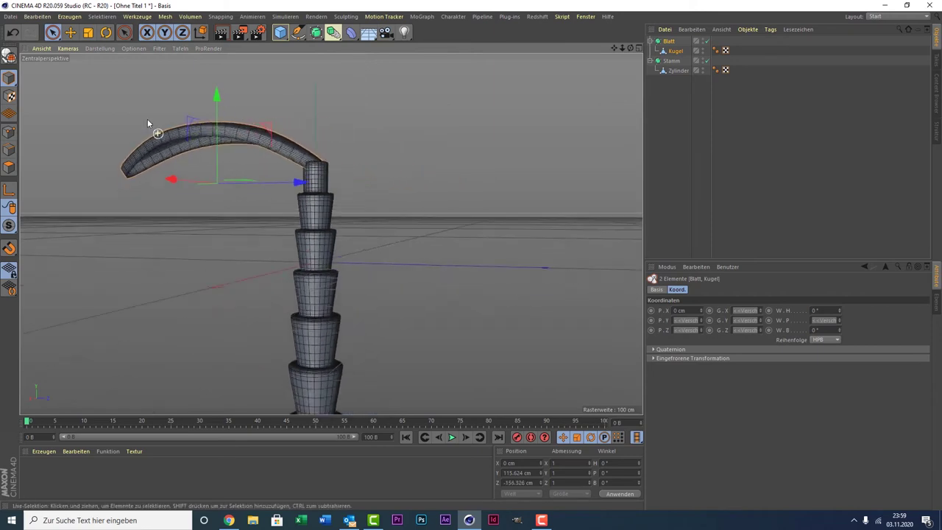
- Rescale the leaf to about 78 × 62 × 261 cm
left_click(88, 33)
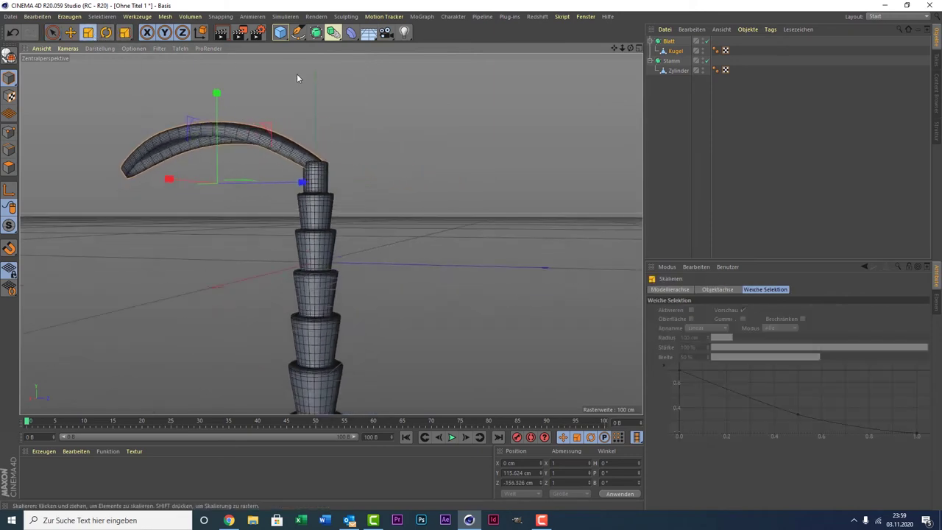
left_click_drag(299, 78, 214, 160)
key("9")
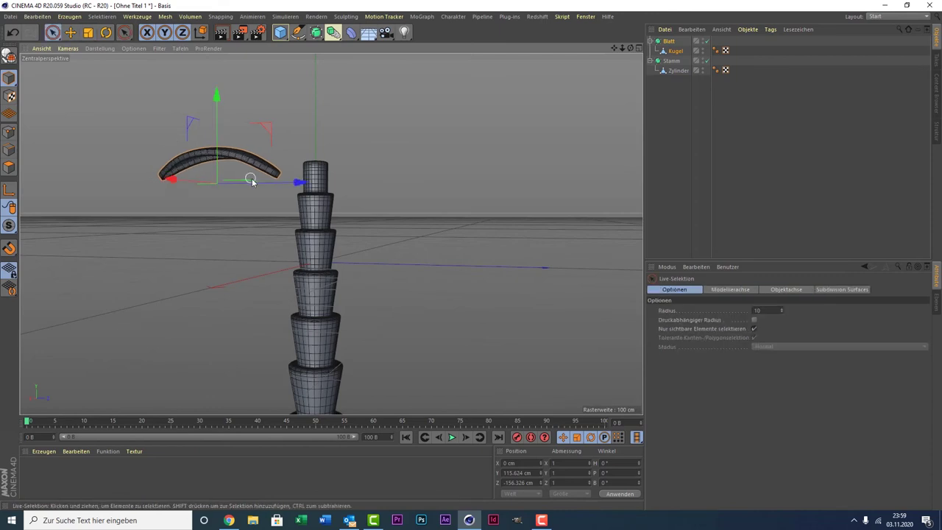
left_click_drag(479, 115, 525, 111, "alt")
left_click_drag(631, 47, 273, 196)
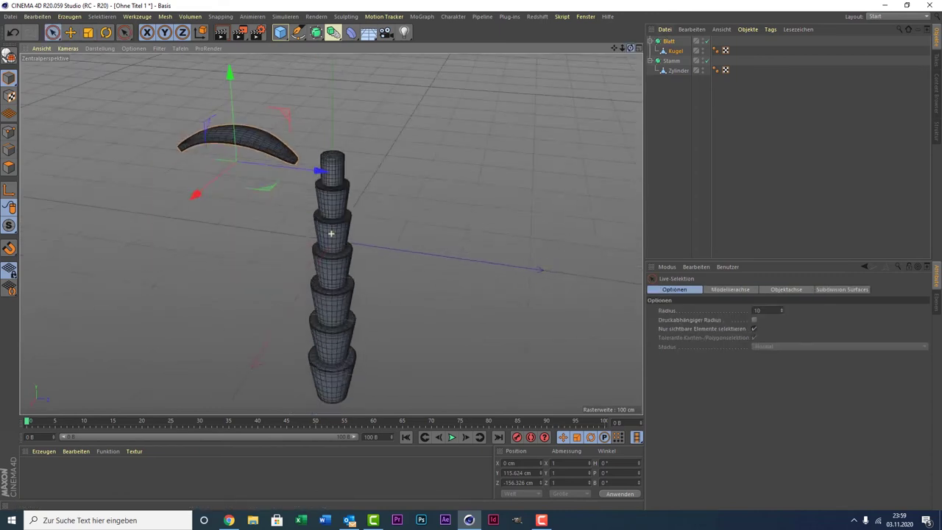
left_click(133, 151)
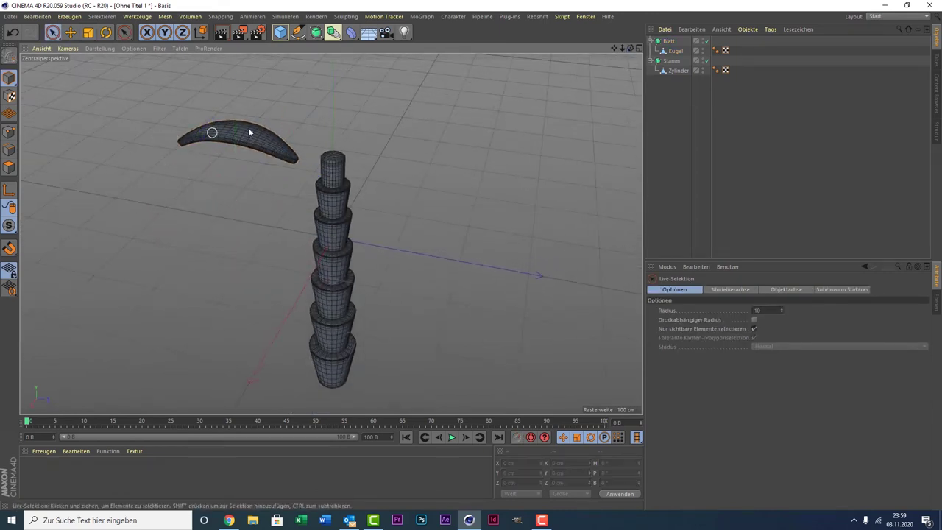
left_click(221, 136)
key("t")
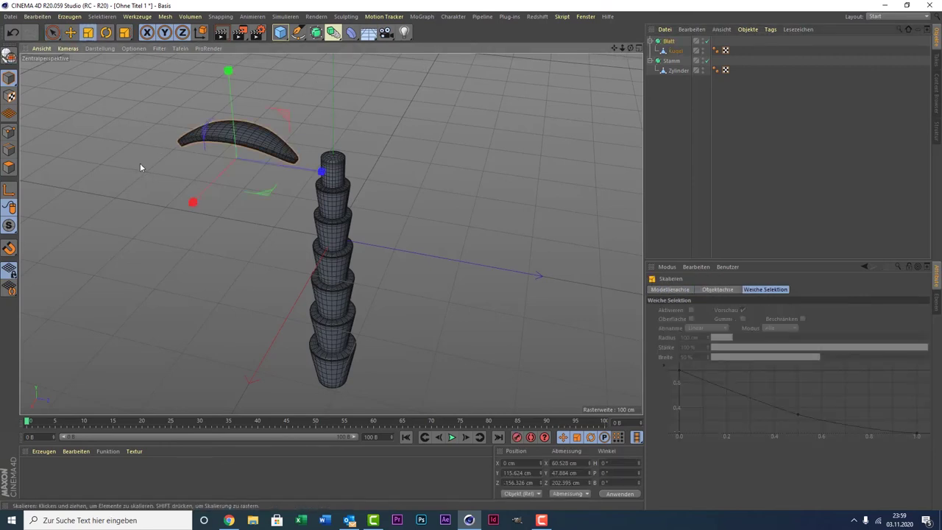
mouse_move(140, 163)
left_mouse_down()
mouse_move(227, 150)
mouse_move(286, 171)
left_mouse_up()
key("space")
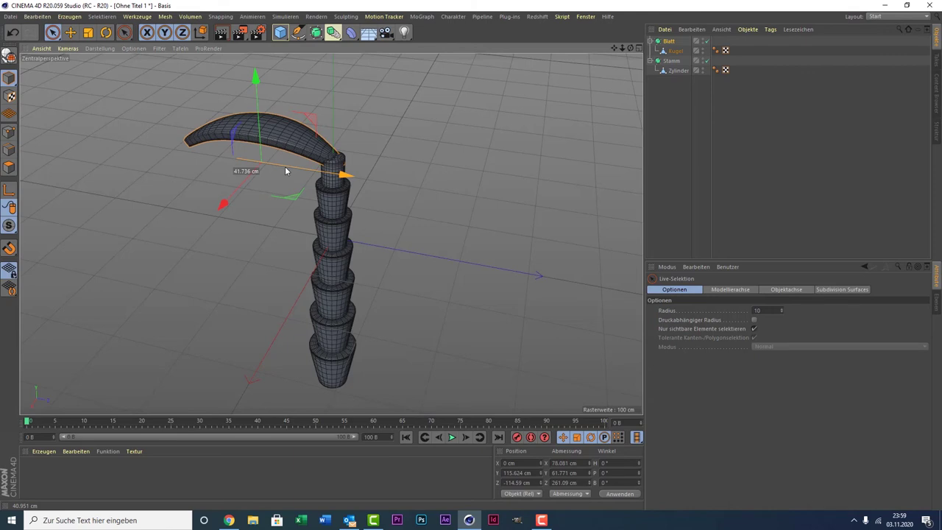
- Add a Klon cloner holding the Blatt leaf, giving three linear copies 50 cm apart
left_click(422, 16)
left_click(433, 125)
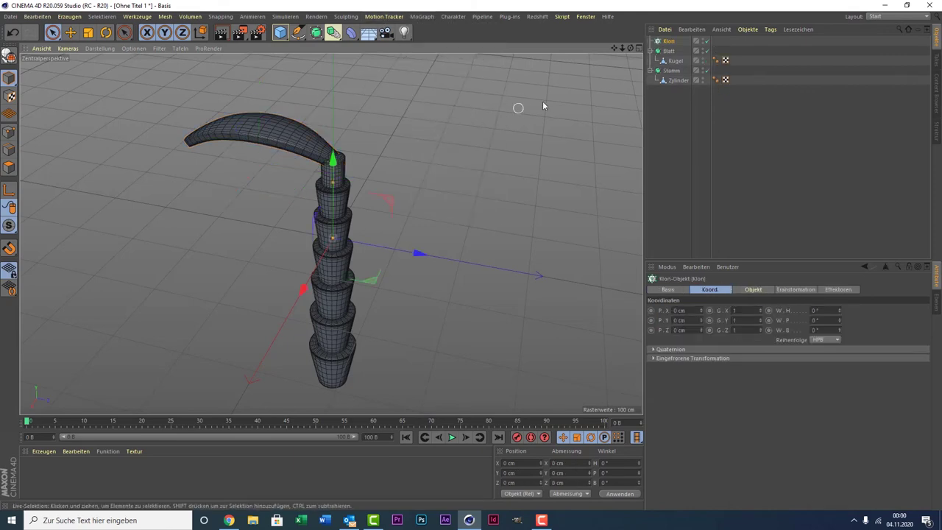
left_click_drag(667, 52, 672, 45)
left_click(668, 42)
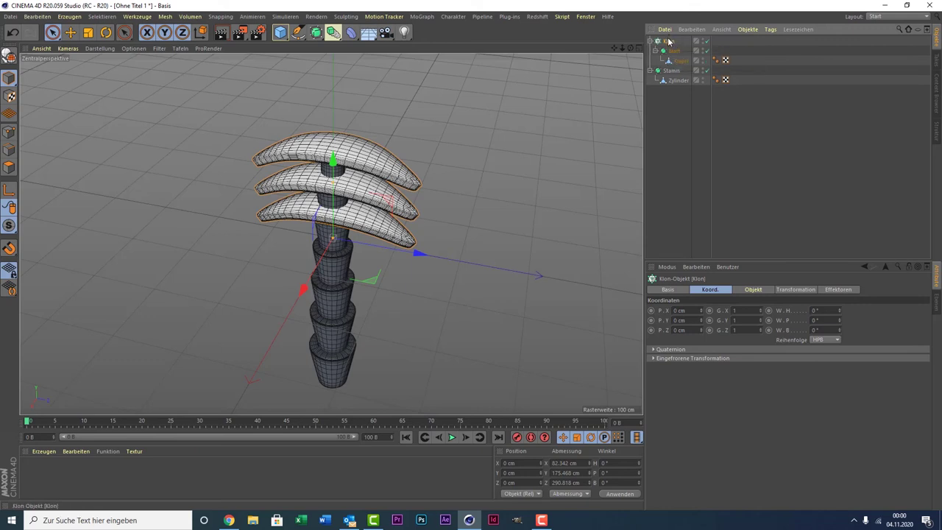
left_click(753, 289)
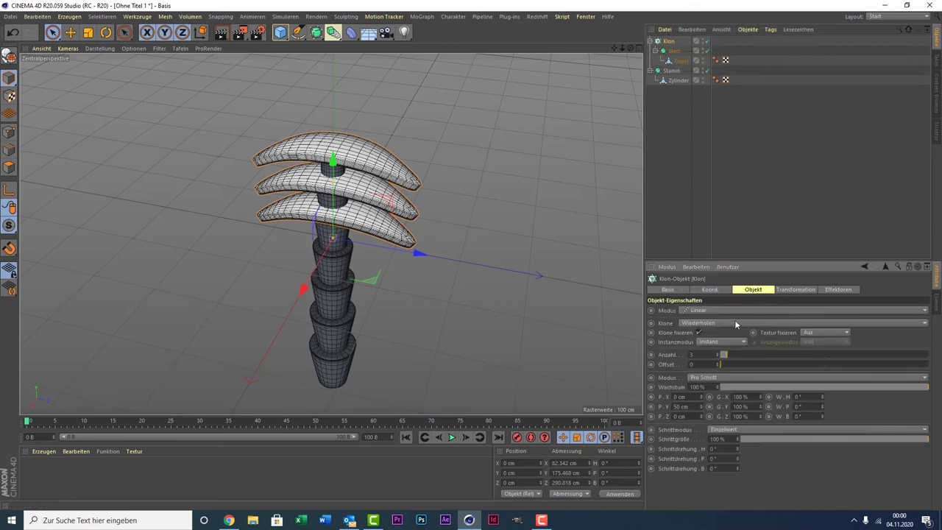
left_click(710, 310)
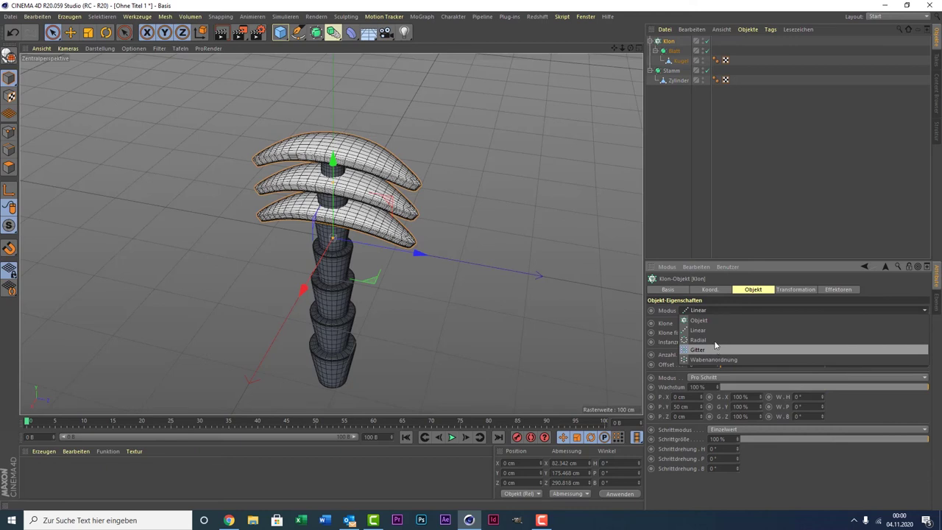
- Switch the cloner to Radial mode lying flat in the XZ plane
left_click(714, 341)
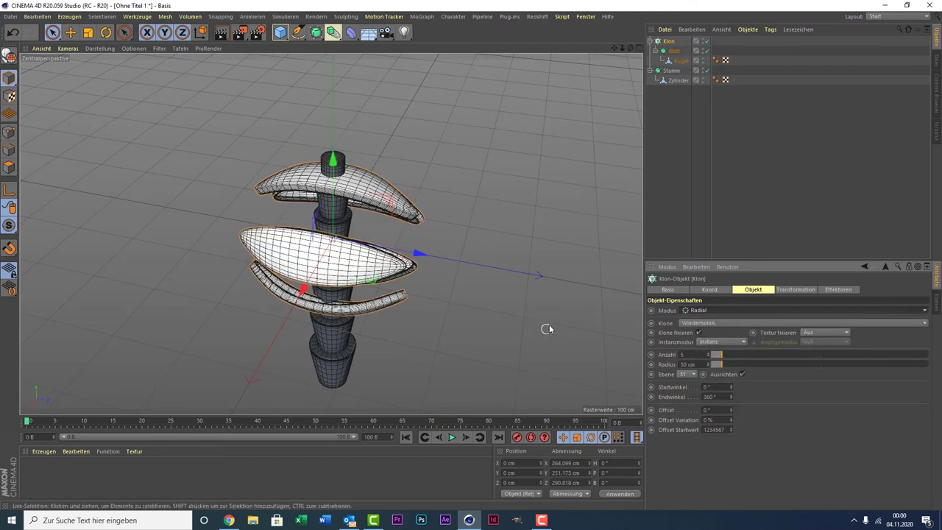
left_click(692, 375)
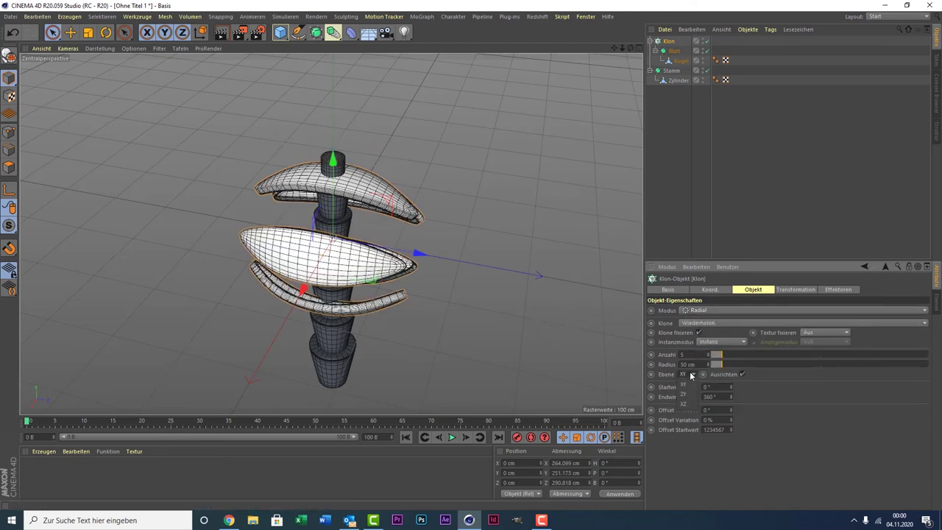
left_click(688, 385)
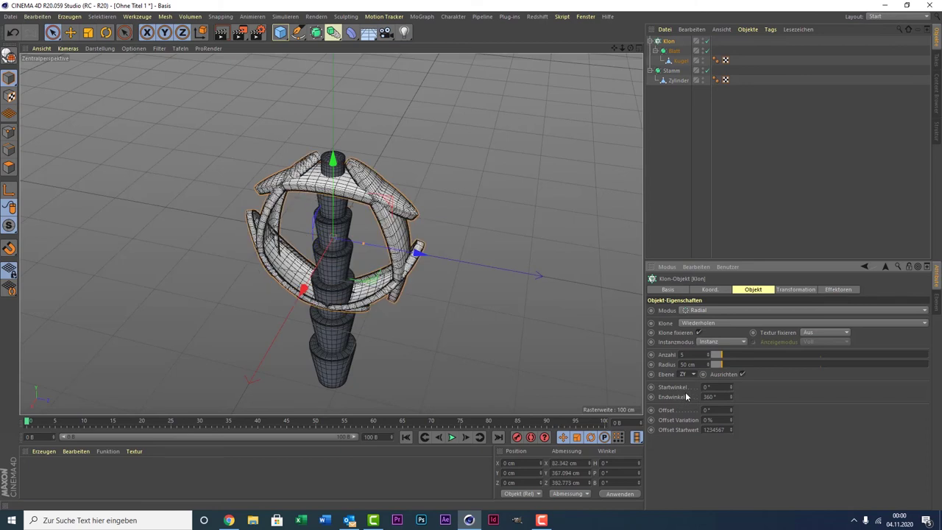
left_click(685, 403)
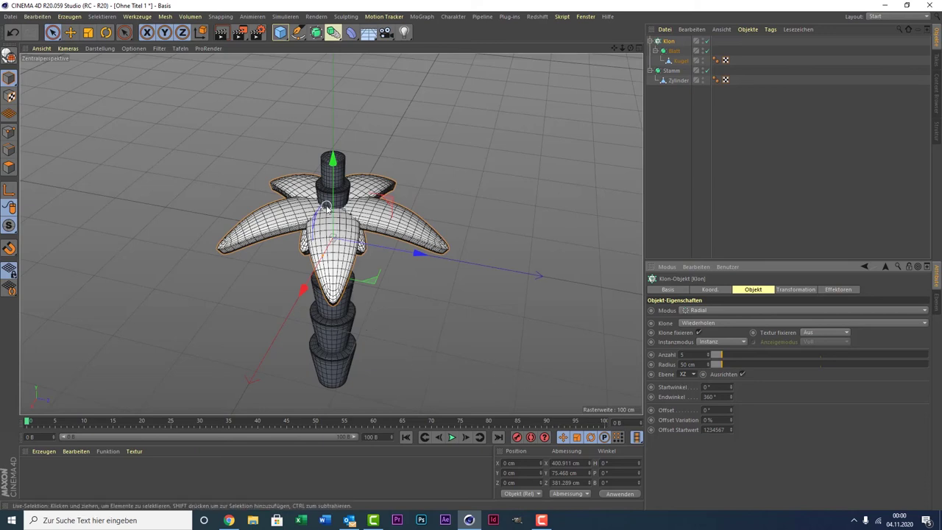
- Raise the leaf ring to the trunk top and widen its radius to 136 cm
left_click_drag(328, 208, 330, 147)
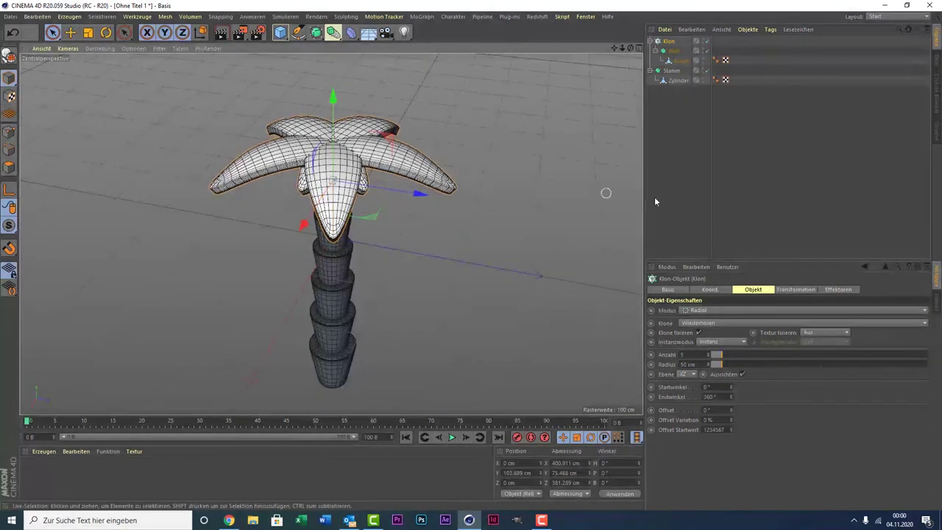
left_click_drag(724, 365, 741, 368)
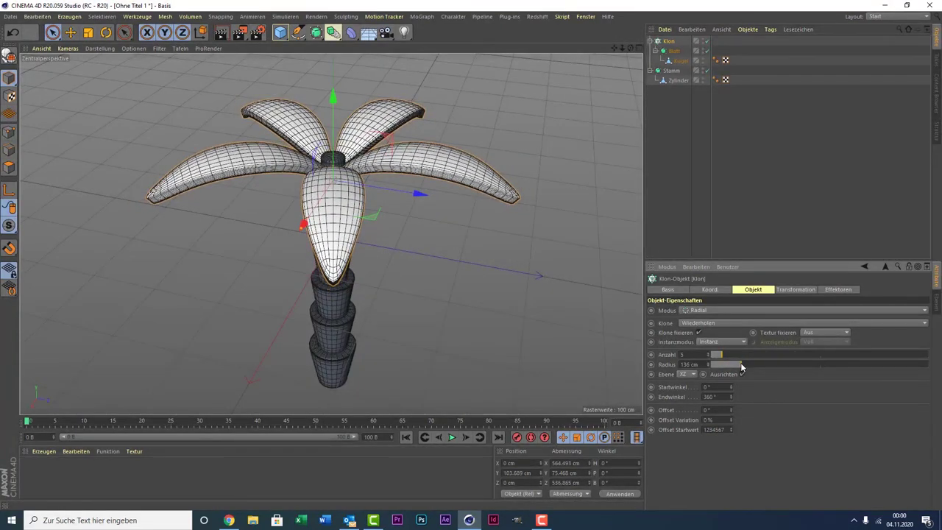
left_click_drag(338, 143, 337, 126)
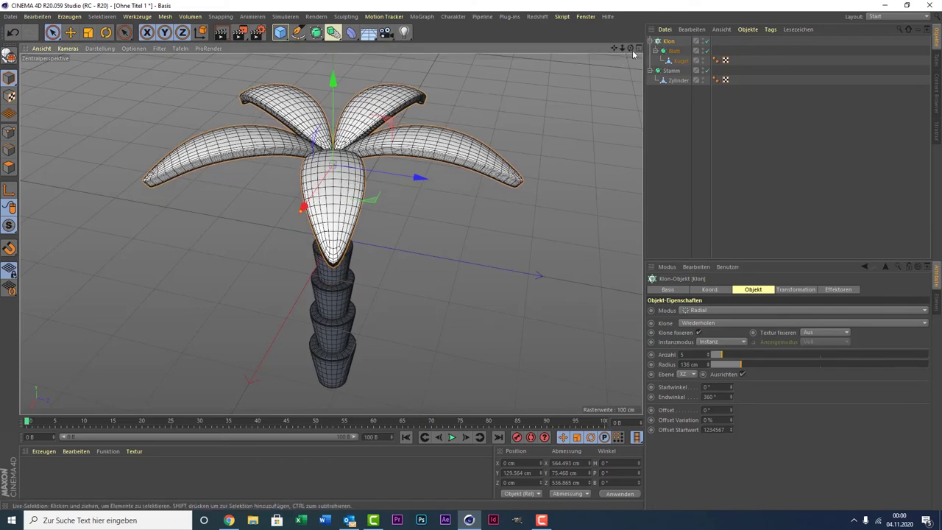
mouse_move(630, 48)
left_mouse_down()
mouse_move(633, 103)
mouse_move(634, 53)
left_mouse_up()
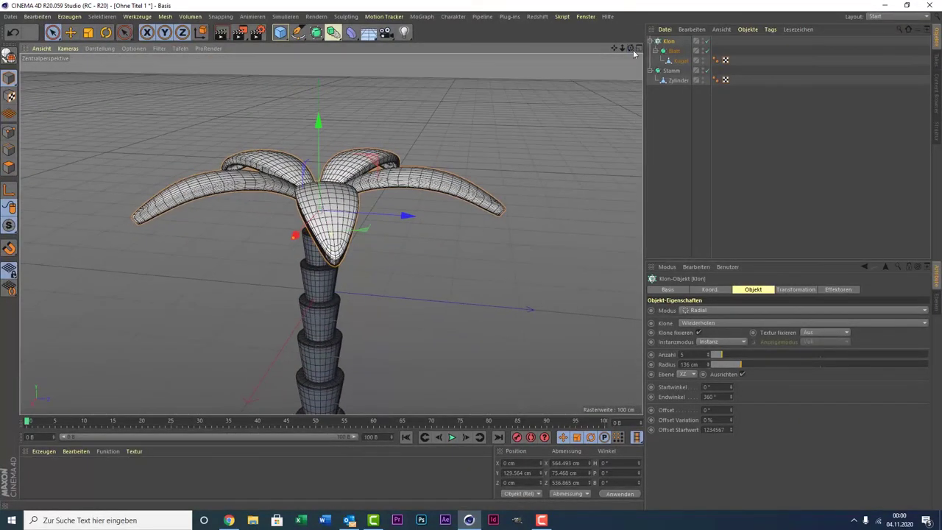
left_click_drag(595, 139, 571, 139, "alt")
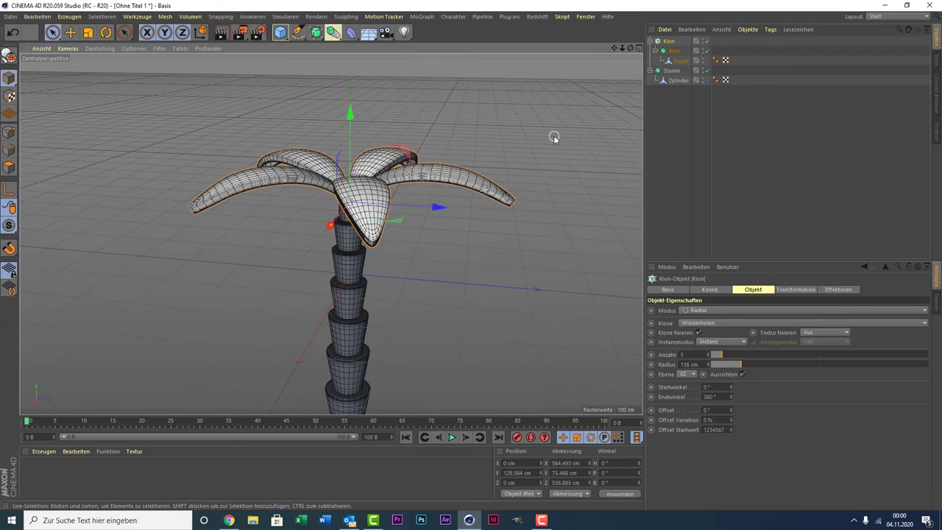
- Duplicate the leaf ring as Klon.1, rotate it 37.349° about H, and raise it
key("ctrl+c")
key("ctrl+v")
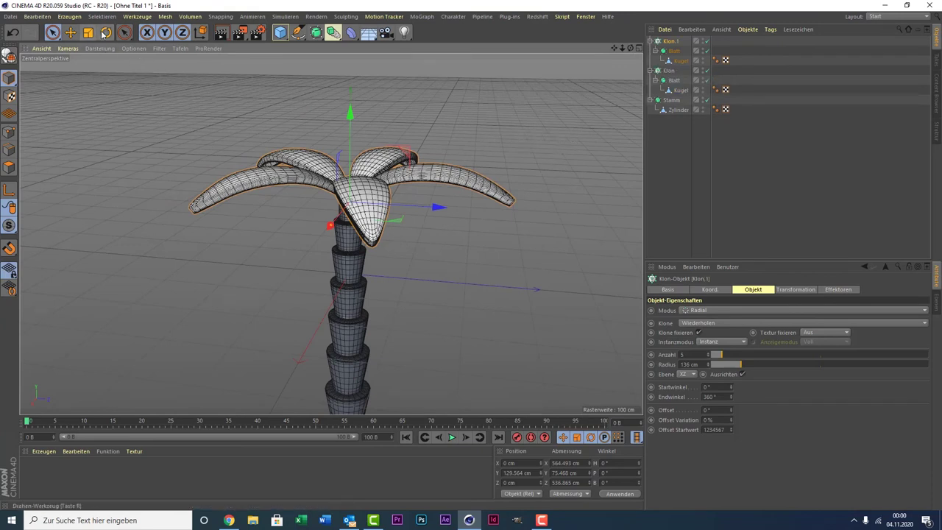
left_click(105, 33)
left_click_drag(359, 218, 243, 220)
key("space")
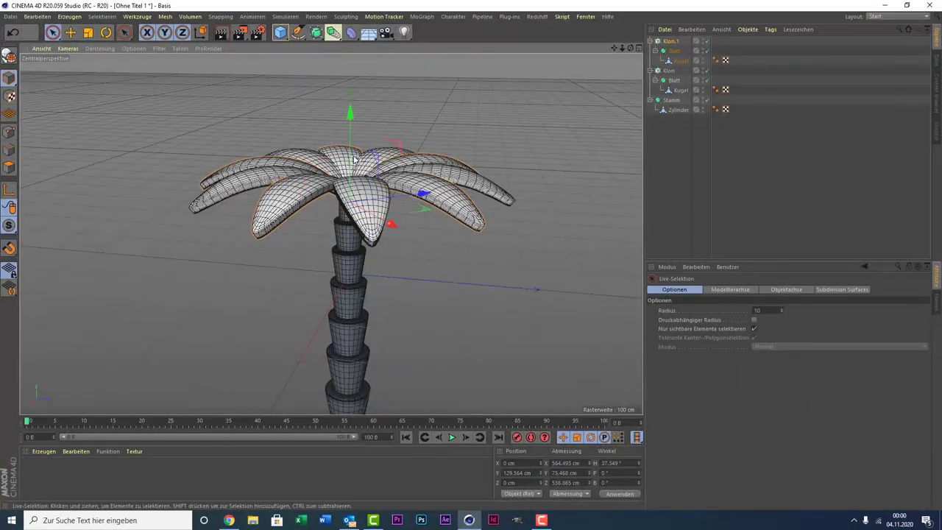
left_click_drag(354, 160, 354, 145)
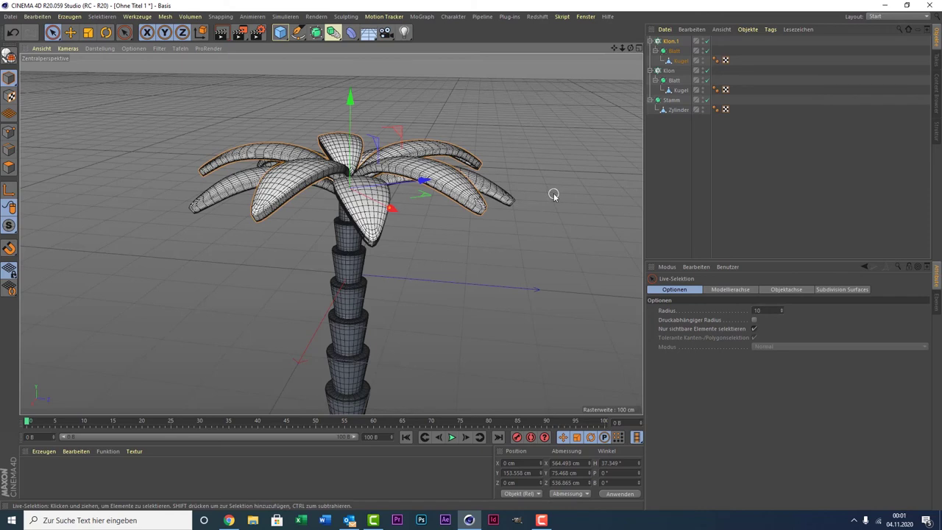
left_click(669, 41)
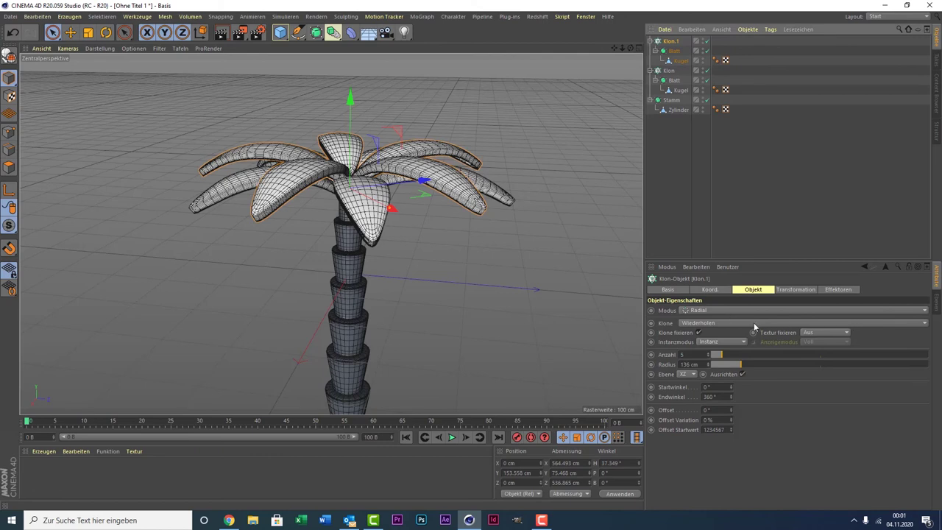
left_click(794, 289)
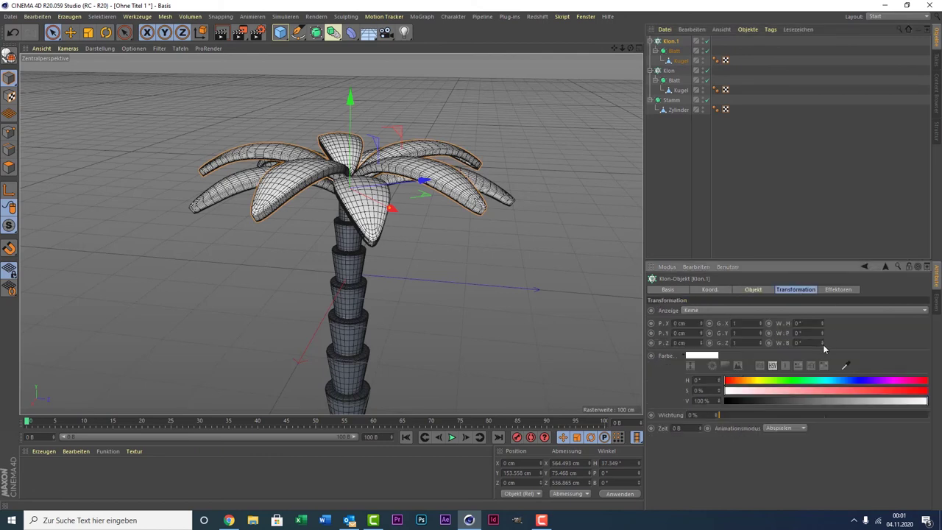
- Tilt Klon.1's leaves upward with a 15° P clone rotation
mouse_move(822, 343)
left_mouse_down()
mouse_move(823, 324)
mouse_move(822, 346)
mouse_move(822, 323)
mouse_move(823, 333)
left_mouse_up()
key("ctrl+z")
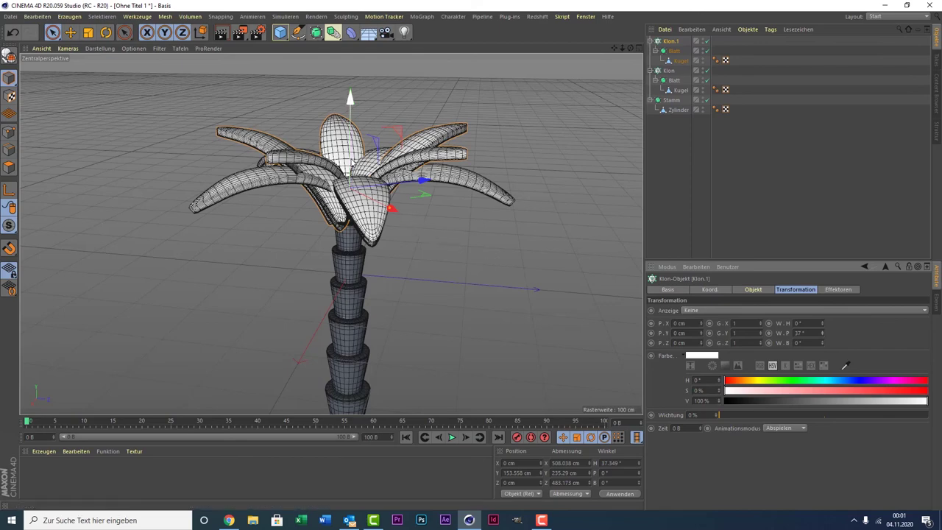
left_click_drag(350, 157, 350, 131)
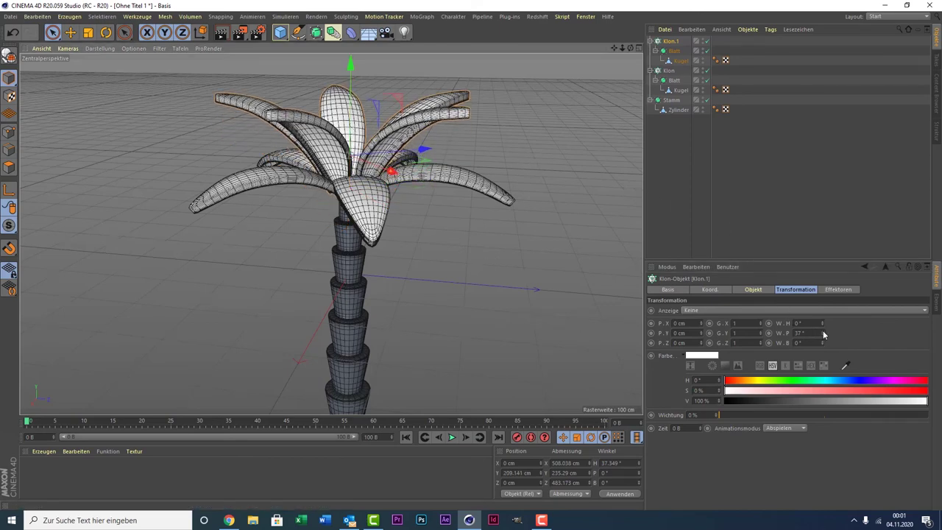
mouse_move(823, 334)
left_mouse_down()
mouse_move(823, 349)
mouse_move(825, 336)
left_mouse_up()
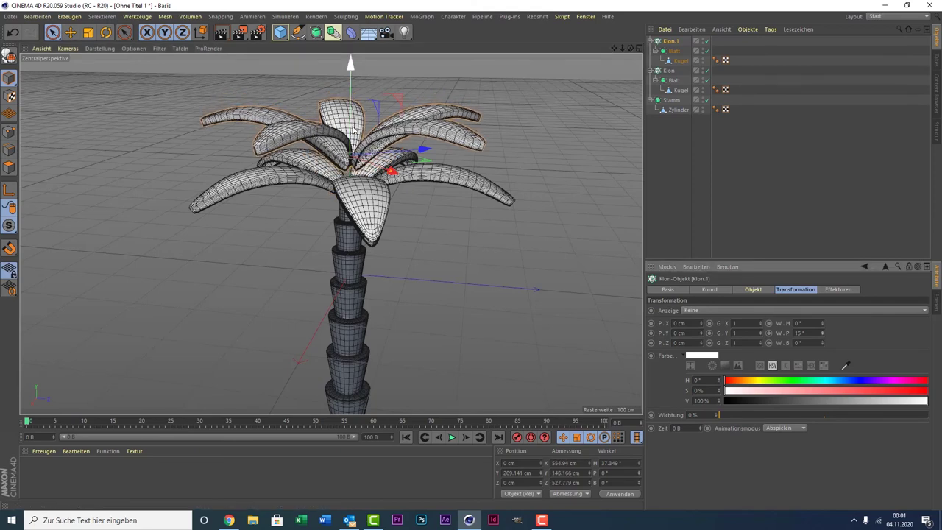
- Lower Klon.1 to sit just above the first ring and inspect the crown
left_click_drag(355, 130, 352, 148)
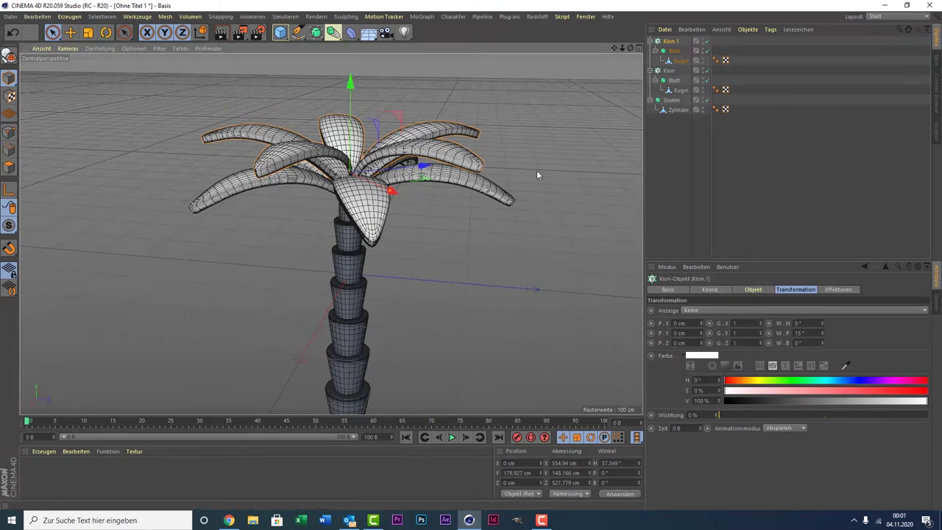
left_click_drag(353, 133, 353, 135)
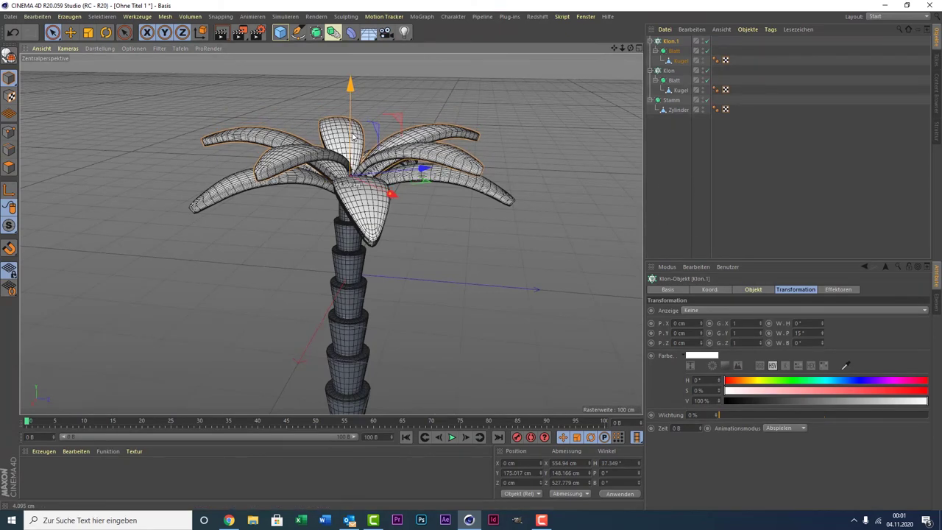
left_click_drag(631, 48, 604, 74)
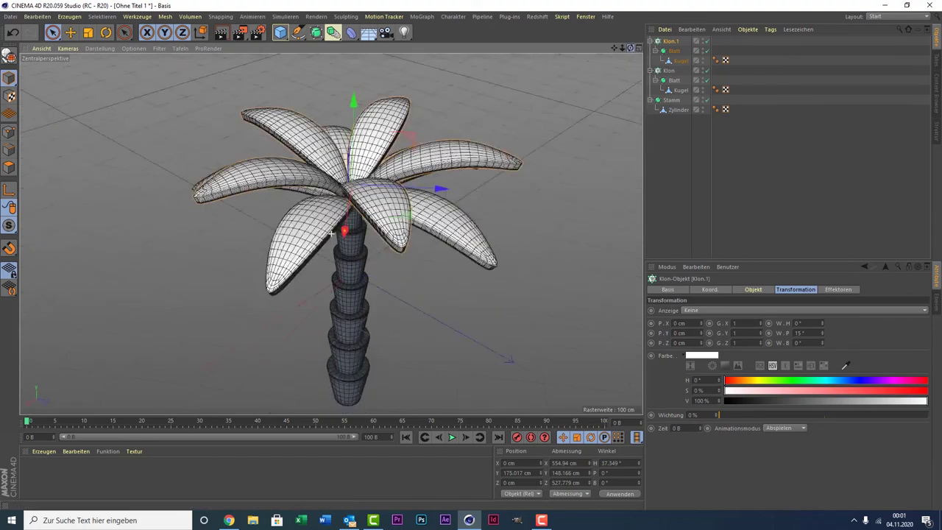
left_click_drag(331, 234, 439, 219, "alt")
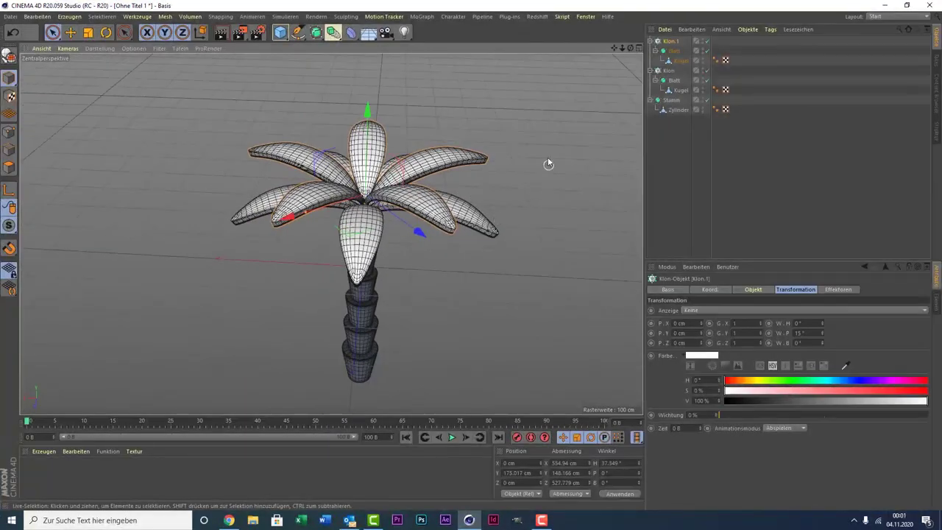
mouse_move(632, 50)
left_mouse_down()
mouse_move(626, 30)
mouse_move(611, 44)
left_mouse_up()
left_click_drag(332, 234, 383, 243, "alt")
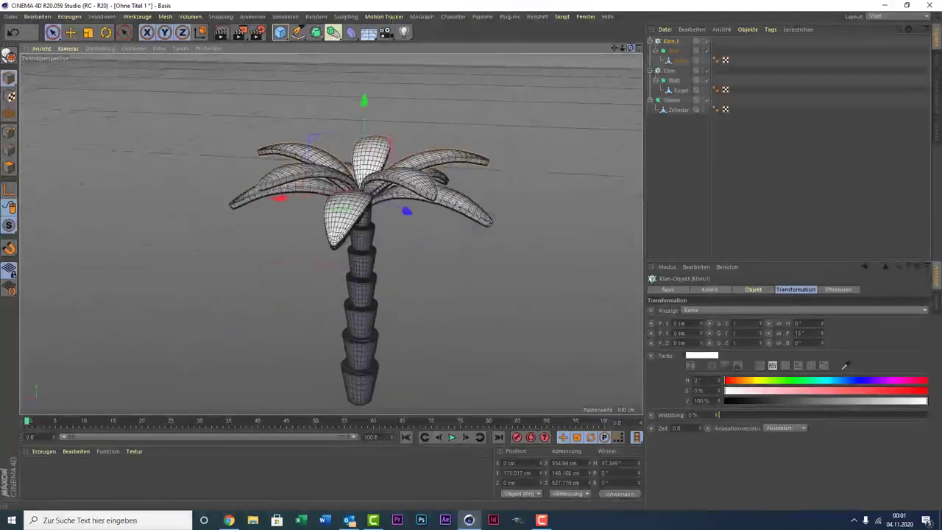
left_click_drag(331, 233, 471, 259, "alt")
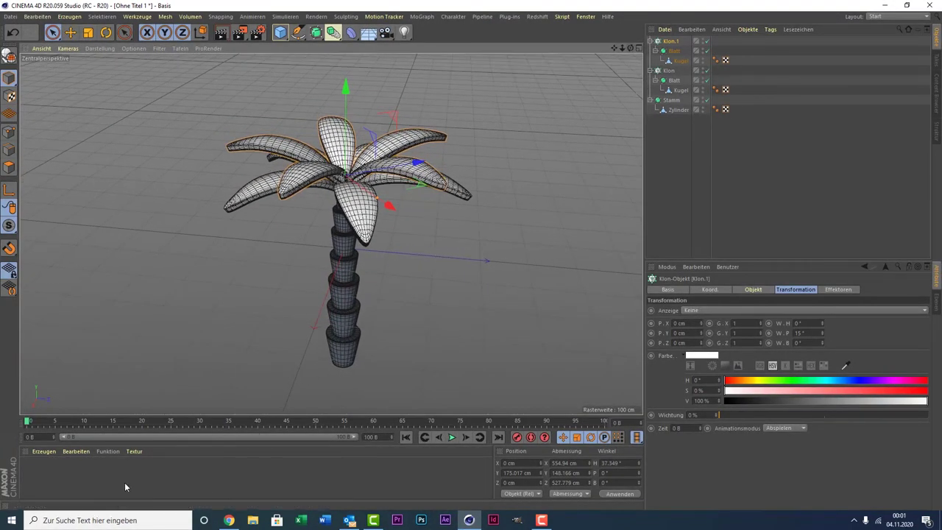
- Create green material Mat (H 111°, S 100%, V 44%) and apply it to Klon.1 and Klon
double_click(75, 487)
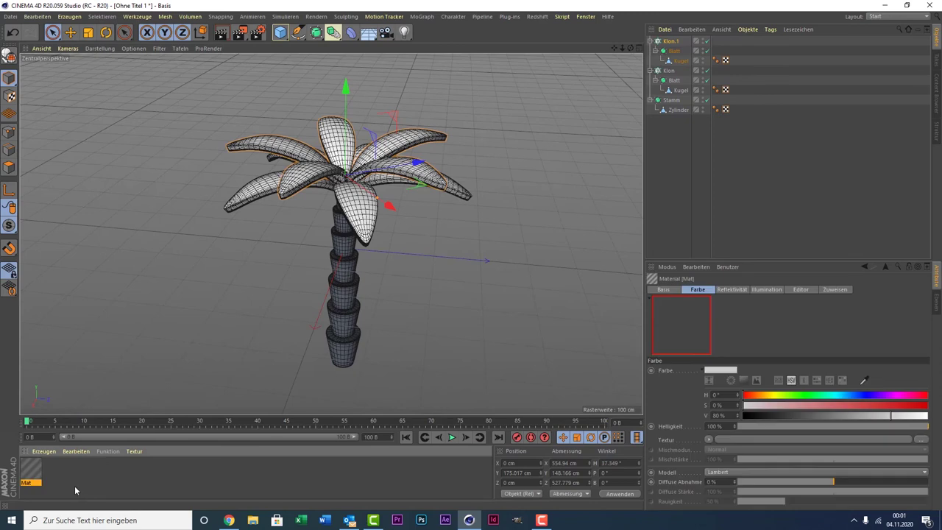
double_click(31, 468)
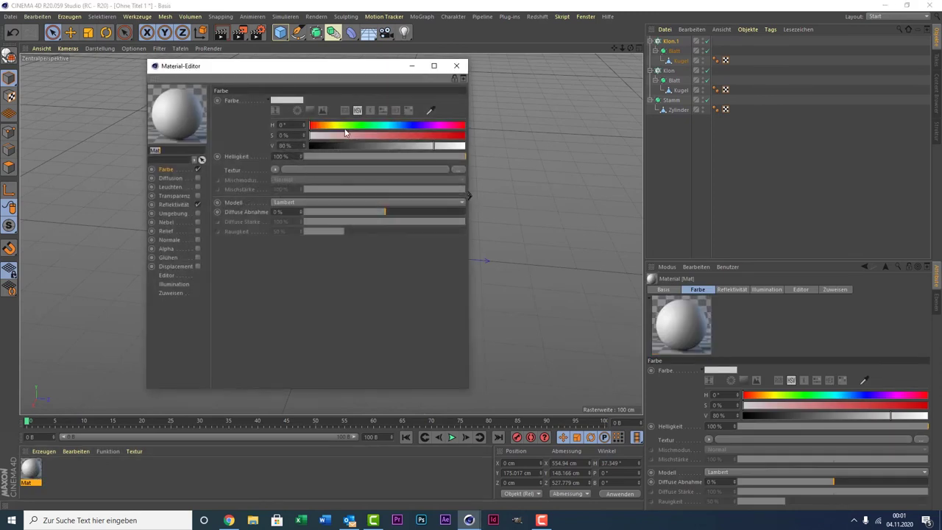
mouse_move(346, 126)
left_mouse_down()
mouse_move(372, 137)
mouse_move(475, 137)
mouse_move(379, 146)
left_mouse_up()
left_click(457, 66)
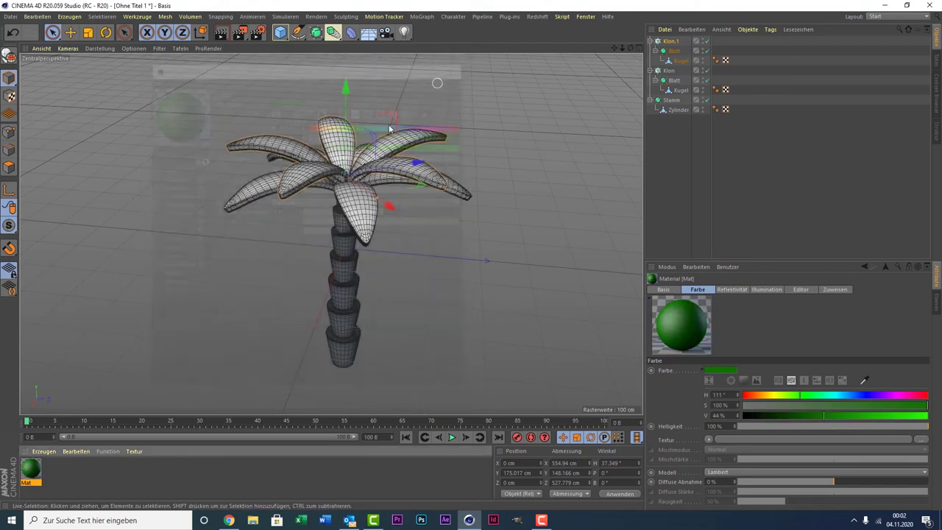
mouse_move(241, 432)
left_mouse_down()
mouse_move(682, 50)
mouse_move(673, 41)
left_mouse_up()
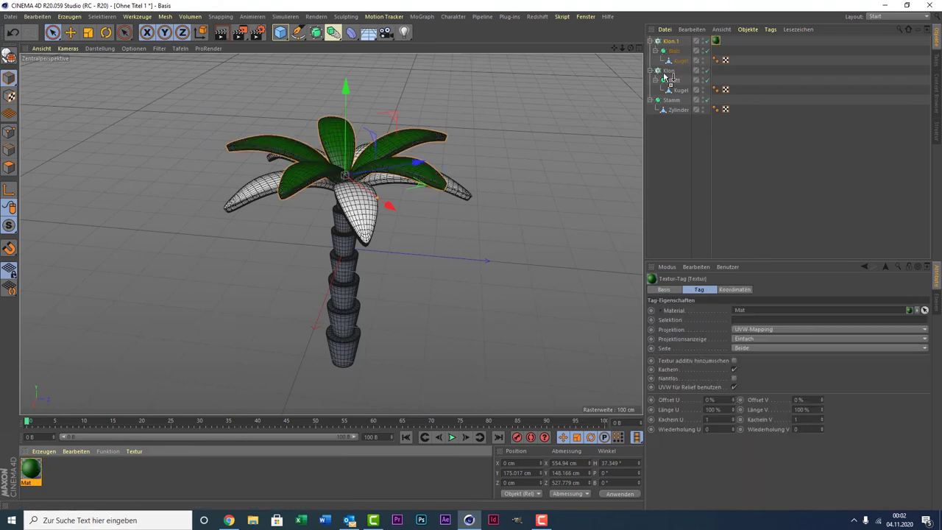
left_click_drag(666, 76, 668, 71)
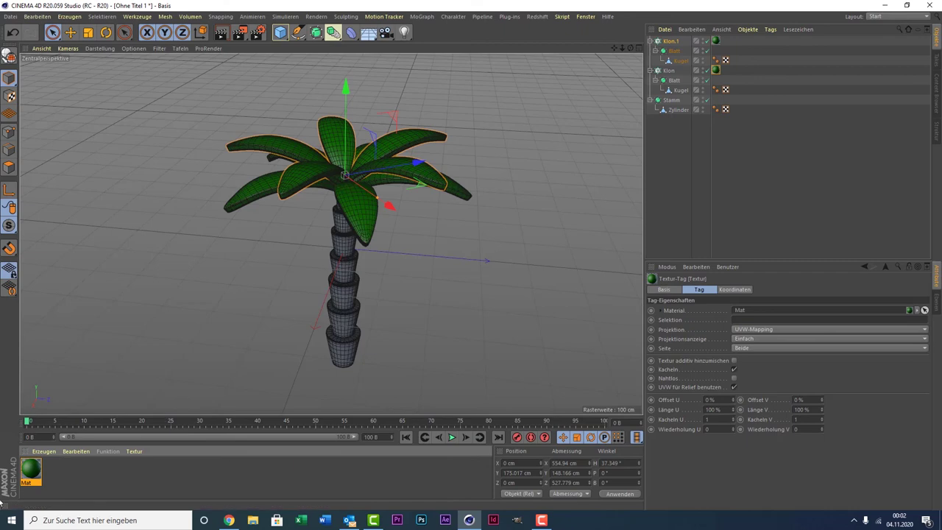
- Create a dark brown material Mat.1 with H 34°, S 73%, V 31%
double_click(59, 474)
double_click(30, 469)
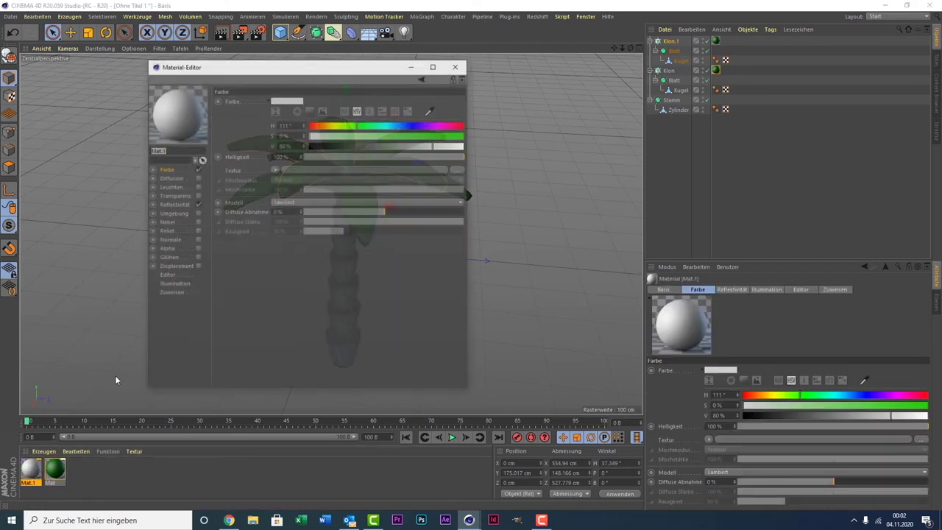
left_click(333, 125)
left_click(345, 145)
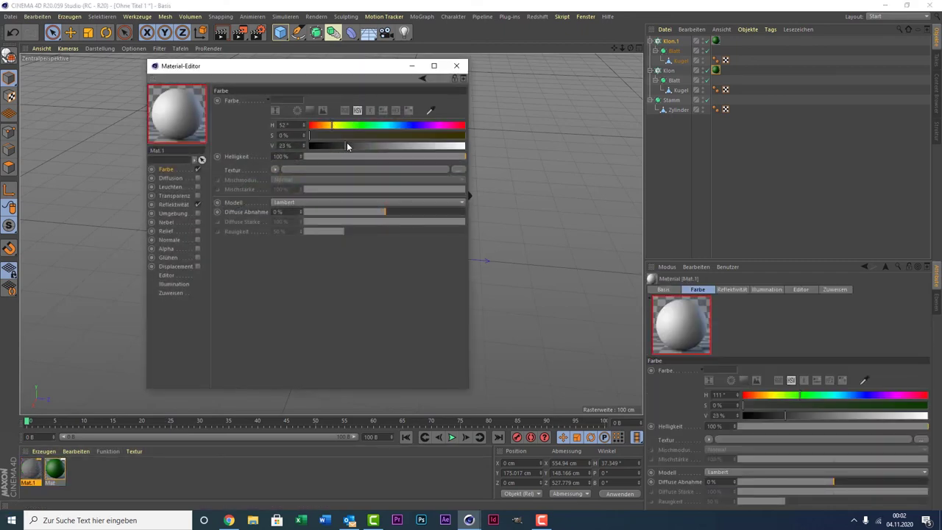
mouse_move(364, 137)
left_mouse_down()
mouse_move(452, 137)
mouse_move(388, 137)
left_mouse_up()
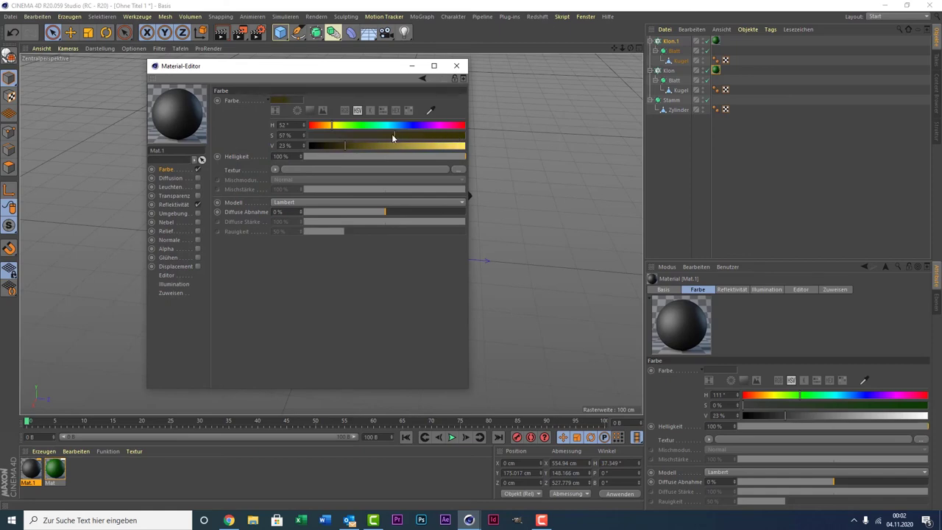
left_click_drag(331, 127, 357, 145)
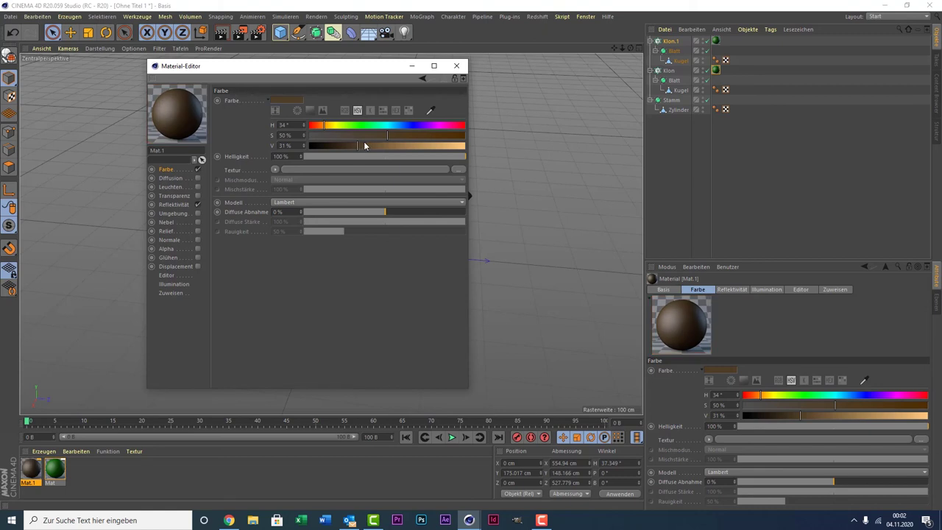
left_click(362, 136)
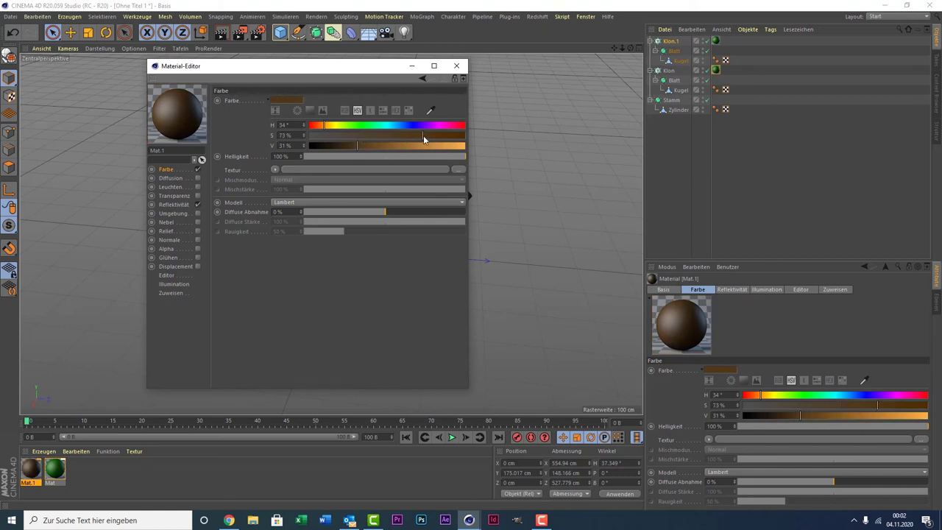
- Apply Mat.1 to the Stamm trunk and render a preview of the palm
left_click(457, 66)
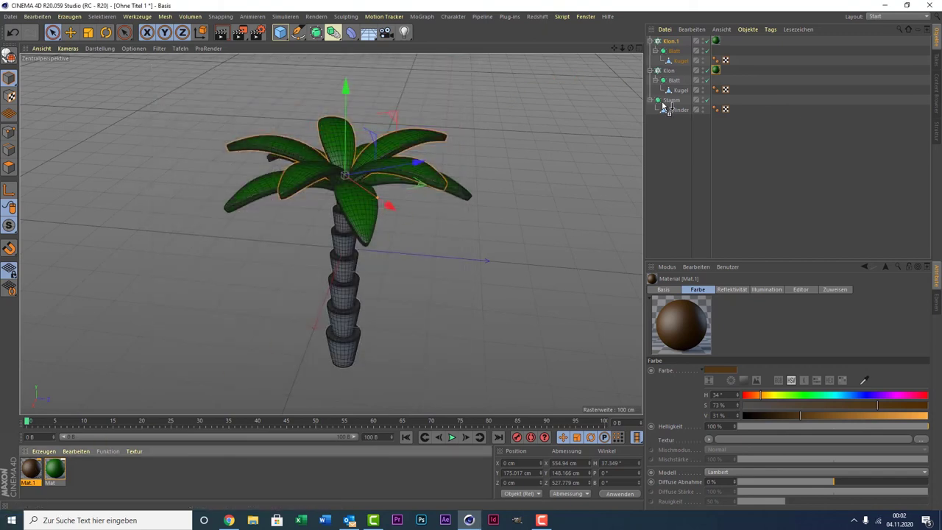
left_click_drag(627, 85, 669, 101)
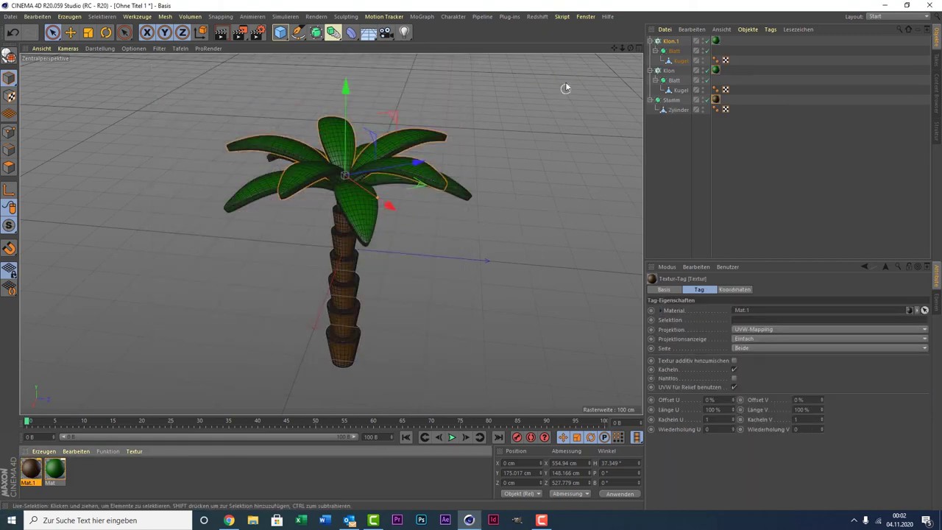
left_click(222, 32)
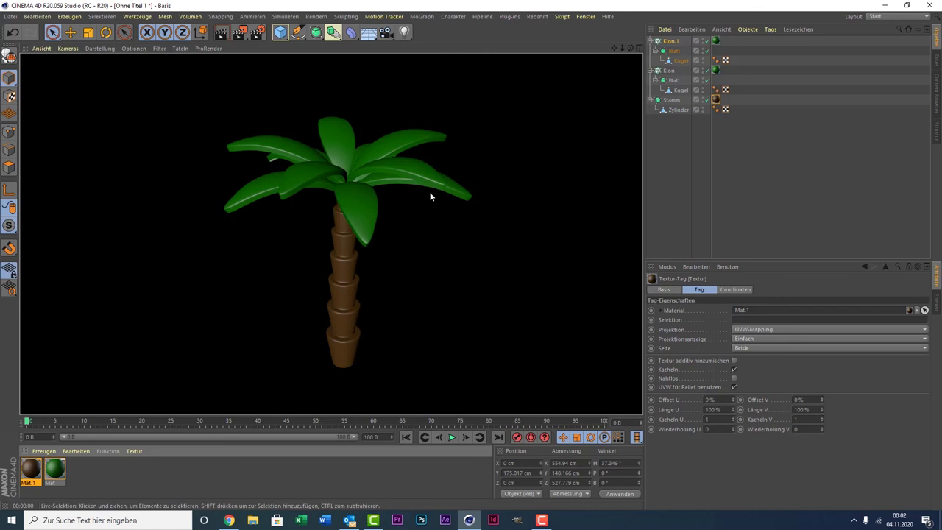
- Clear the render back to the editor view and select Klon.1
left_click(338, 273)
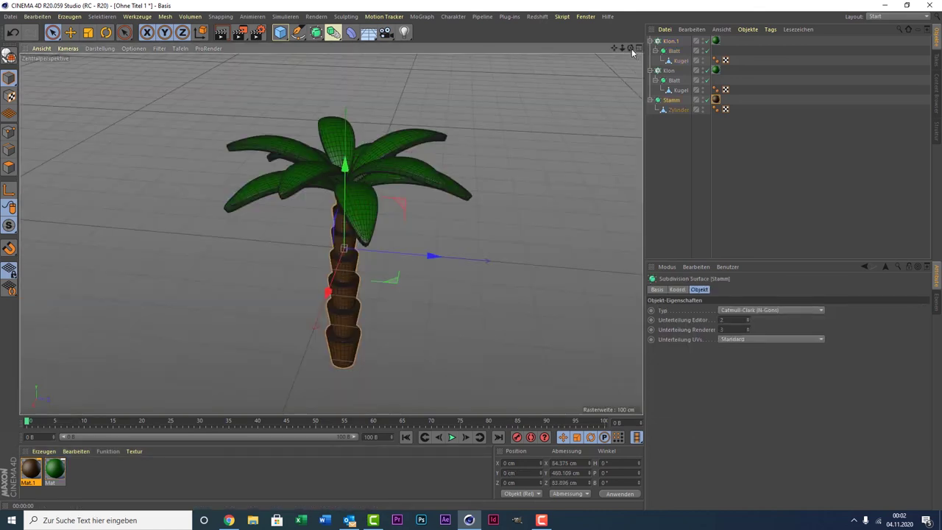
left_click_drag(631, 48, 331, 233)
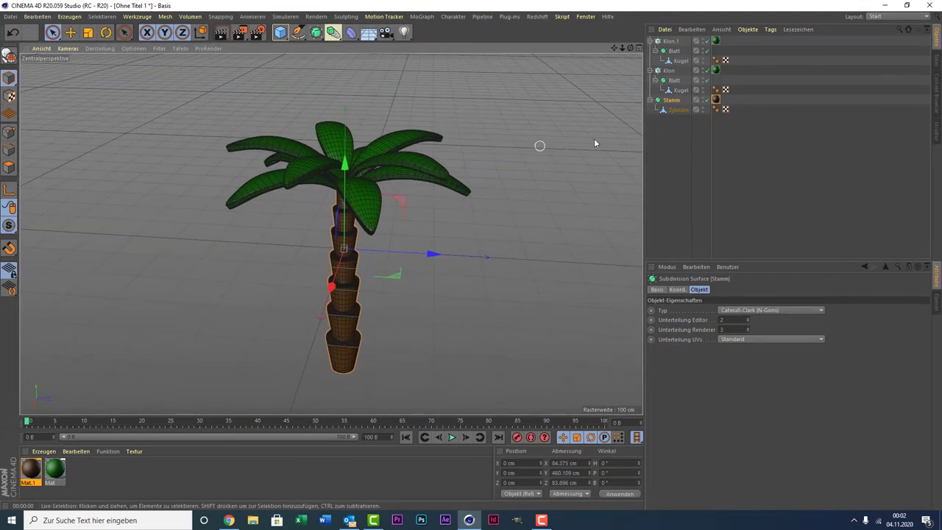
left_click(671, 42)
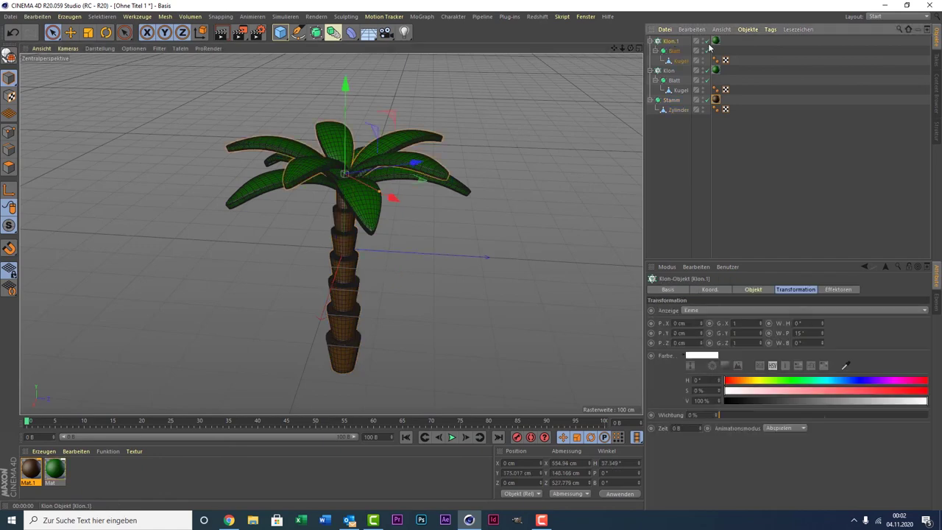
- Disable Klon.1 and Klon, hide the leaf objects, and select the Stamm trunk
left_click(704, 41)
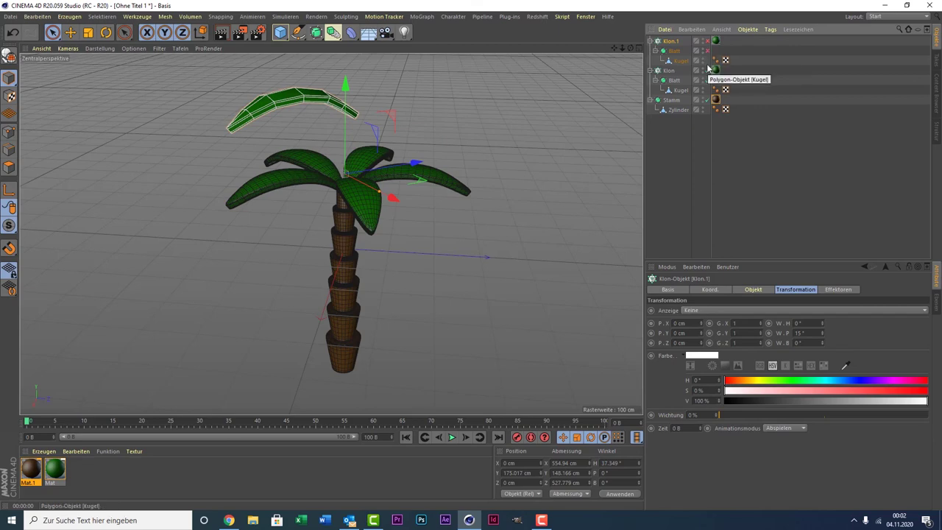
left_click(706, 70)
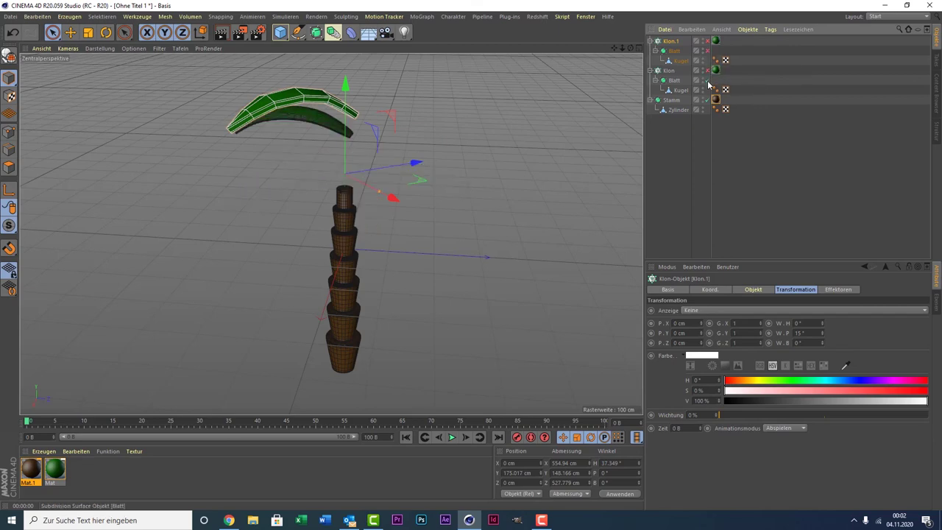
left_click(707, 80)
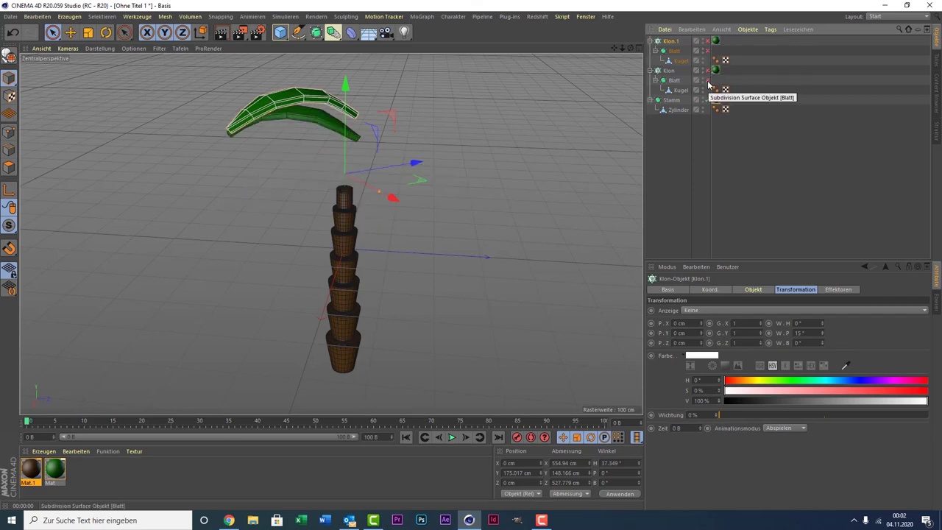
left_click(708, 81)
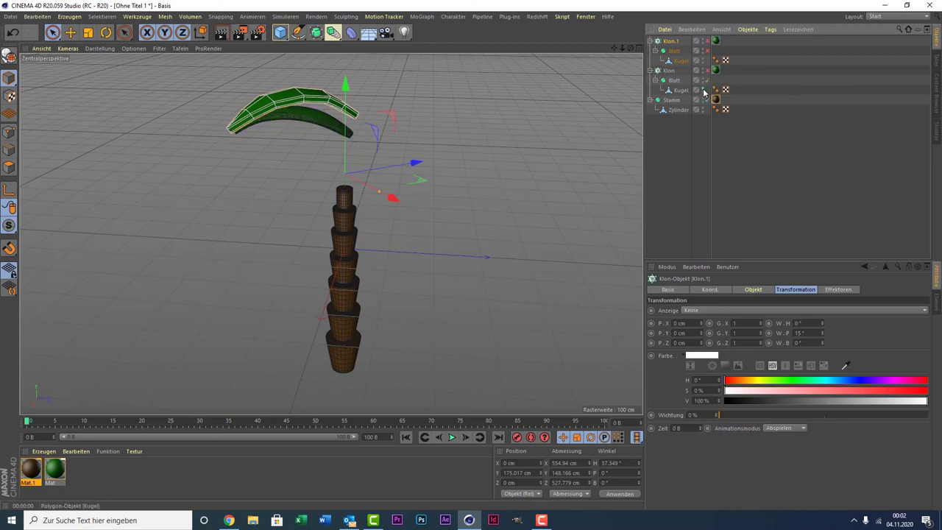
left_click(704, 89)
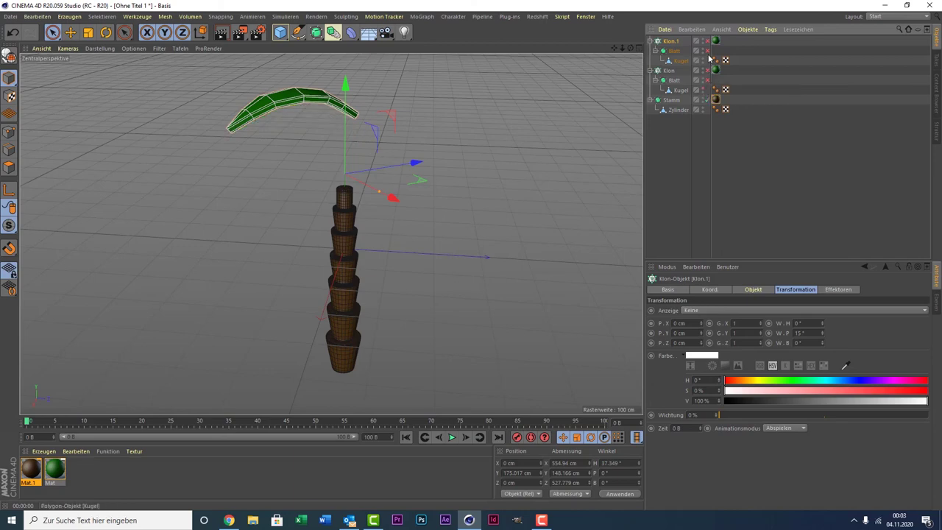
left_click(704, 58)
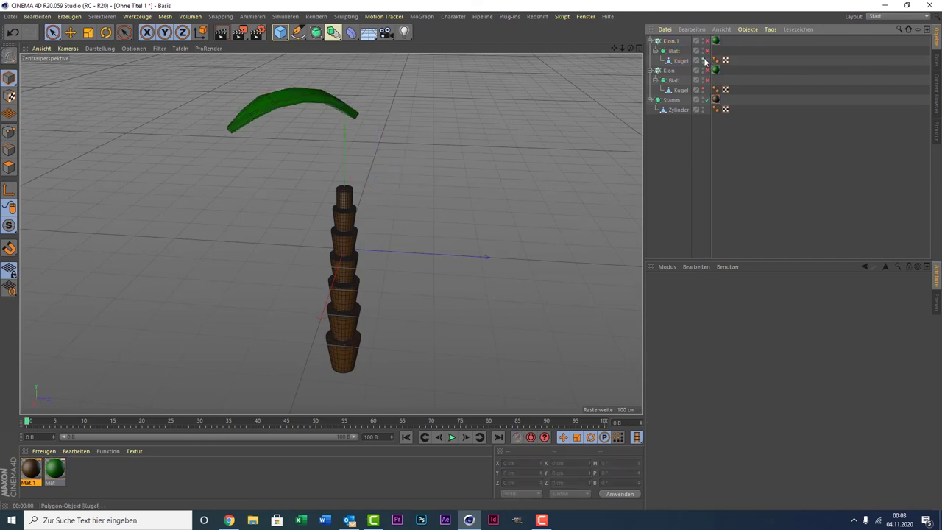
left_click(703, 60)
left_click(664, 105)
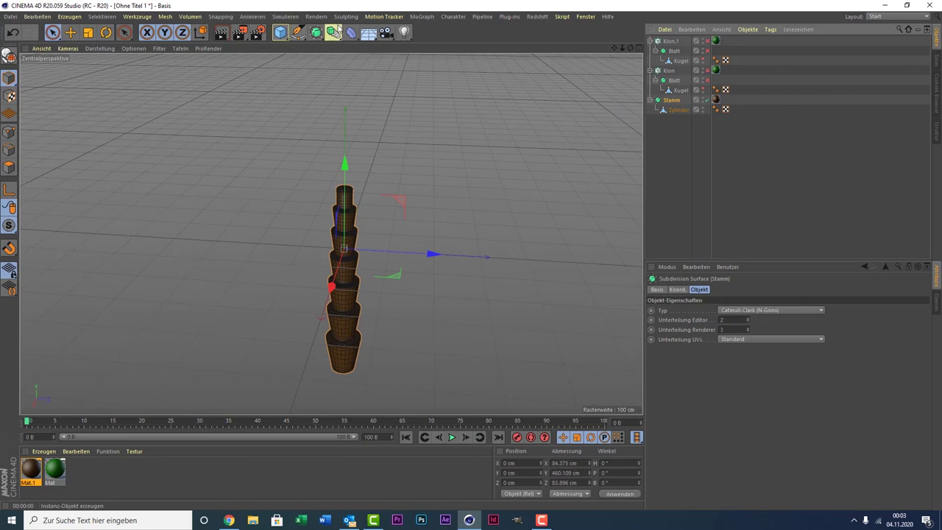
- Add a Biegen Bend deformer under Zylinder and fit it to its parent
left_click(351, 34)
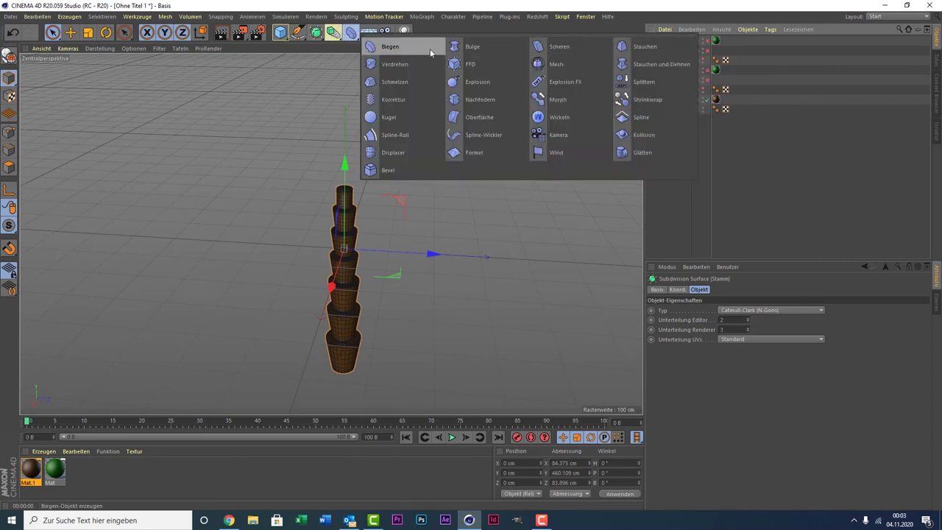
left_click(391, 49)
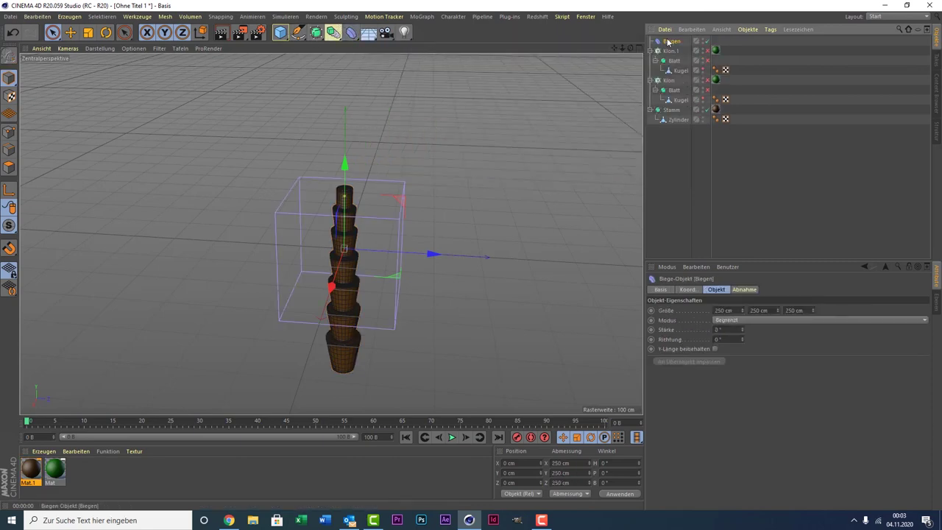
left_click_drag(668, 42, 670, 122)
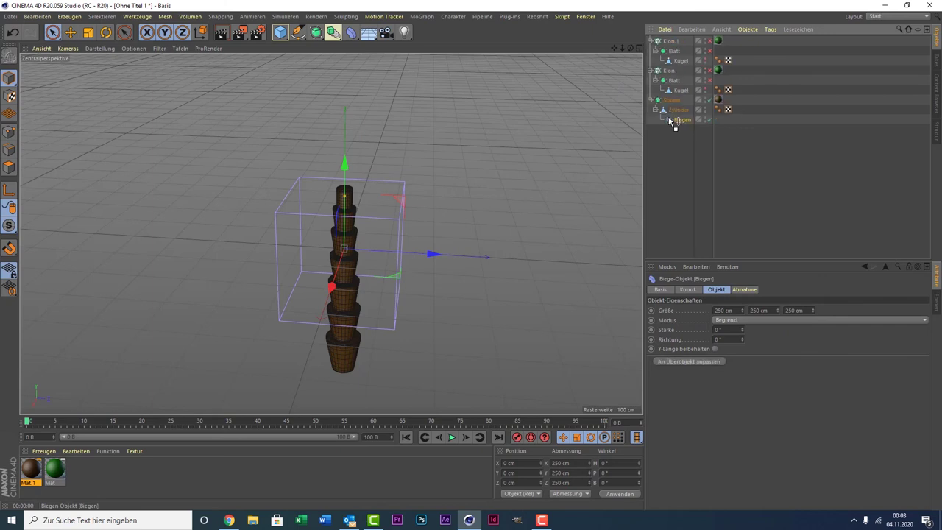
left_click(678, 110)
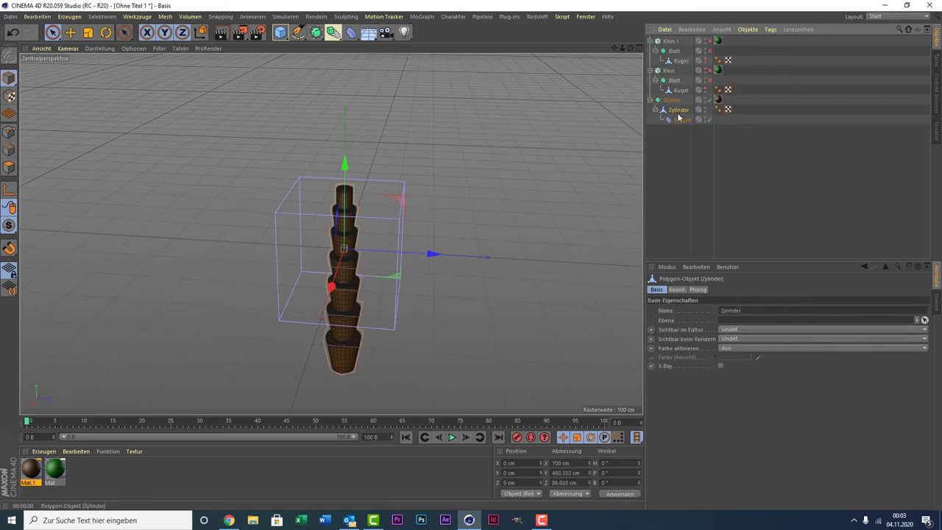
left_click(681, 119)
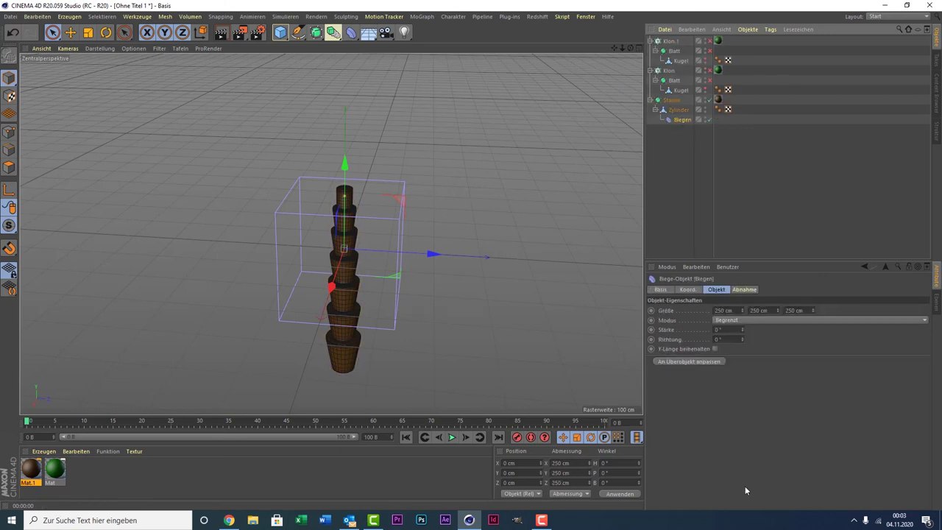
left_click(700, 361)
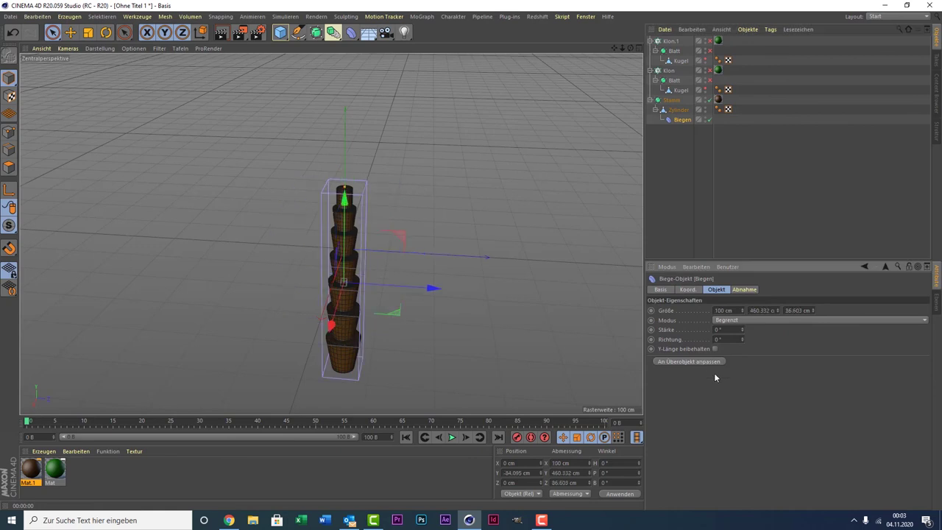
- Set the bend to 48° strength and 36° direction to curve the trunk
mouse_move(742, 329)
left_mouse_down()
mouse_move(742, 302)
mouse_move(742, 324)
left_mouse_up()
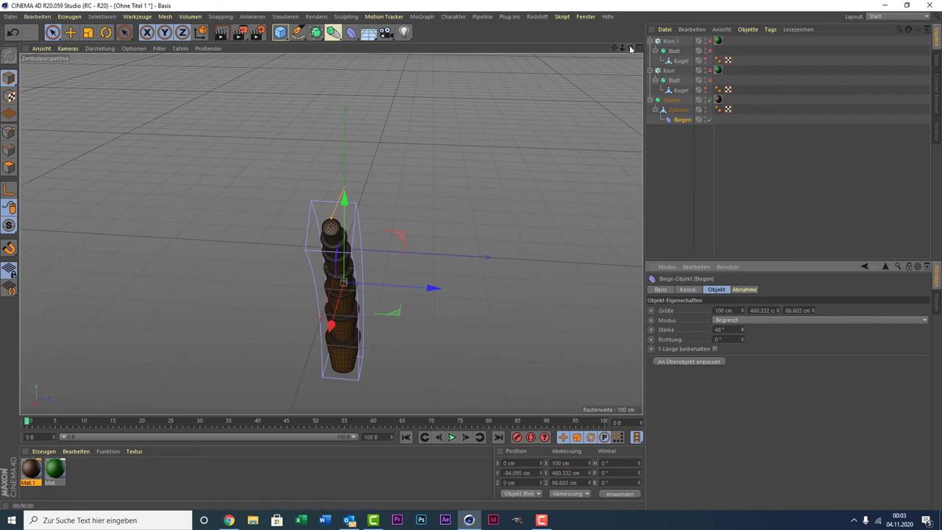
left_click_drag(630, 49, 618, 57)
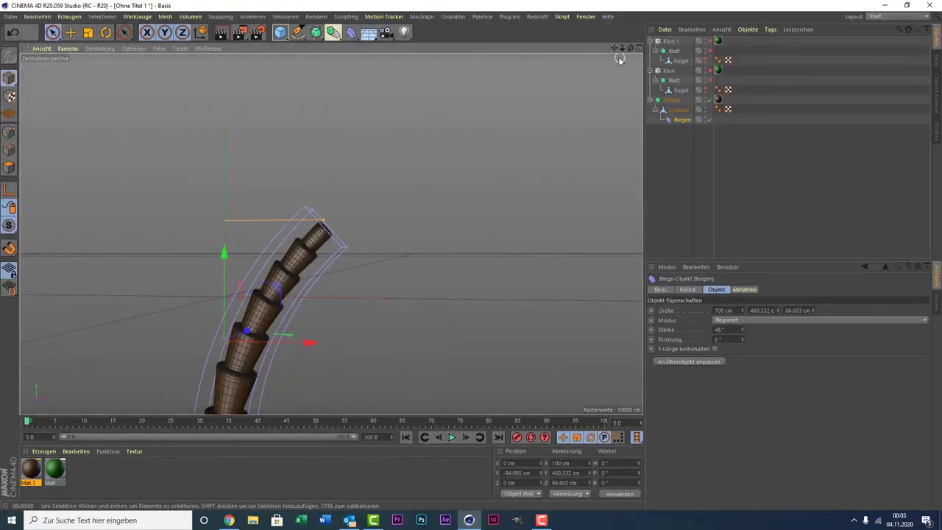
left_click_drag(611, 50, 636, 303)
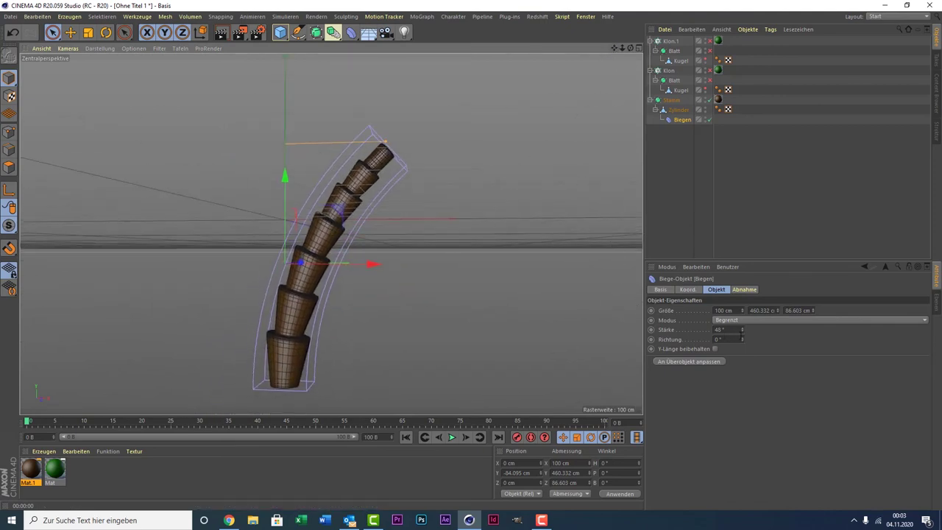
mouse_move(742, 338)
left_mouse_down()
mouse_move(759, 339)
mouse_move(734, 339)
left_mouse_up()
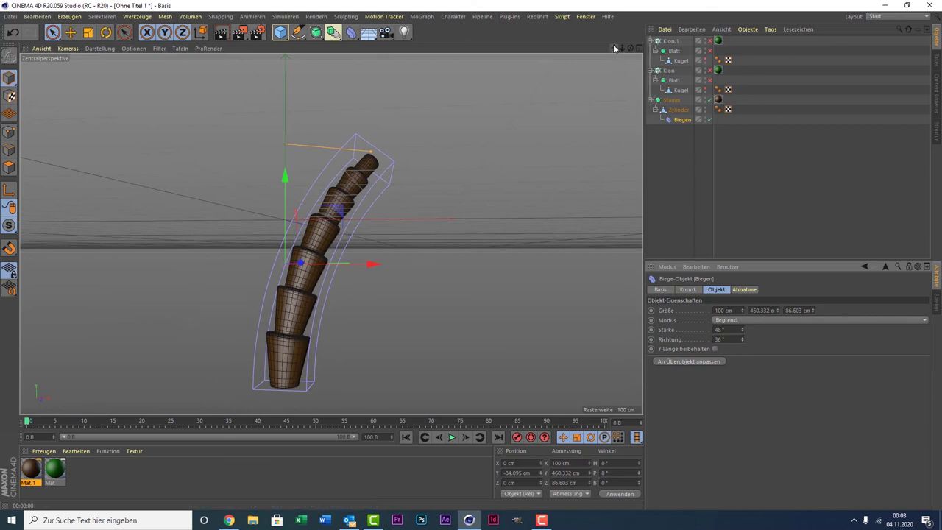
left_click_drag(615, 48, 613, 70)
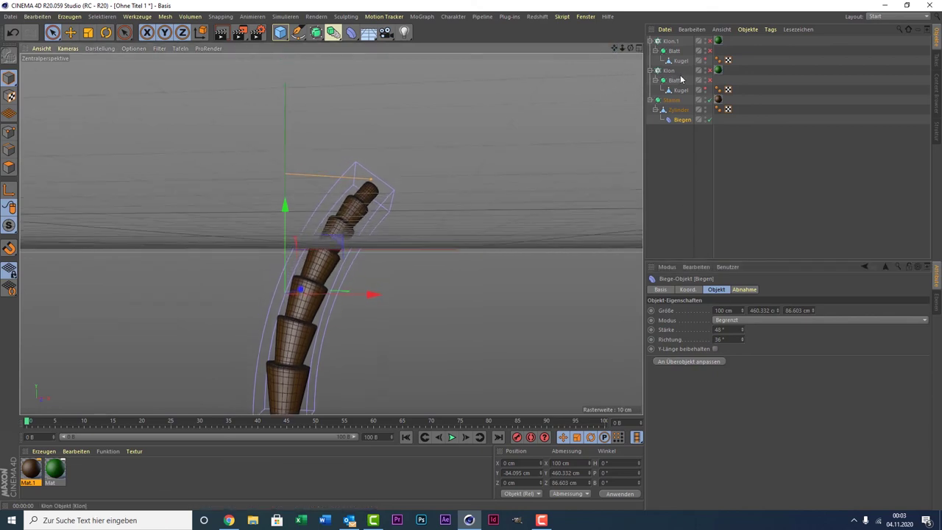